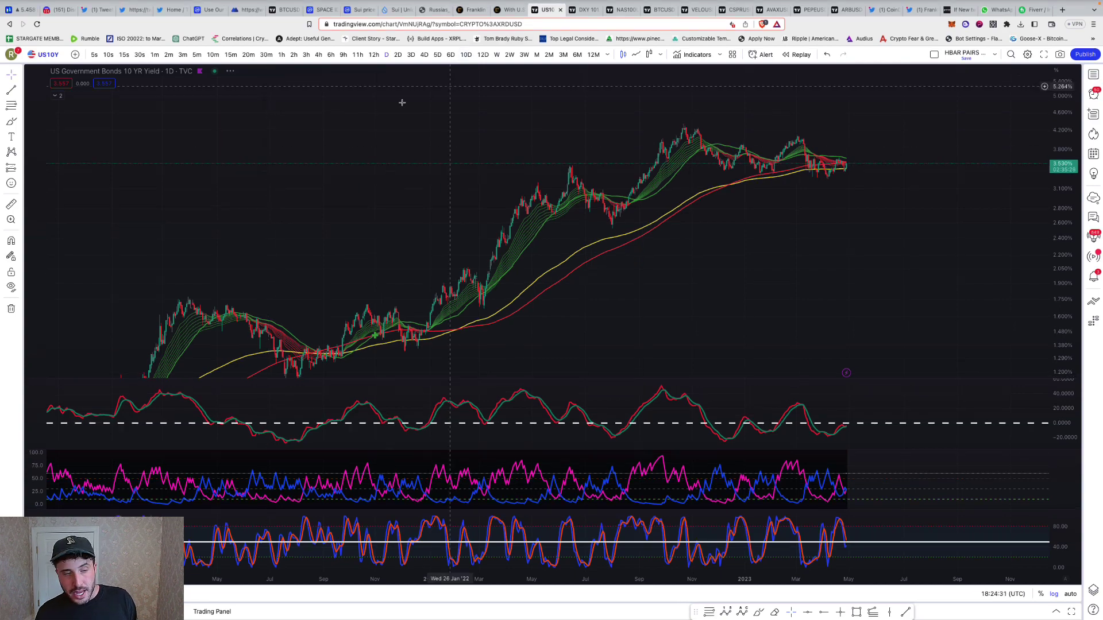
Step: Maximize the price pane of the 10-year Treasury yield chart, hiding the indicator panes, and focus on late 2022 to April 2023
scroll(105, 119, "up", 4)
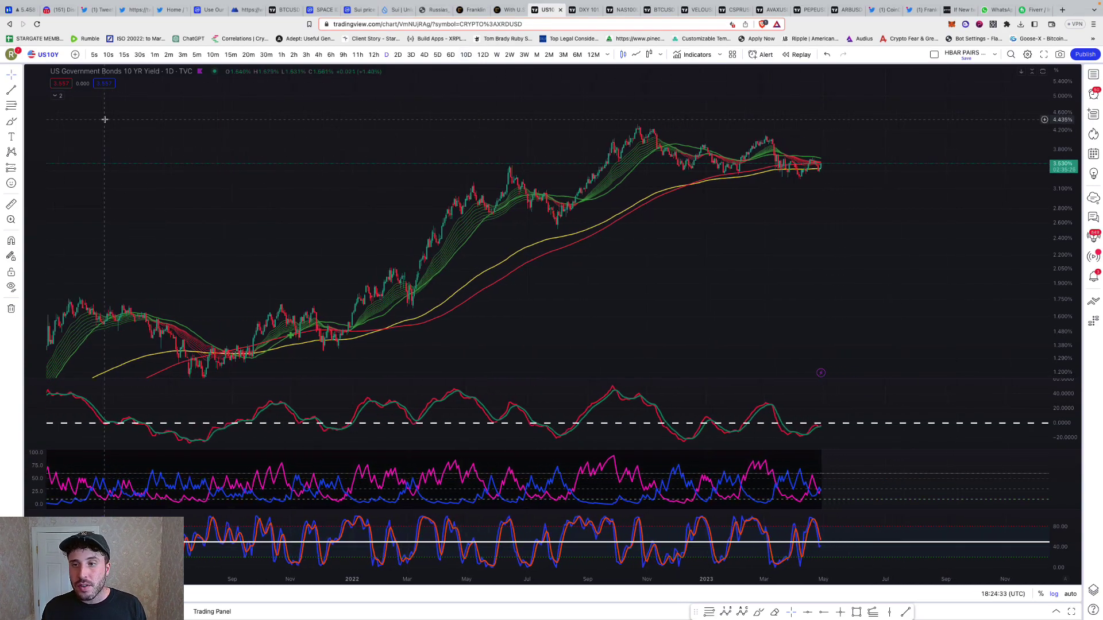
scroll(954, 236, "right", 2)
scroll(999, 115, "up", 5)
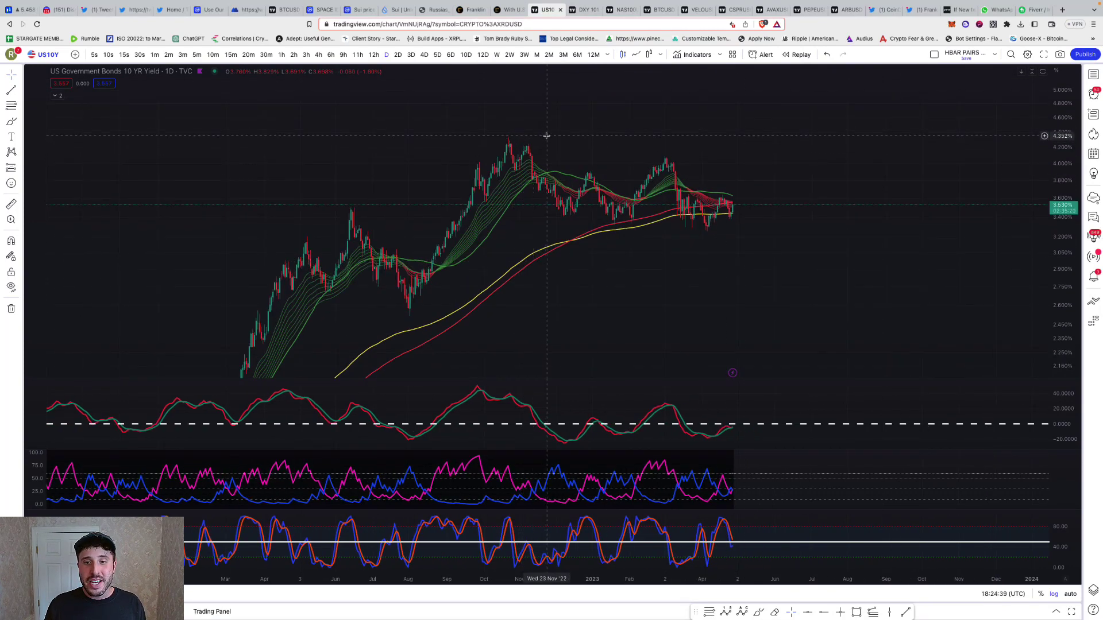
double_click(546, 135)
scroll(571, 143, "up", 4)
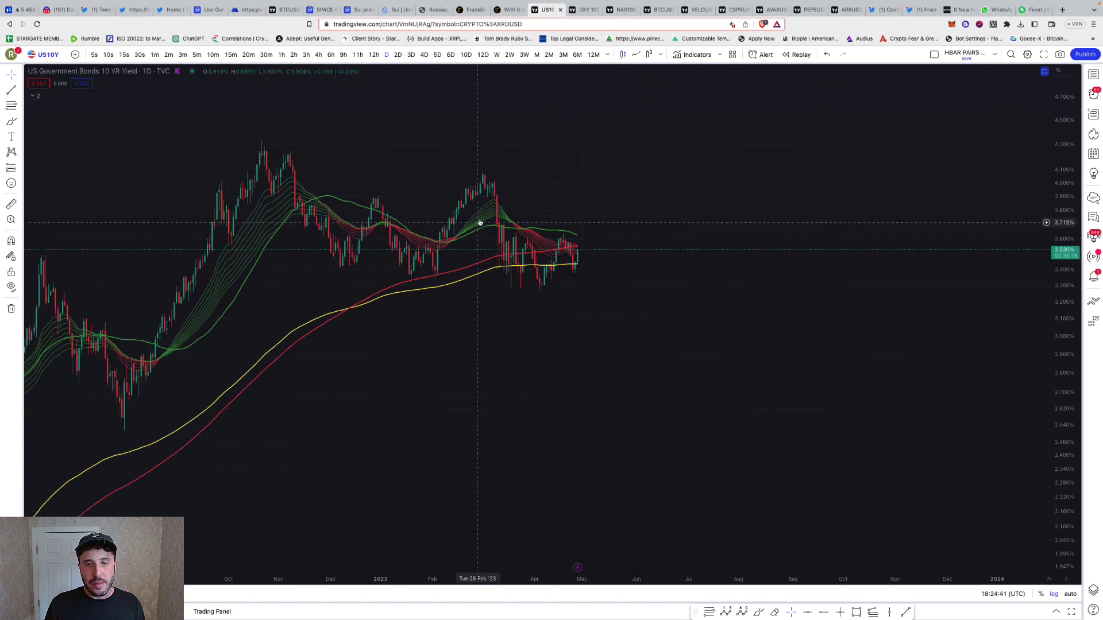
scroll(443, 180, "left", 2)
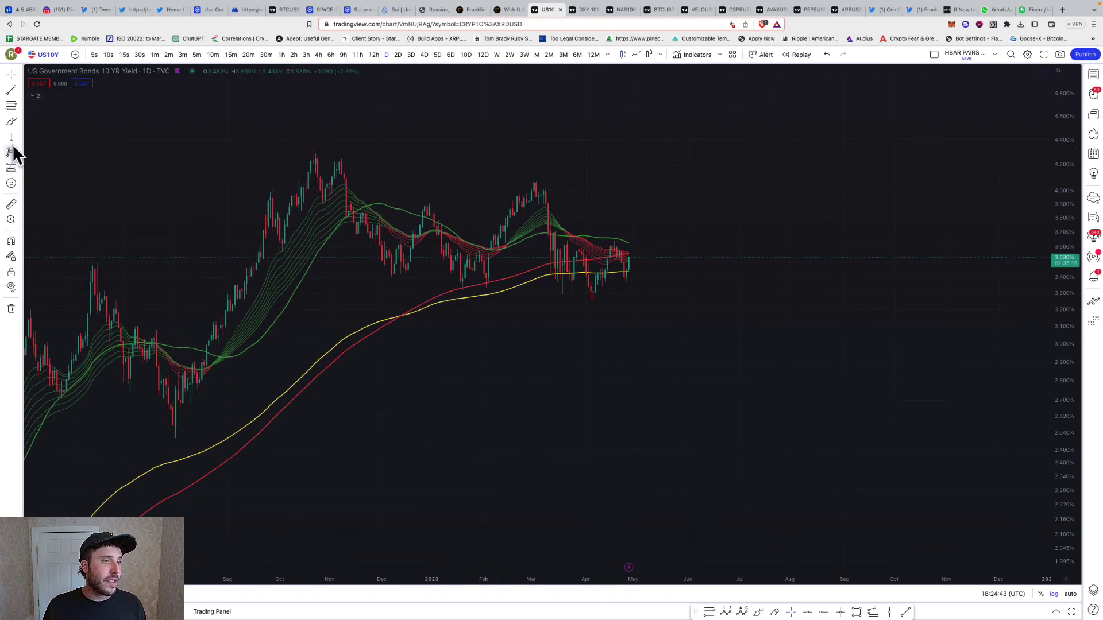
Step: Copy the October to December 2022 decline as a bars pattern and overlay it from 24 February to 18 April 2023
left_click(19, 167)
left_click(58, 272)
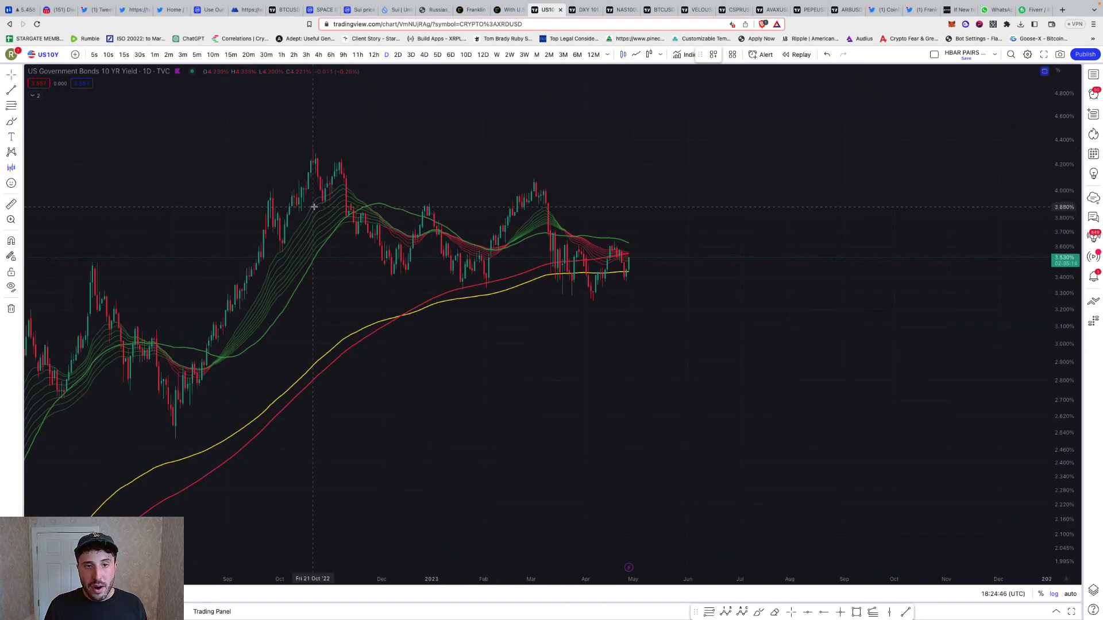
left_click(313, 210)
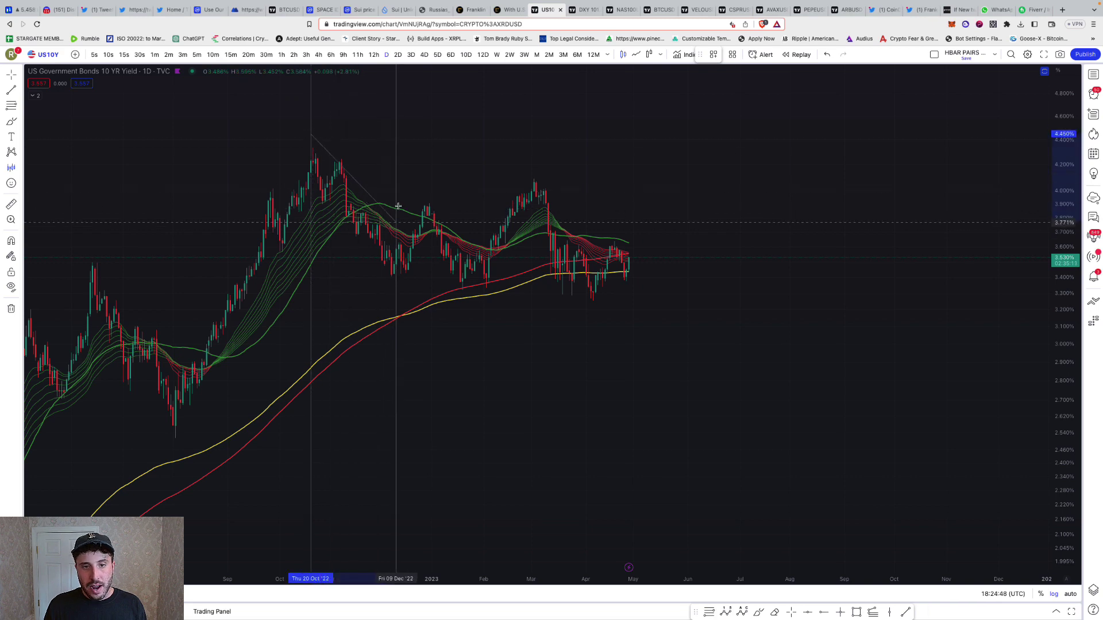
left_click(424, 197)
left_click_drag(414, 207, 531, 251)
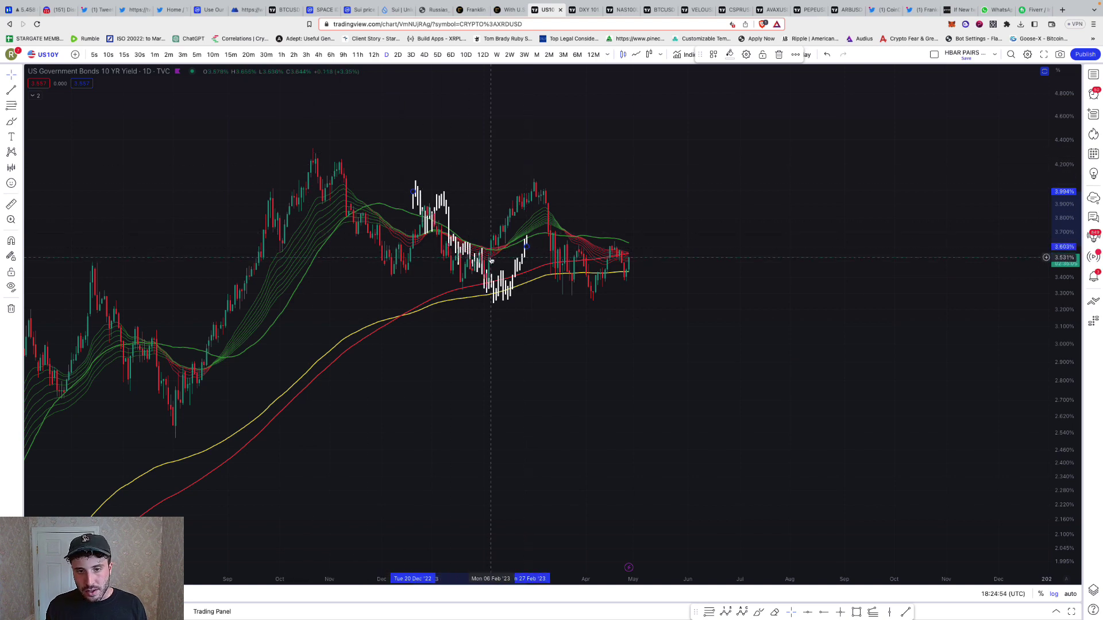
mouse_move(527, 248)
left_mouse_down()
mouse_move(479, 256)
mouse_move(528, 222)
mouse_move(591, 259)
mouse_move(595, 232)
mouse_move(611, 264)
left_mouse_up()
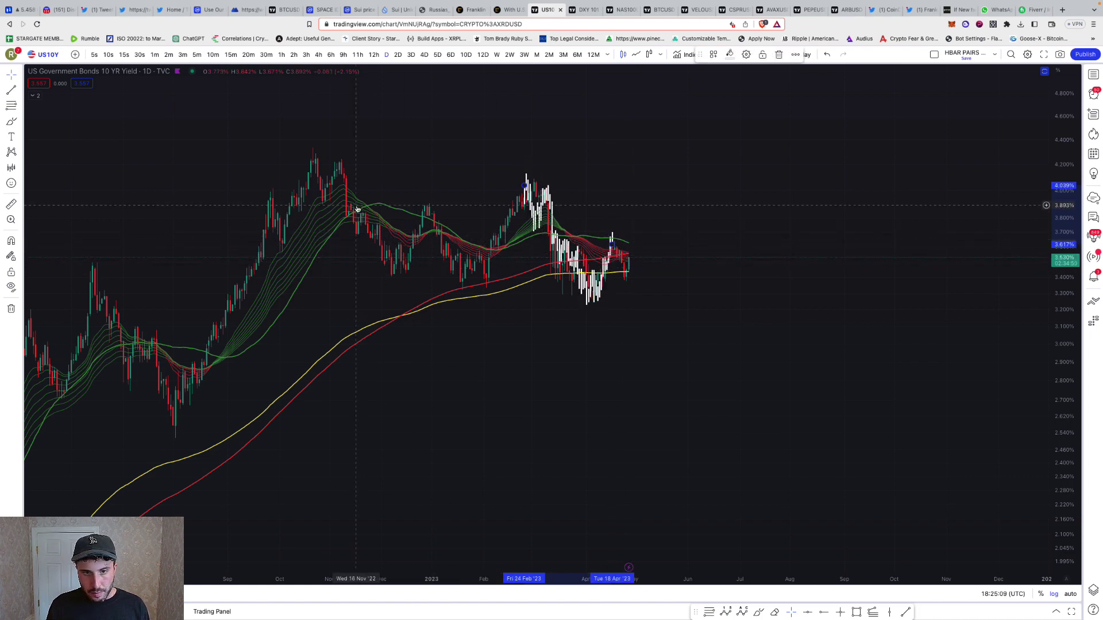
Step: Copy the price bars from 28 December 2022 to 22 February 2023 as a bars pattern and move its start to 27 February 2023
left_click(12, 168)
left_click(424, 251)
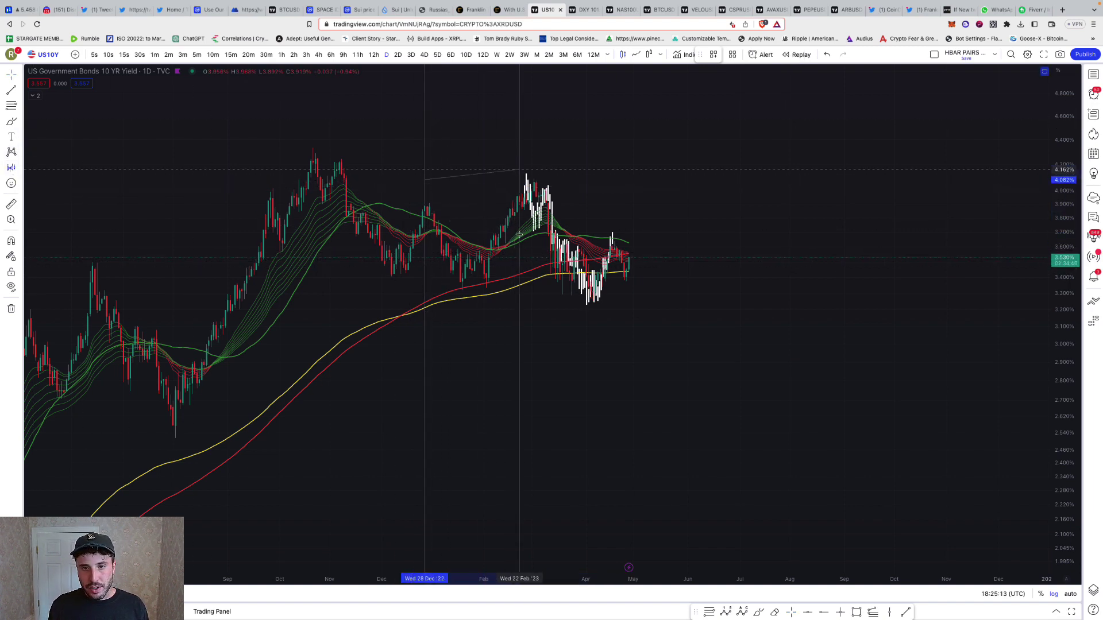
left_click(518, 224)
mouse_move(492, 224)
left_mouse_down()
mouse_move(563, 225)
mouse_move(597, 244)
mouse_move(583, 268)
left_mouse_up()
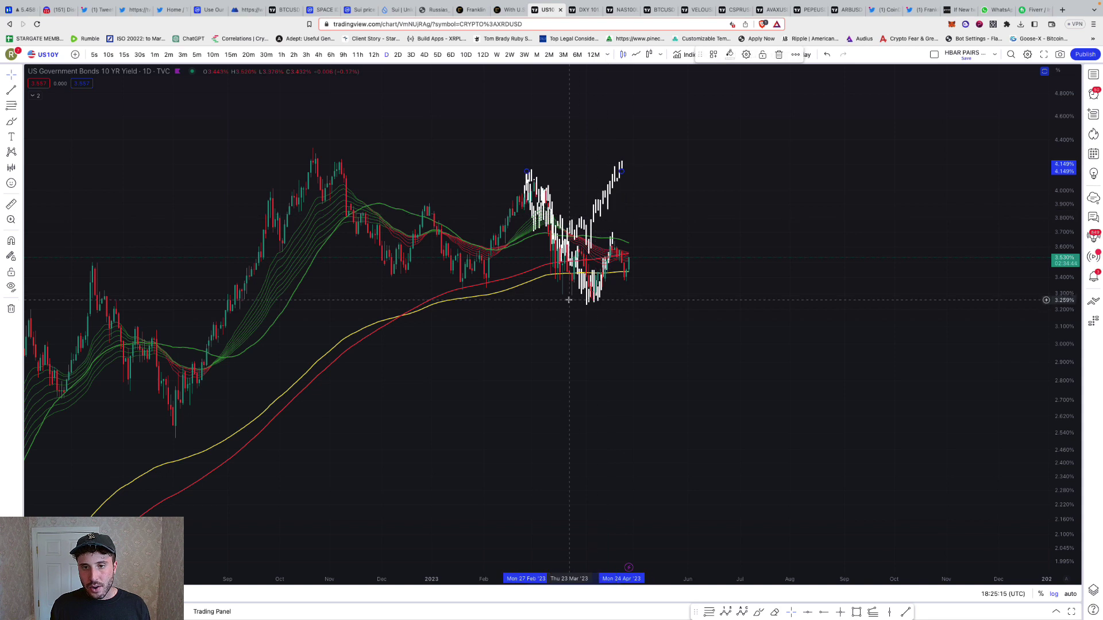
Step: Delete the first bars pattern, then stretch the remaining one to 29 May 2023 and lower it onto the recent price bars
left_click(607, 253)
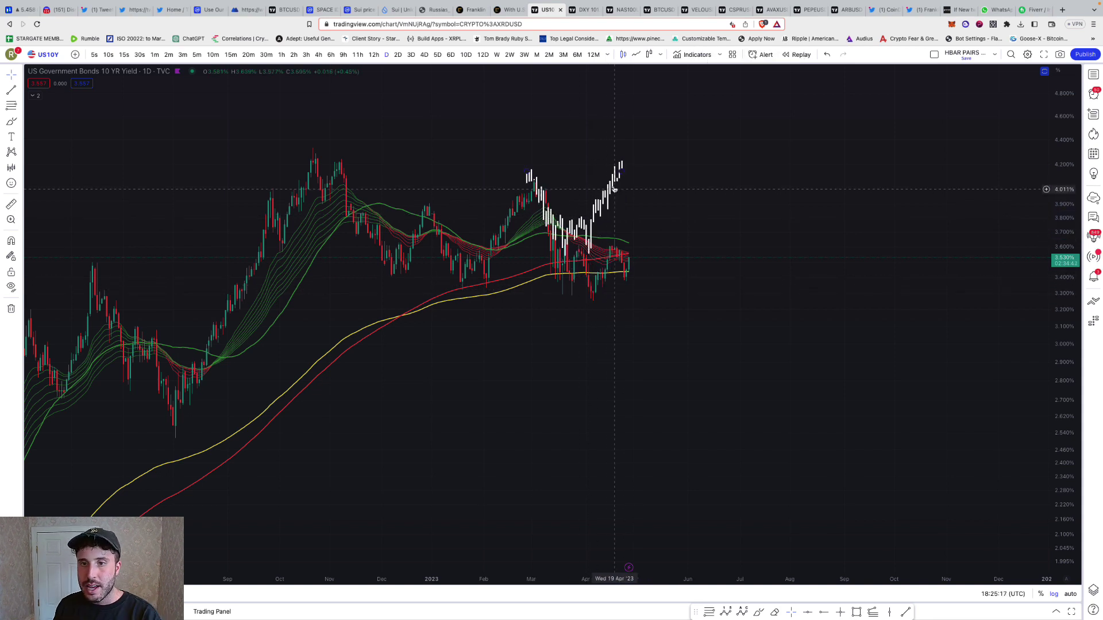
left_click_drag(618, 173, 681, 173)
mouse_move(623, 232)
left_mouse_down()
mouse_move(629, 187)
mouse_move(621, 250)
left_mouse_up()
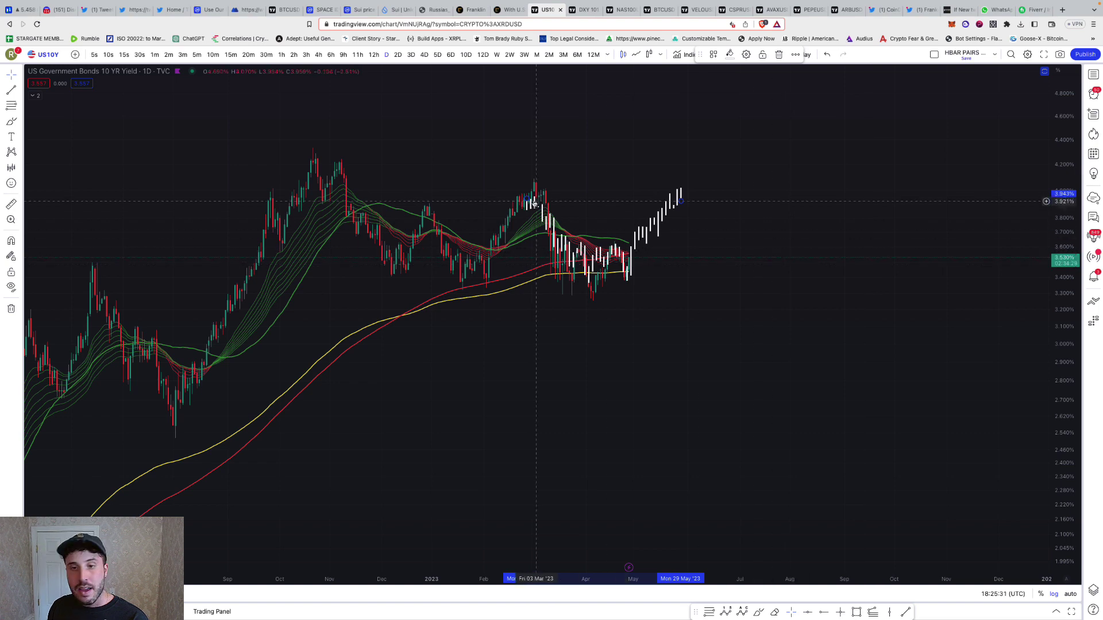
Step: Draw a Fib retracement from the early March 2023 high at 4.090% down to the 3.257% low
left_click(10, 110)
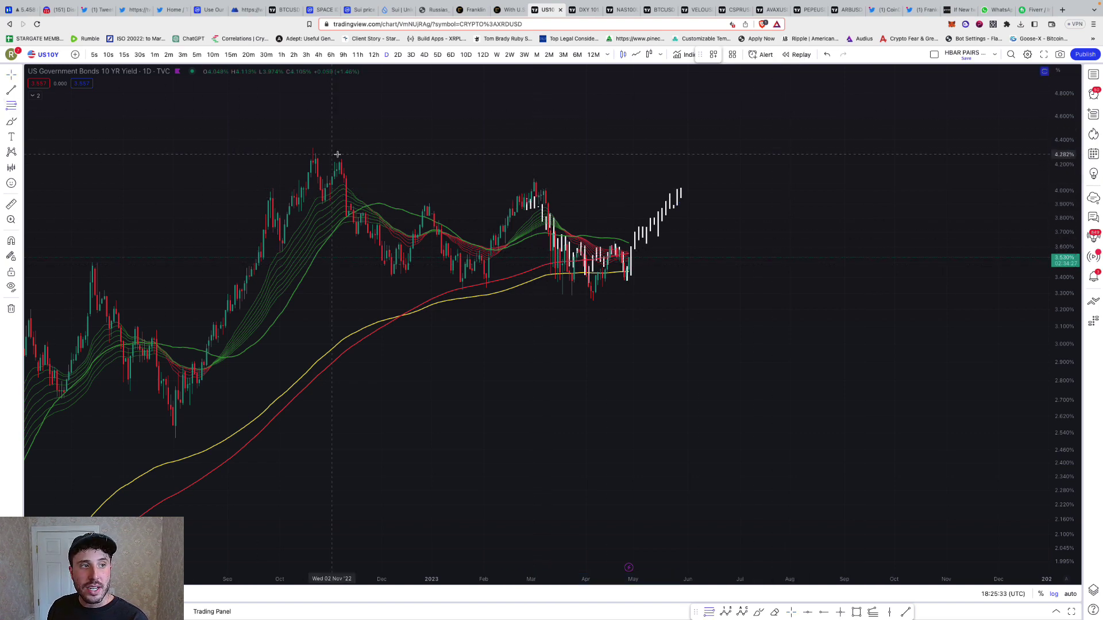
left_click(531, 180)
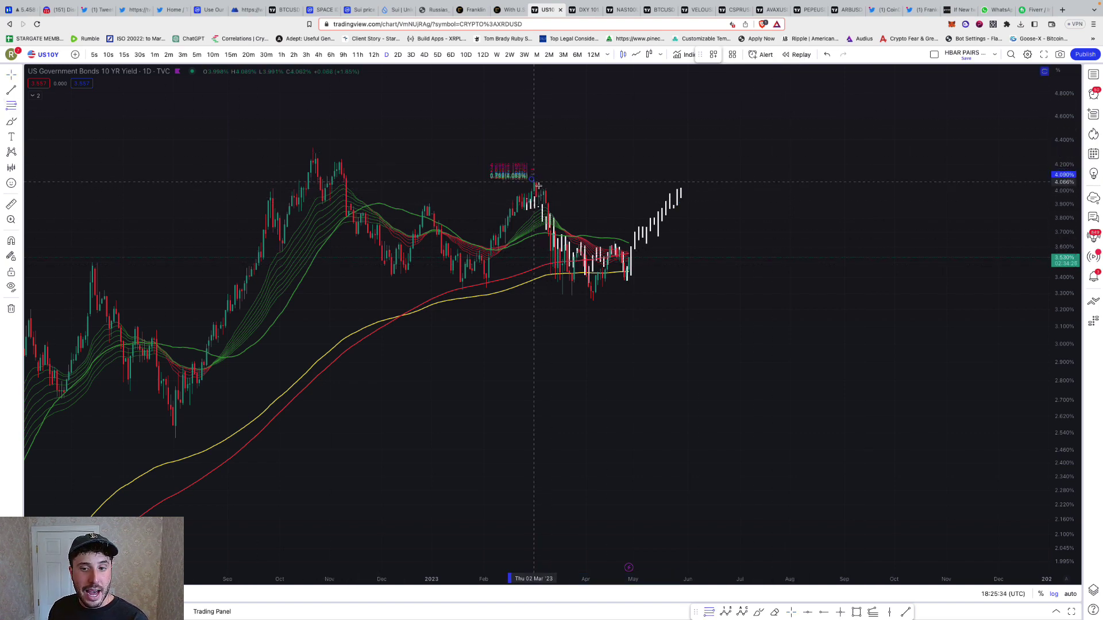
left_click(705, 300)
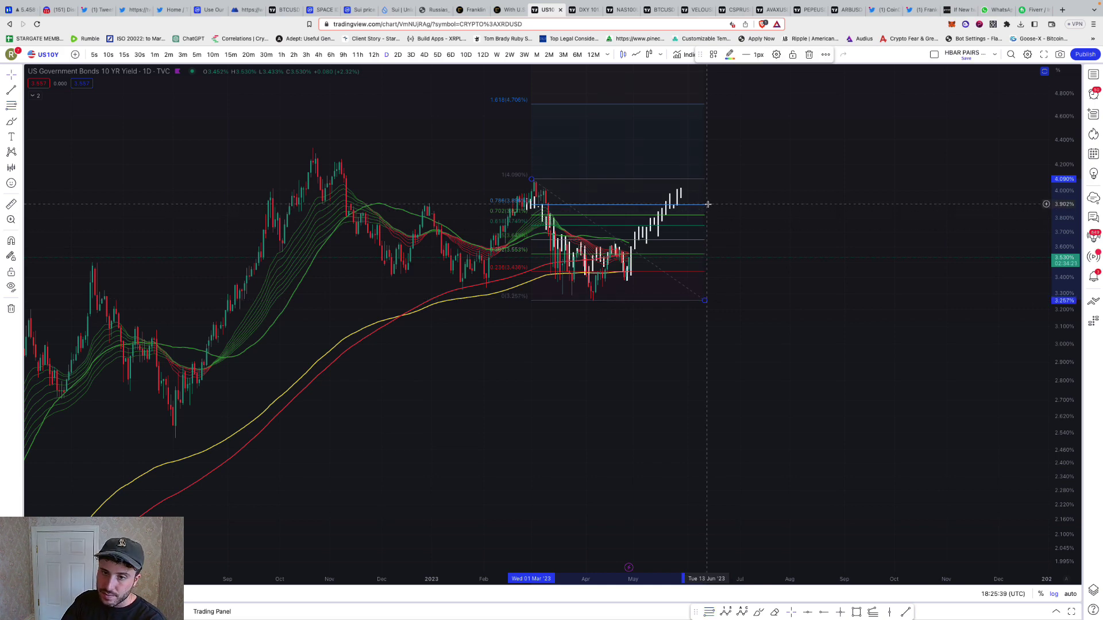
Step: Draw a second Fib retracement from the 17 April 2023 high at about 3.641% down to the recent low at about 3.385%
scroll(706, 203, "up", 3)
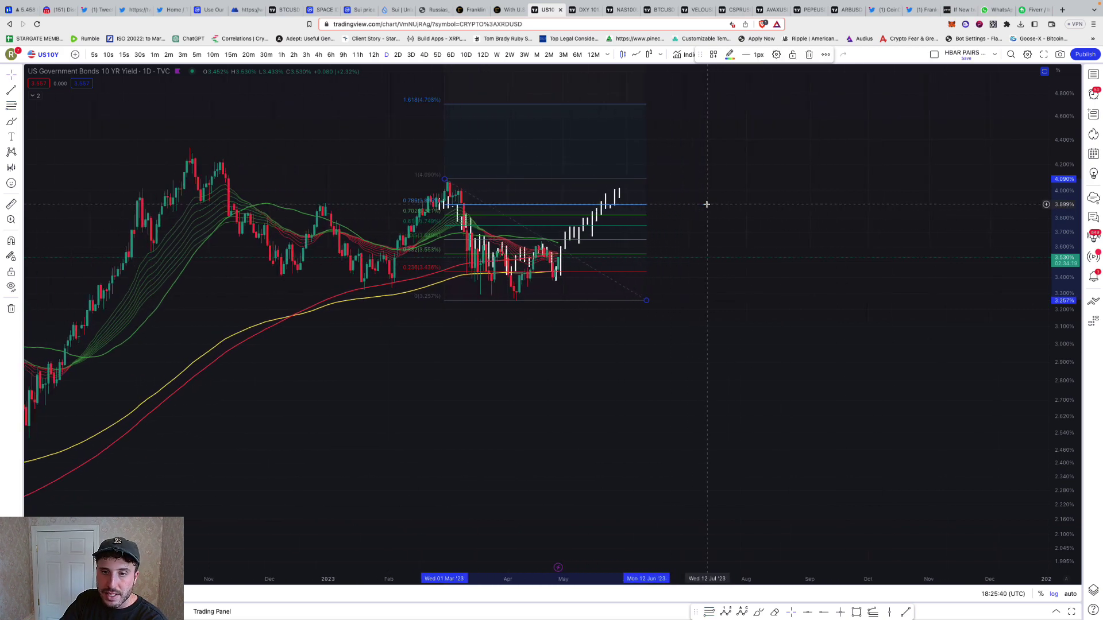
left_click(8, 107)
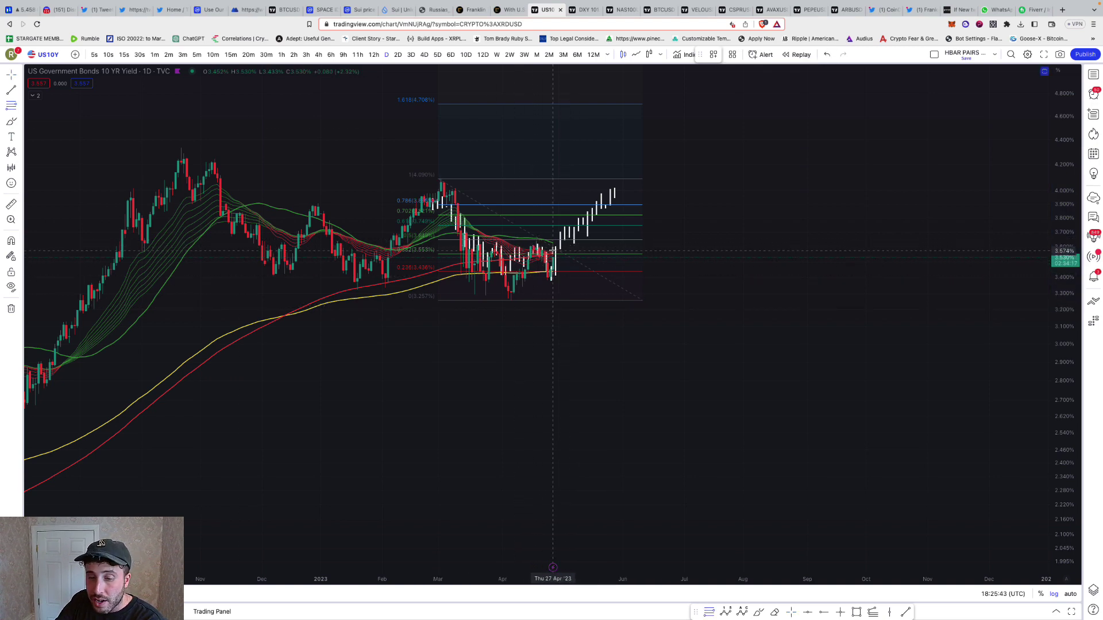
scroll(461, 299, "up", 2)
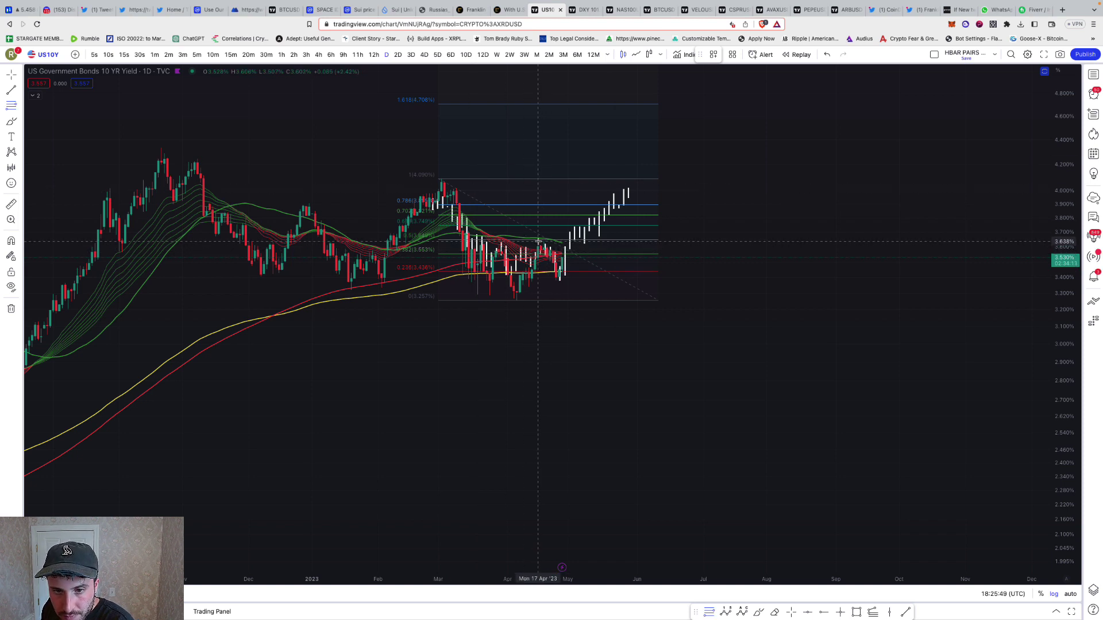
left_click(538, 241)
left_click(618, 280)
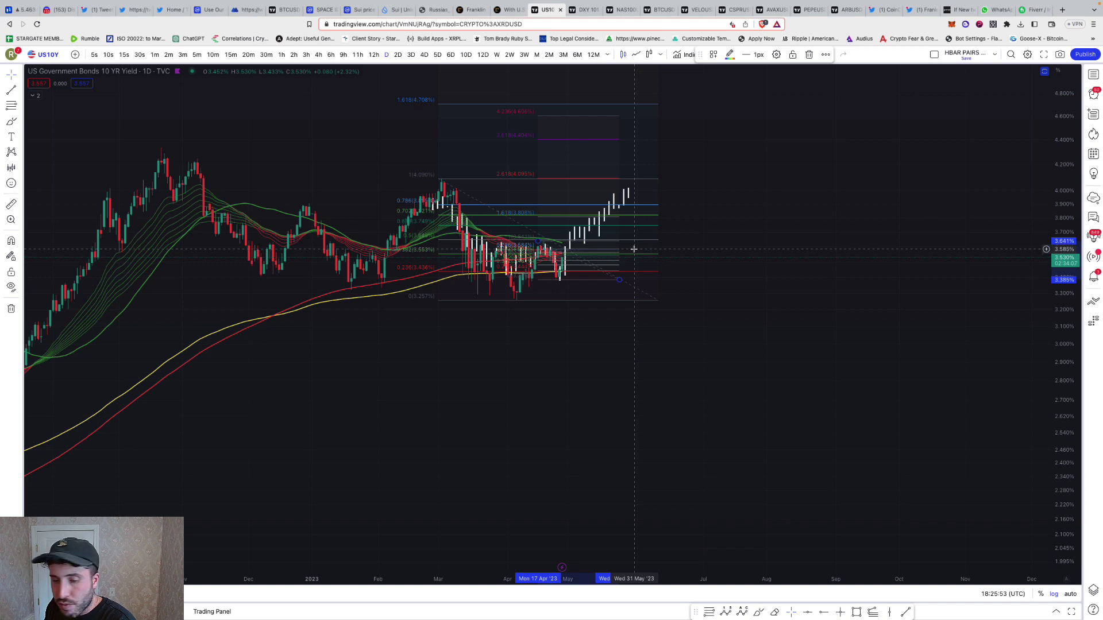
Step: Draw a third Fib retracement from the 3.257% low near 30 March 2023 up to about 3.638% at 8 June 2023
key("alt+f")
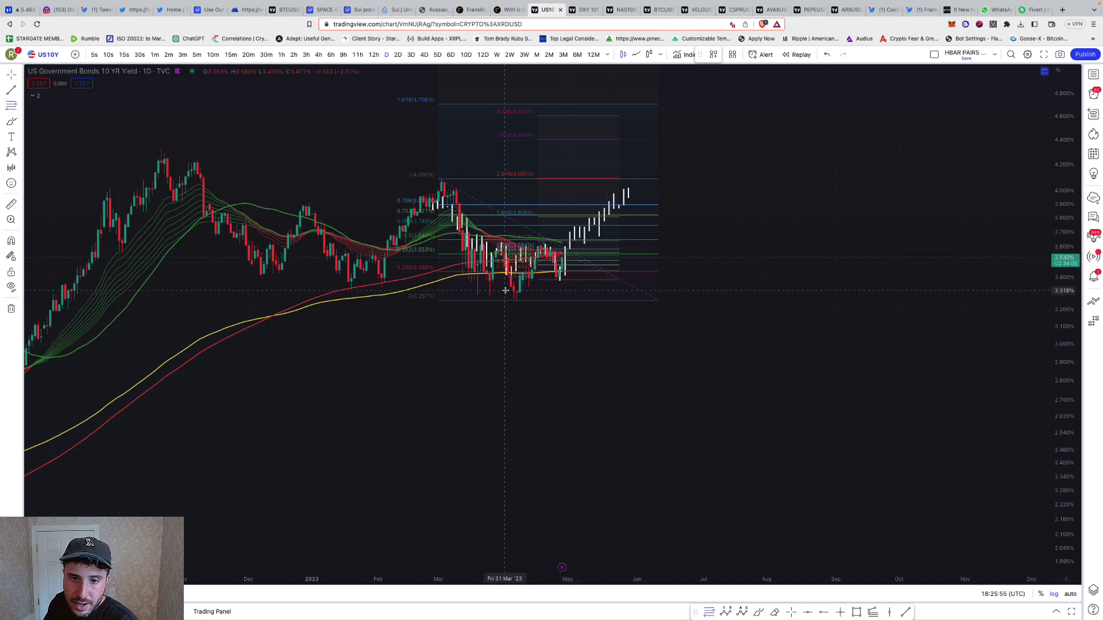
left_click(501, 300)
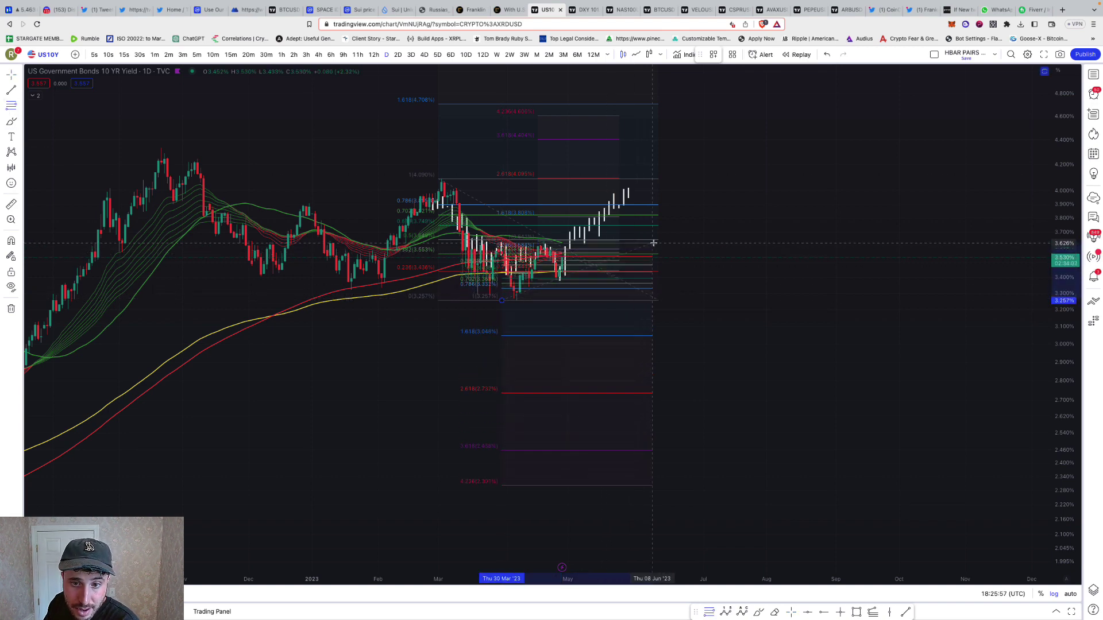
left_click(652, 242)
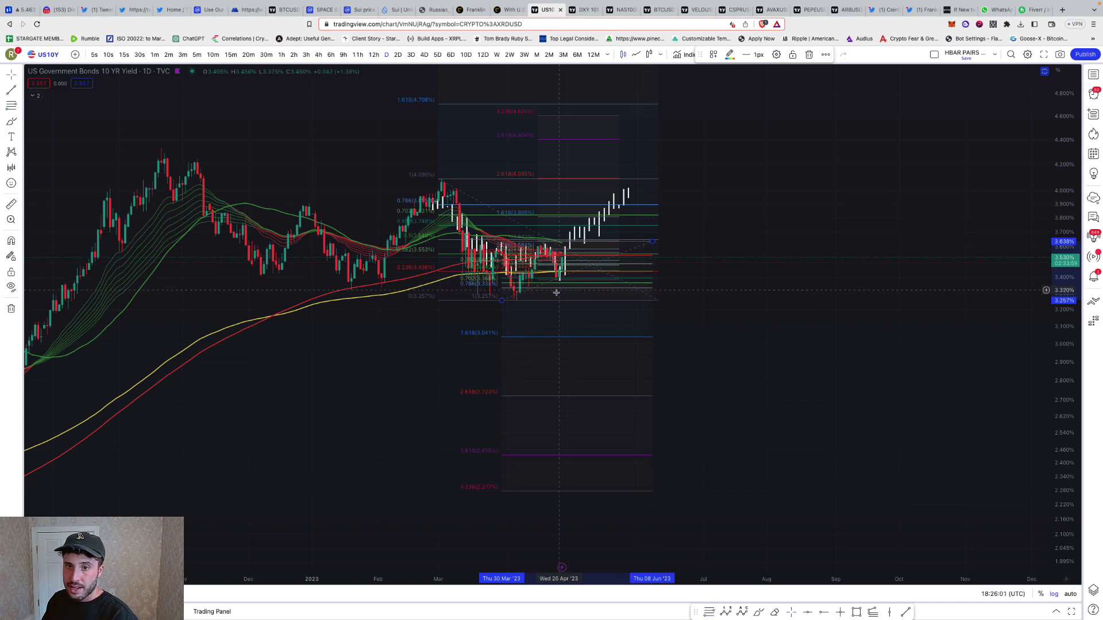
Step: Switch to the U.S. Dollar Index (DXY) chart and set its timeframe to one day
left_click(572, 10)
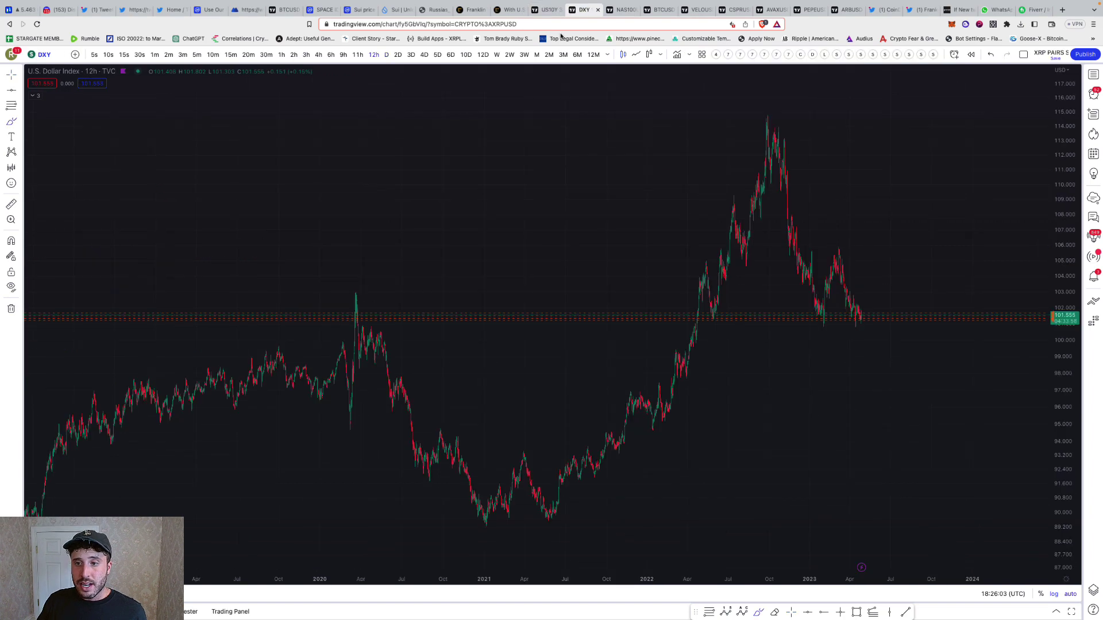
scroll(573, 123, "up", 5)
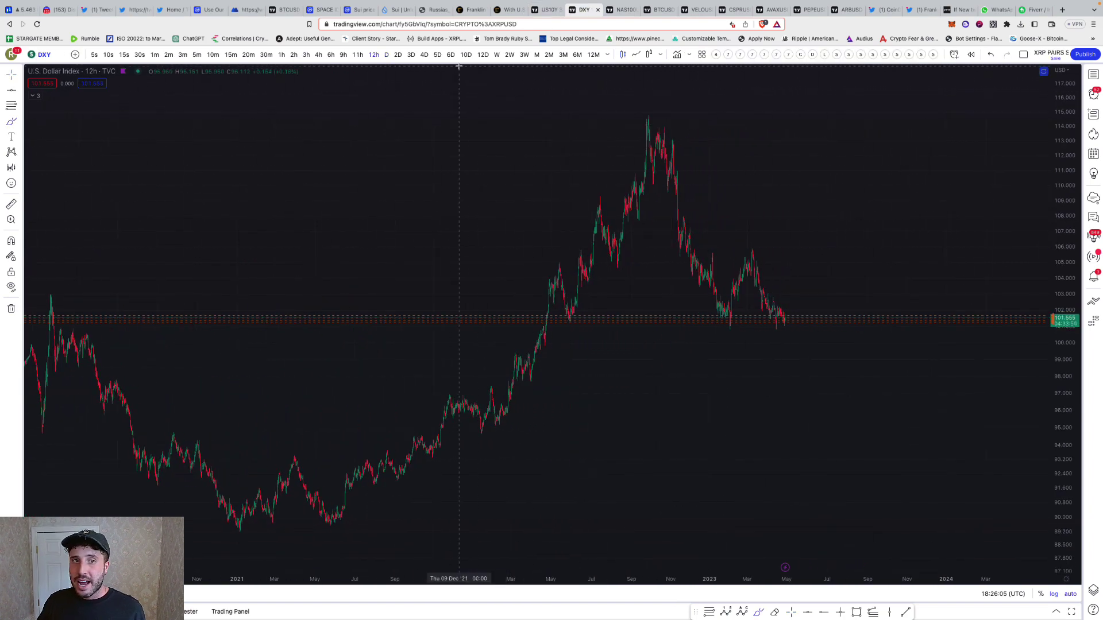
left_click(386, 54)
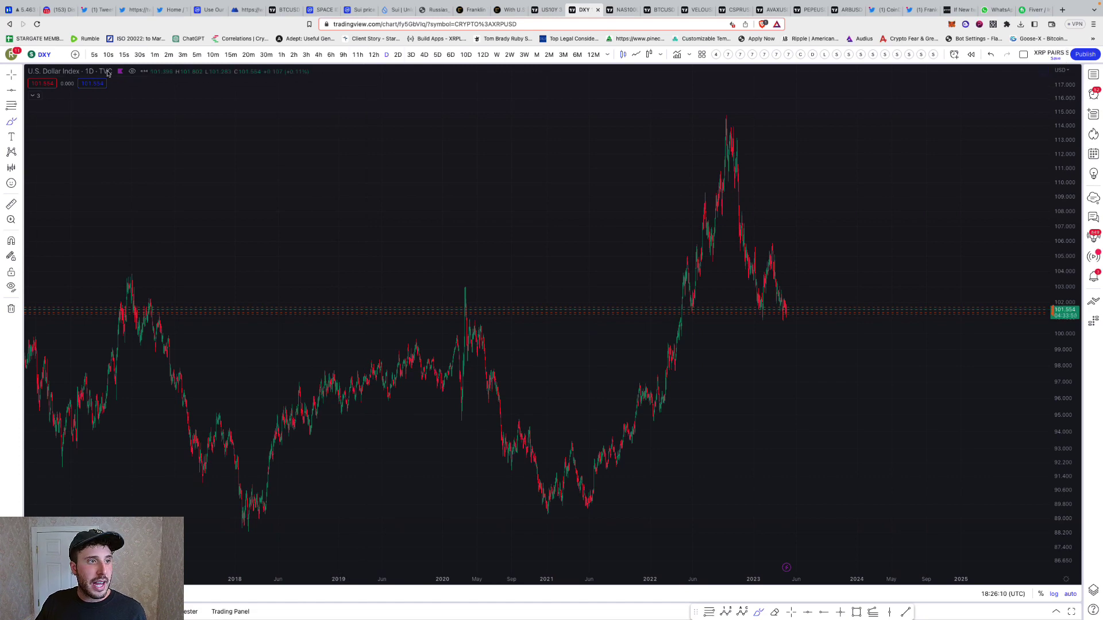
Step: Place two horizontal lines on the DXY chart at about 100.996 and 100.482, and dismiss the price alert
left_click(11, 91)
left_click(792, 317)
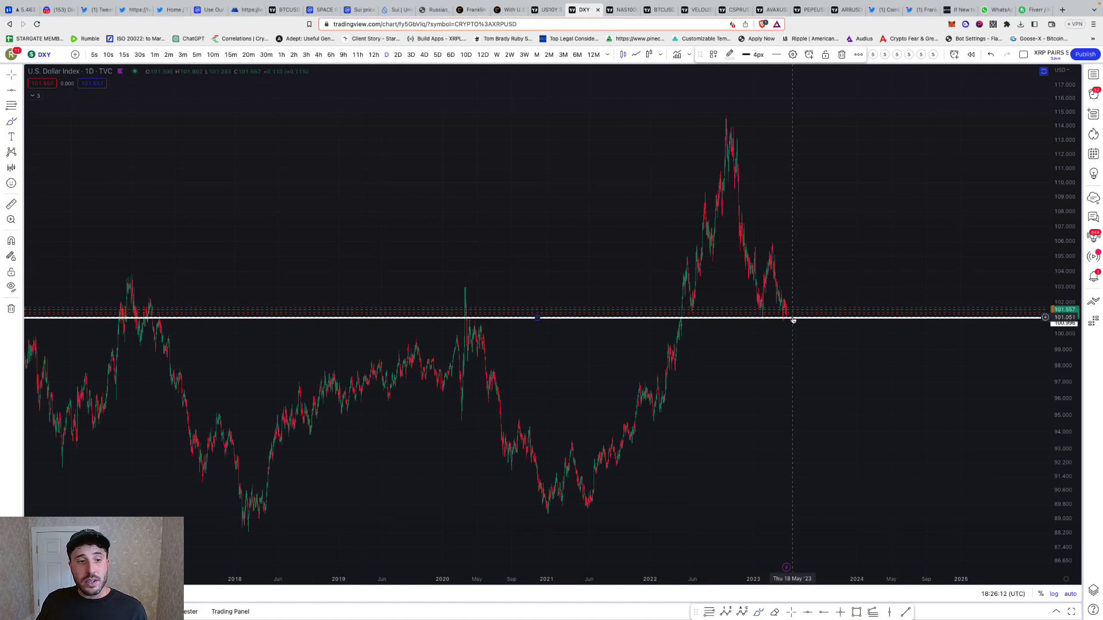
scroll(793, 320, "down", 2)
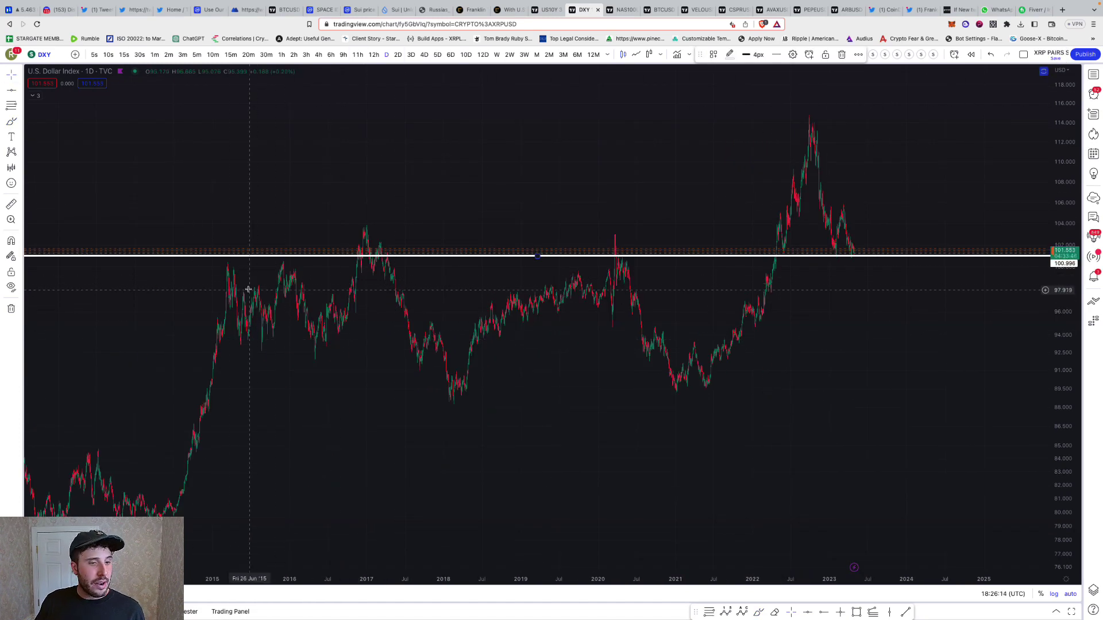
left_click(9, 92)
left_click(632, 261)
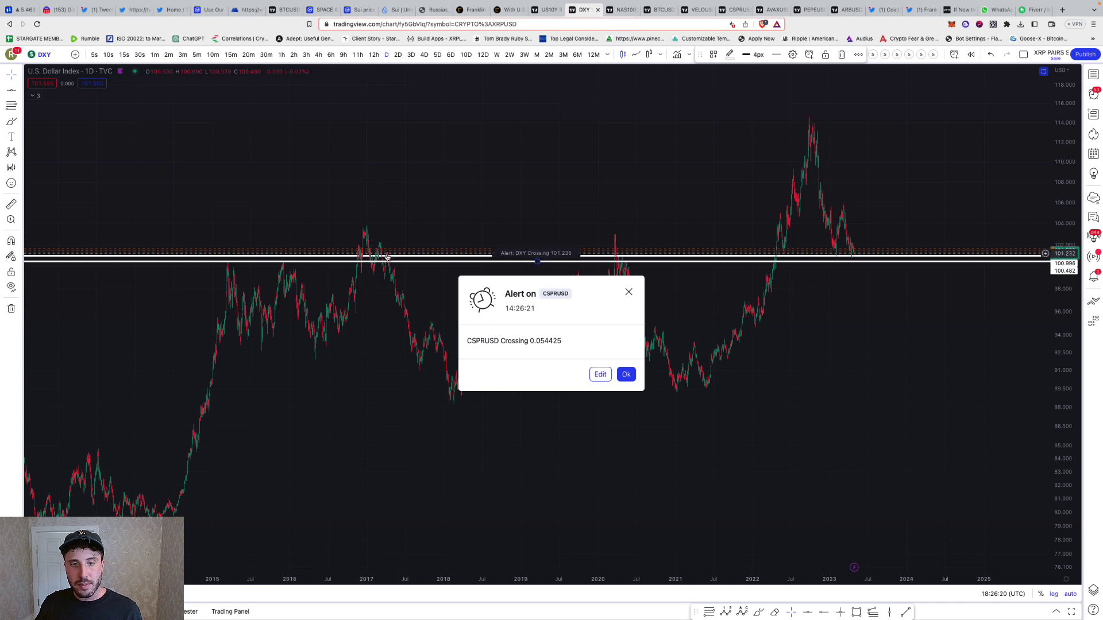
key("Escape")
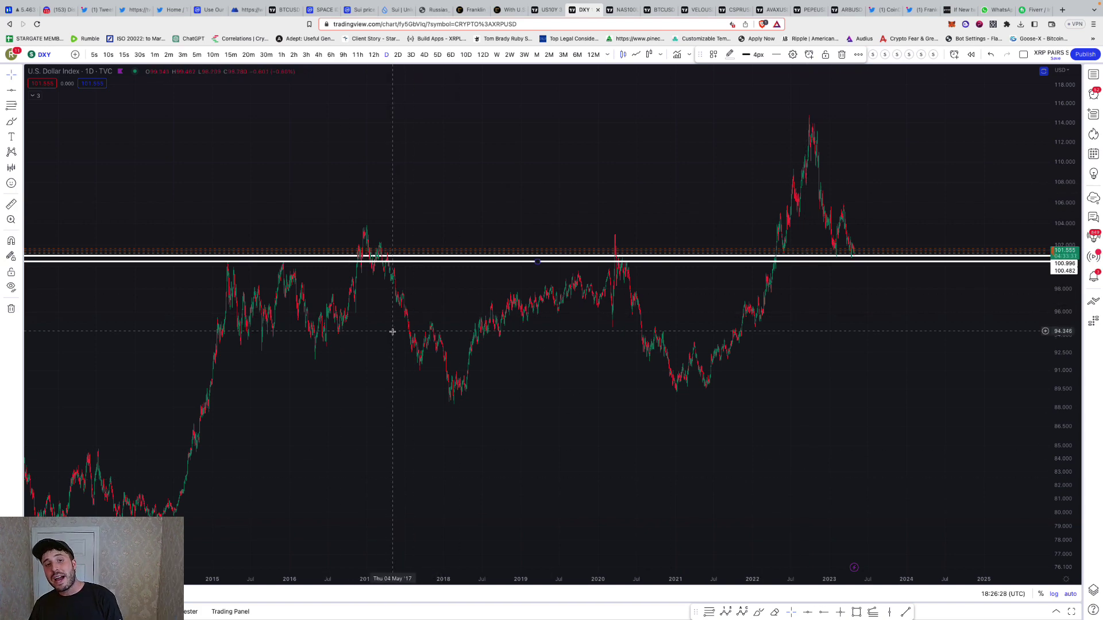
Step: Brush freehand loops around the DXY peaks above the horizontal lines in early 2017 and 2020 and the declines following each
left_click(12, 122)
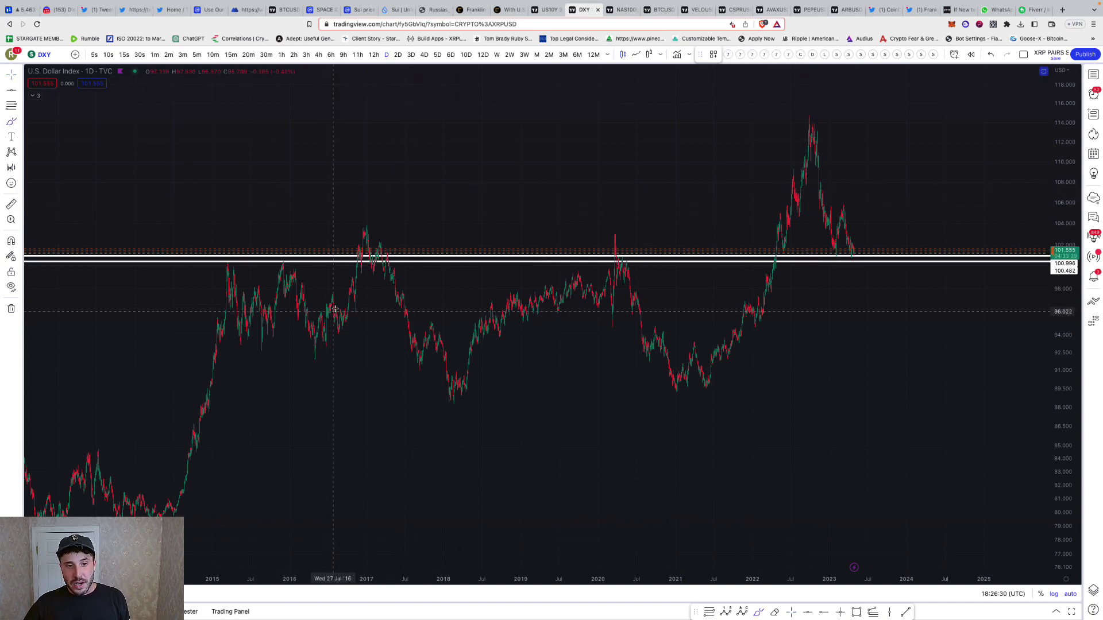
mouse_move(336, 307)
left_mouse_down()
mouse_move(367, 225)
mouse_move(438, 385)
mouse_move(419, 257)
left_mouse_up()
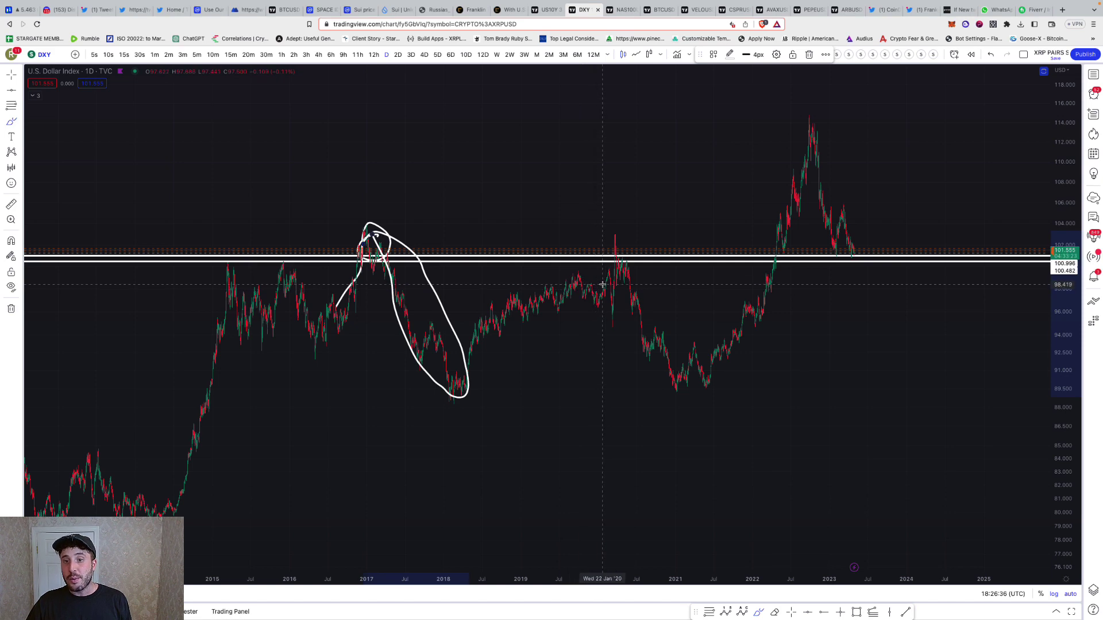
mouse_move(602, 284)
left_mouse_down()
mouse_move(614, 238)
mouse_move(655, 379)
mouse_move(719, 394)
mouse_move(647, 259)
mouse_move(592, 250)
left_mouse_up()
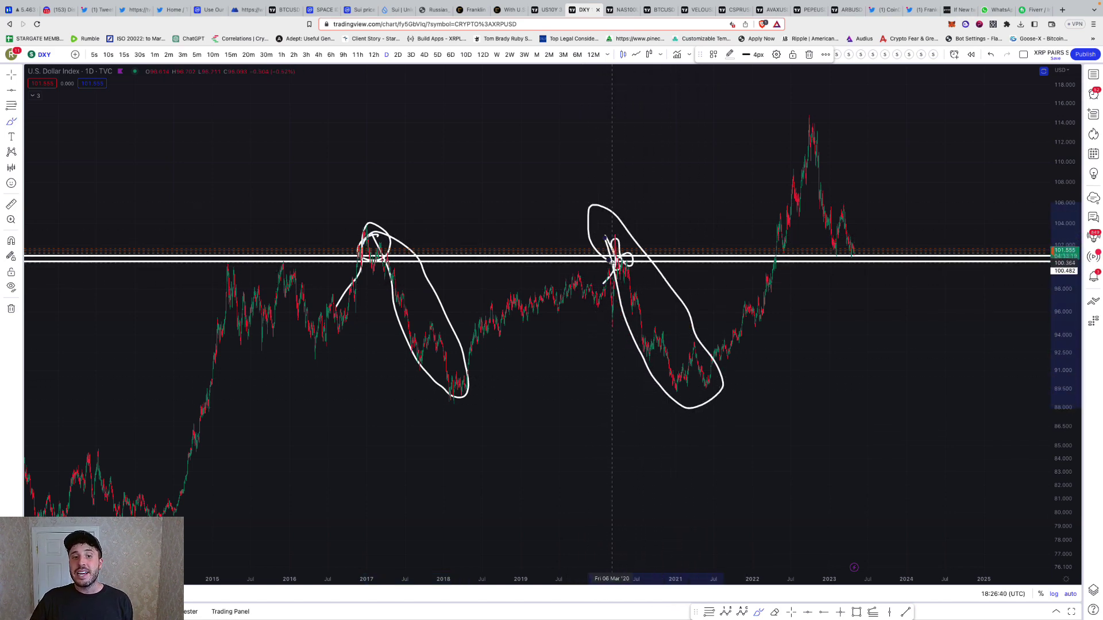
Step: Circle the 2017 peak again and the 2022–2023 peak, adding a downward stroke below the horizontal lines and dismissing the price alert
mouse_move(356, 227)
left_mouse_down()
mouse_move(373, 277)
mouse_move(372, 222)
left_mouse_up()
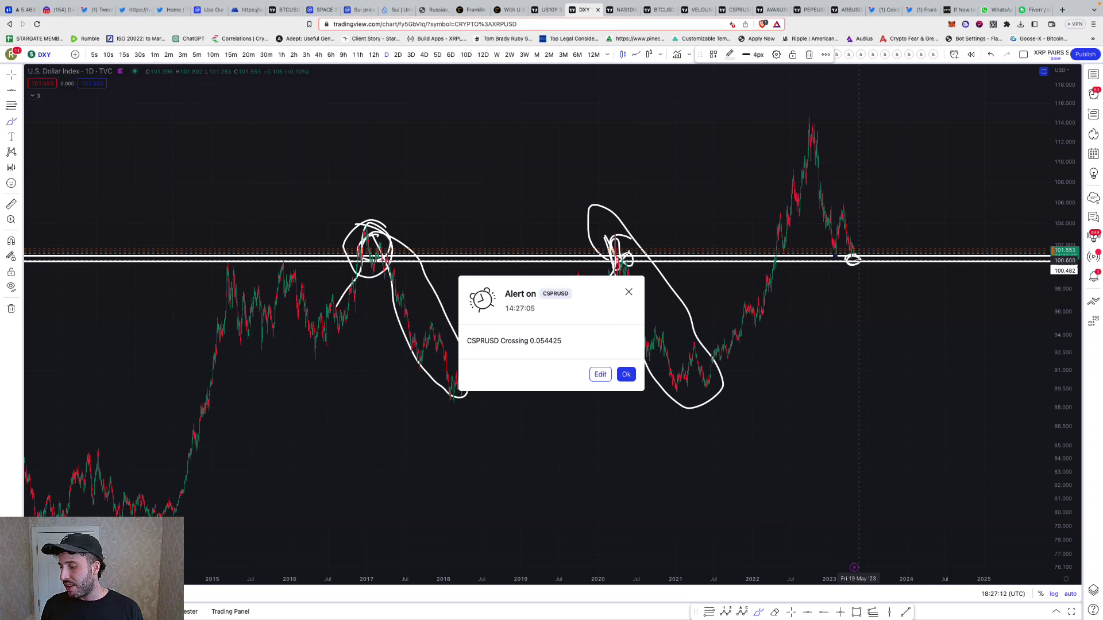
left_click(629, 293)
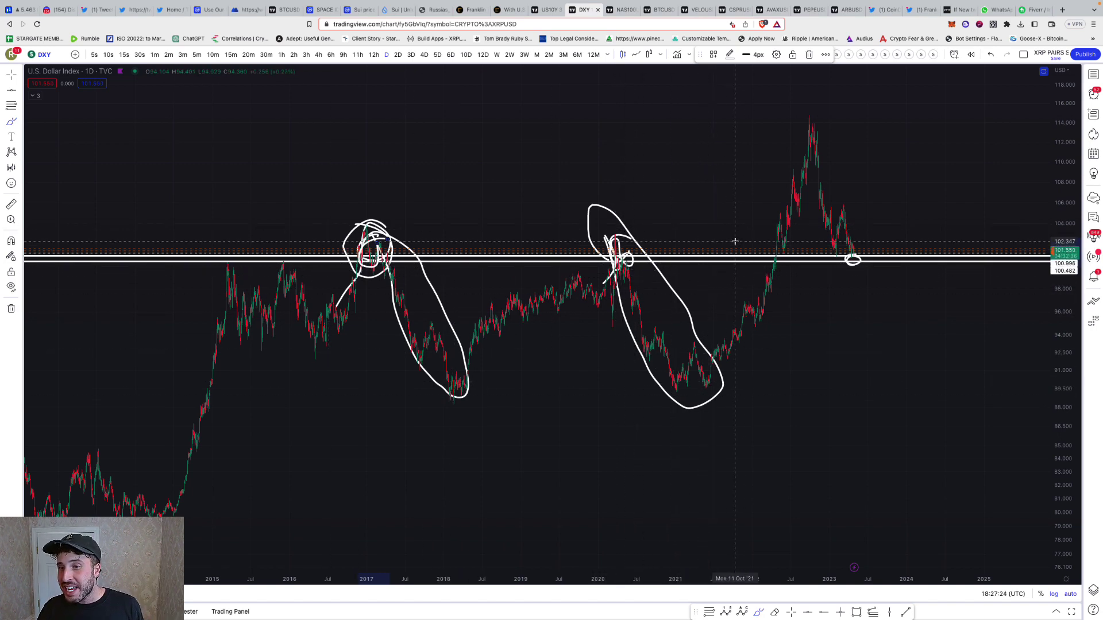
mouse_move(768, 271)
left_mouse_down()
mouse_move(750, 216)
mouse_move(784, 135)
mouse_move(854, 120)
mouse_move(872, 233)
mouse_move(781, 267)
mouse_move(862, 281)
mouse_move(797, 283)
mouse_move(801, 327)
left_mouse_up()
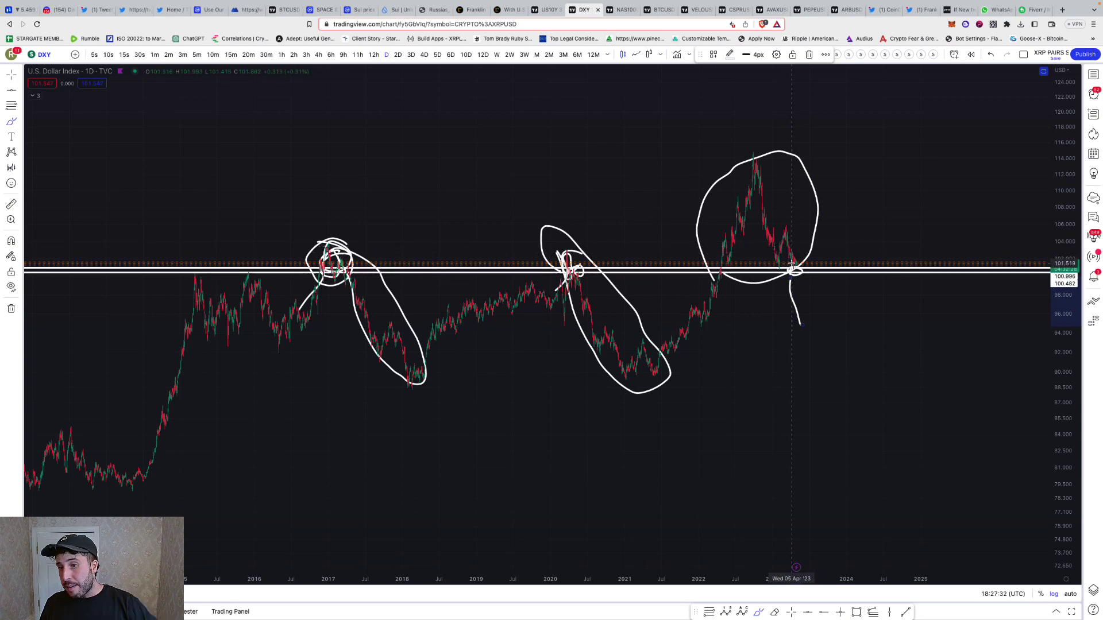
Step: Brush a projected decline and loop below the horizontal lines towards 2024, and mark the 2018, 2021 and projected lows
mouse_move(793, 273)
left_mouse_down()
mouse_move(829, 396)
mouse_move(875, 460)
mouse_move(909, 446)
left_mouse_up()
left_click_drag(876, 398, 816, 396)
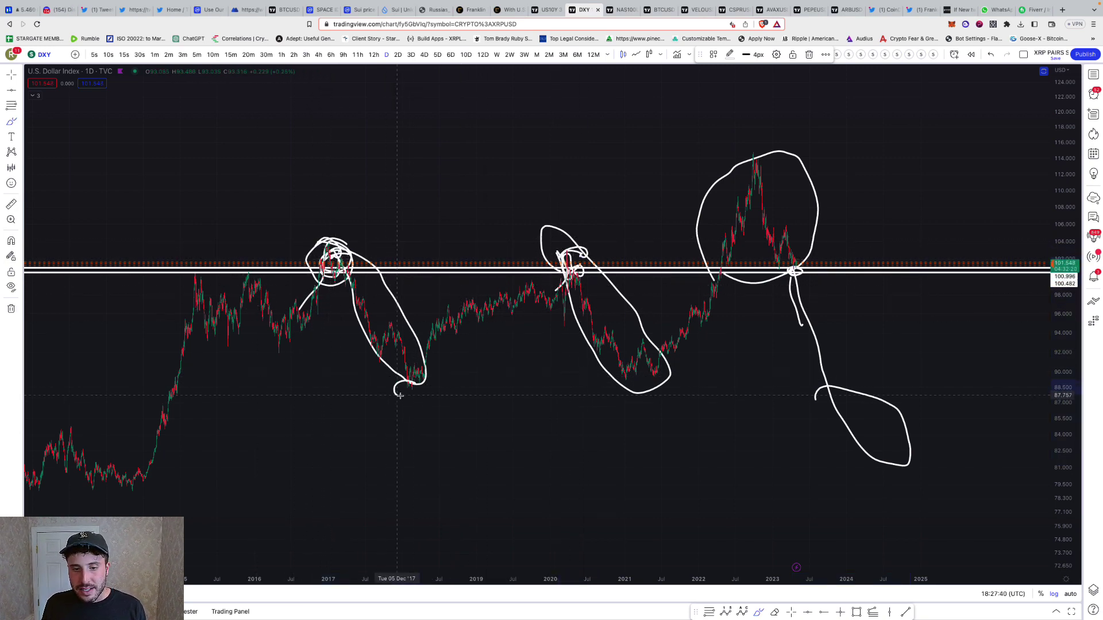
left_click_drag(418, 378, 435, 392)
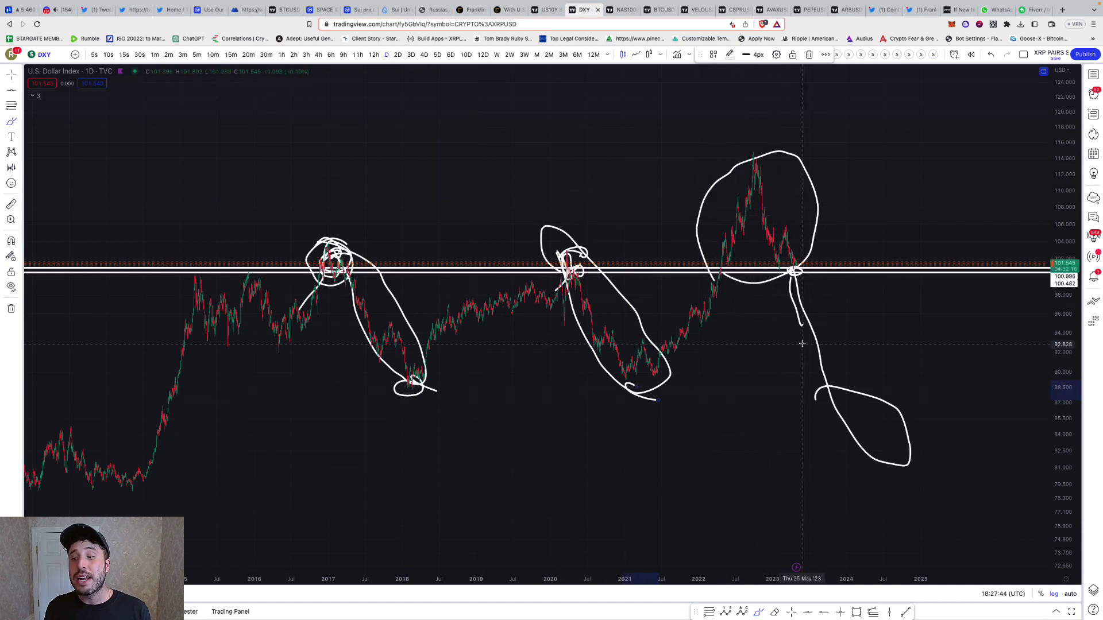
mouse_move(841, 453)
left_mouse_down()
mouse_move(896, 412)
mouse_move(922, 457)
left_mouse_up()
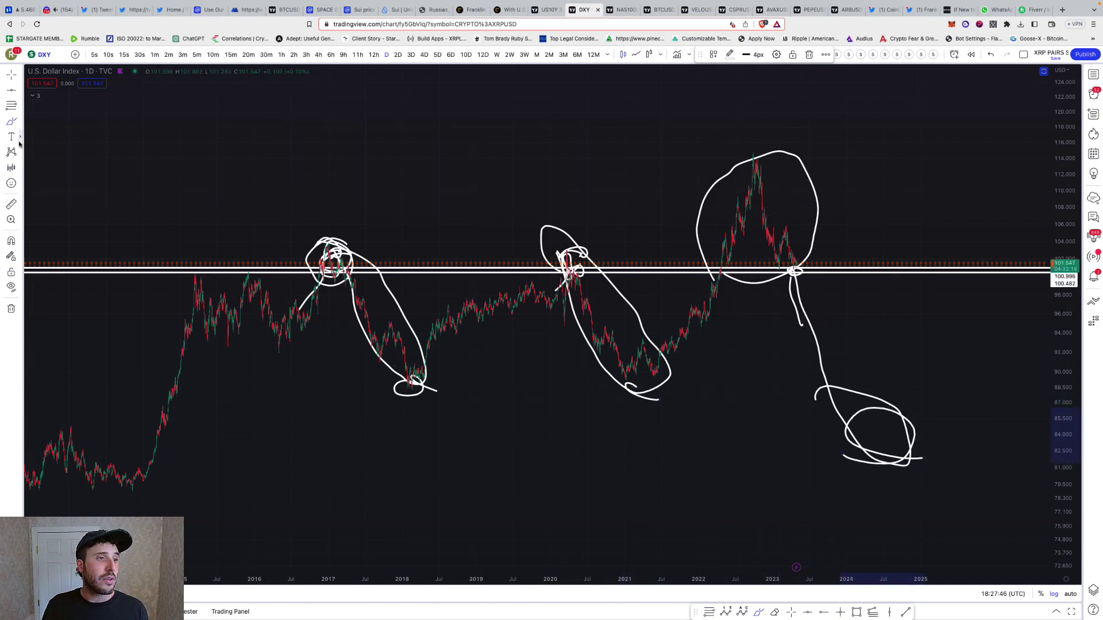
Step: Measure a price drop beside the projected 2024 decline from about 101.858 down to 89.359, and dismiss the CSPRUSD alert
left_click(16, 204)
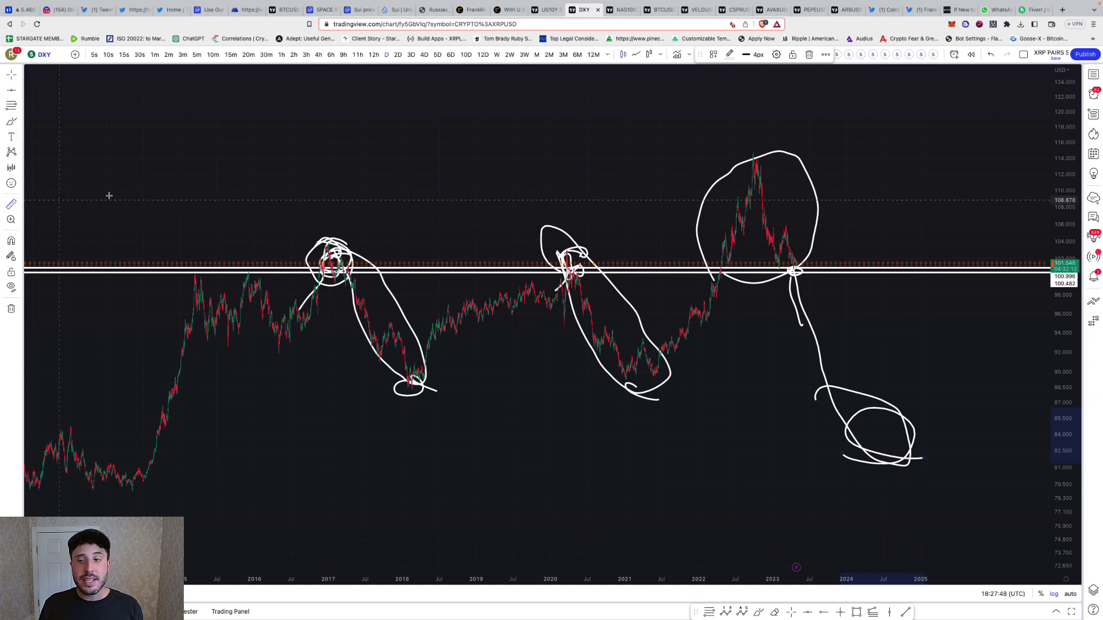
mouse_move(889, 364)
left_mouse_down()
mouse_move(900, 452)
mouse_move(874, 379)
left_mouse_up()
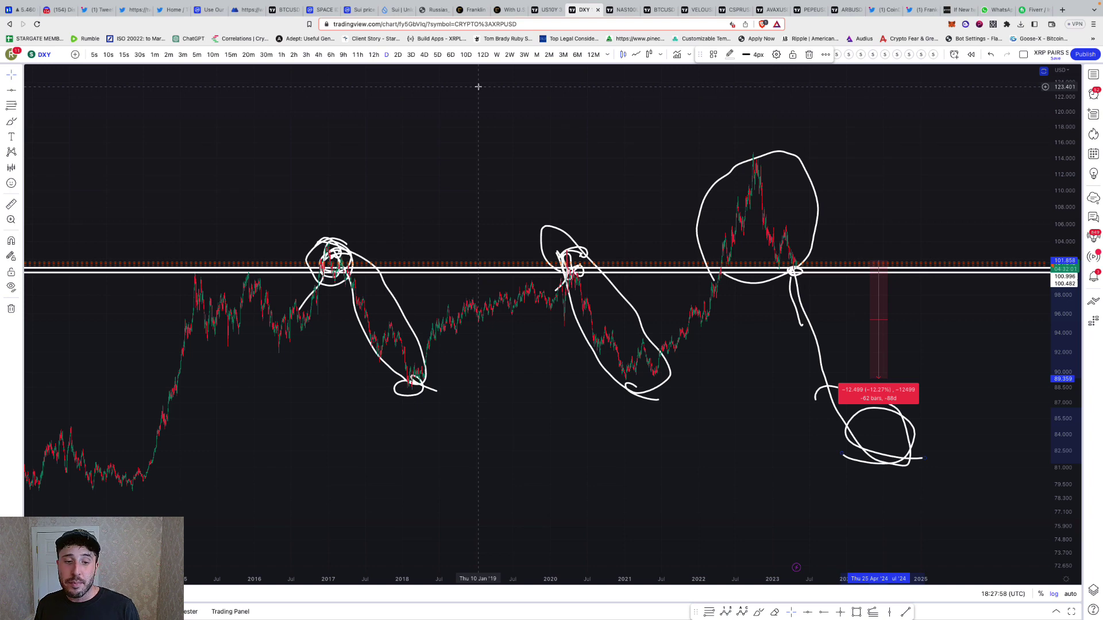
scroll(544, 113, "up", 3)
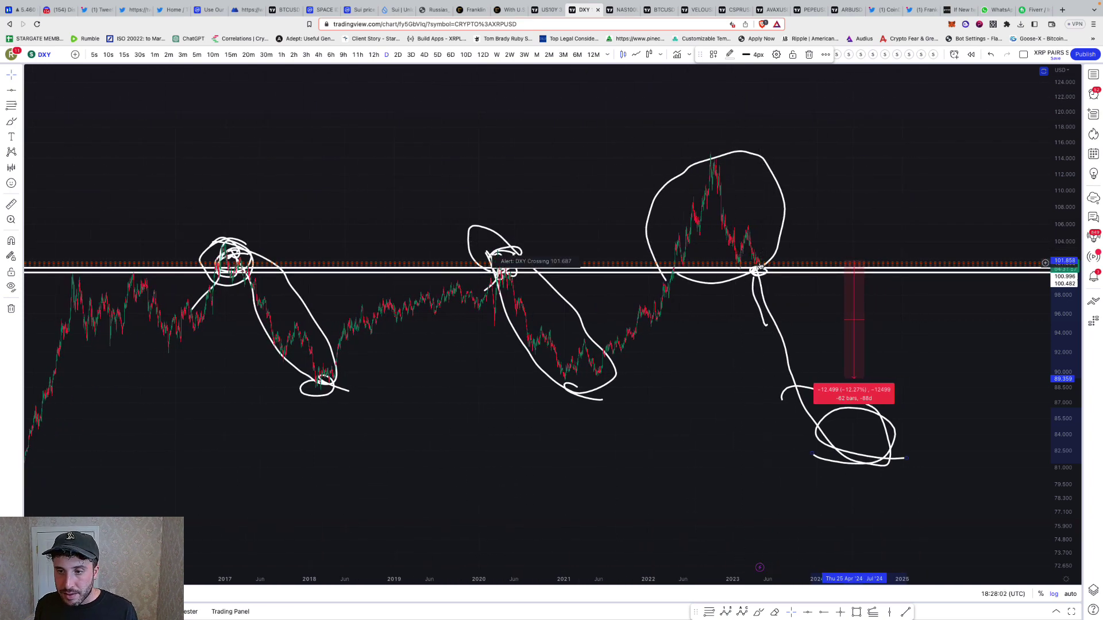
scroll(761, 266, "up", 1)
scroll(762, 266, "up", 1)
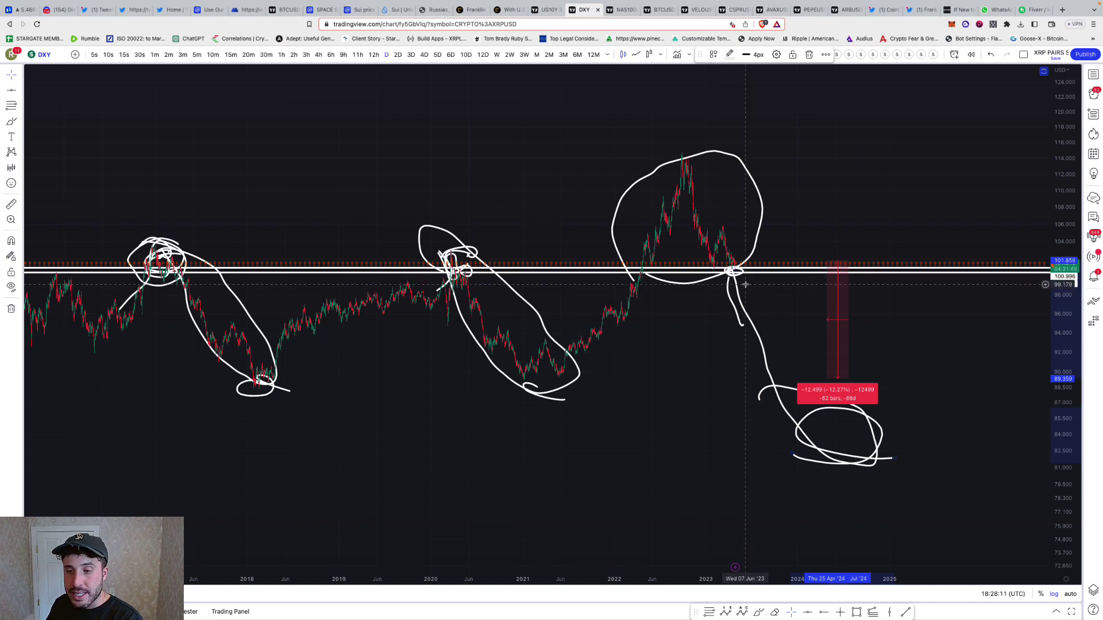
scroll(735, 282, "up", 4)
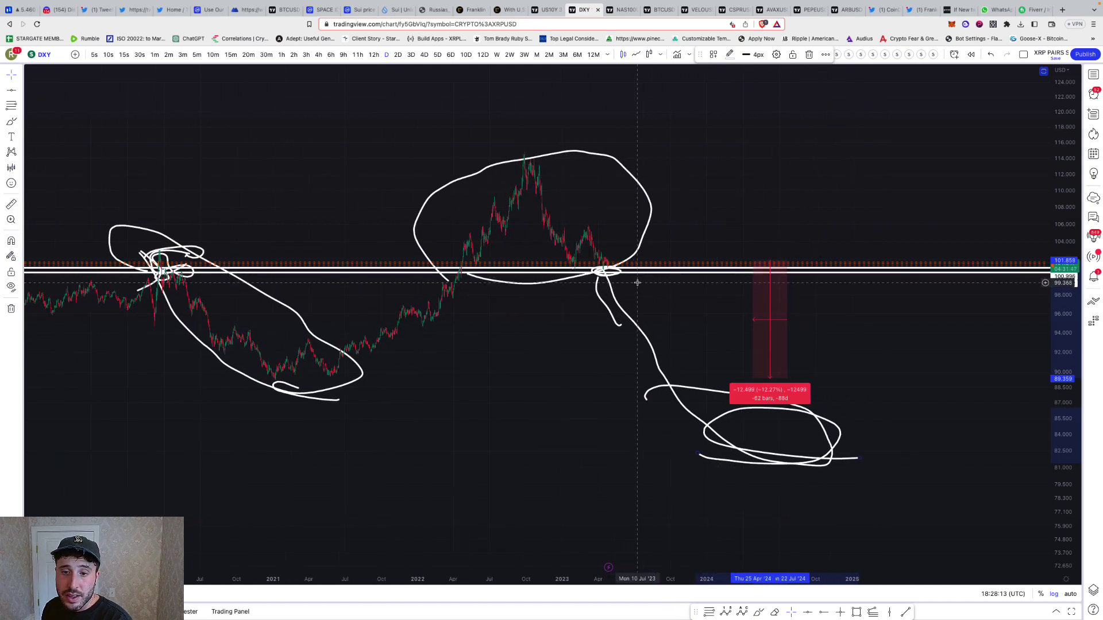
scroll(706, 283, "left", 3)
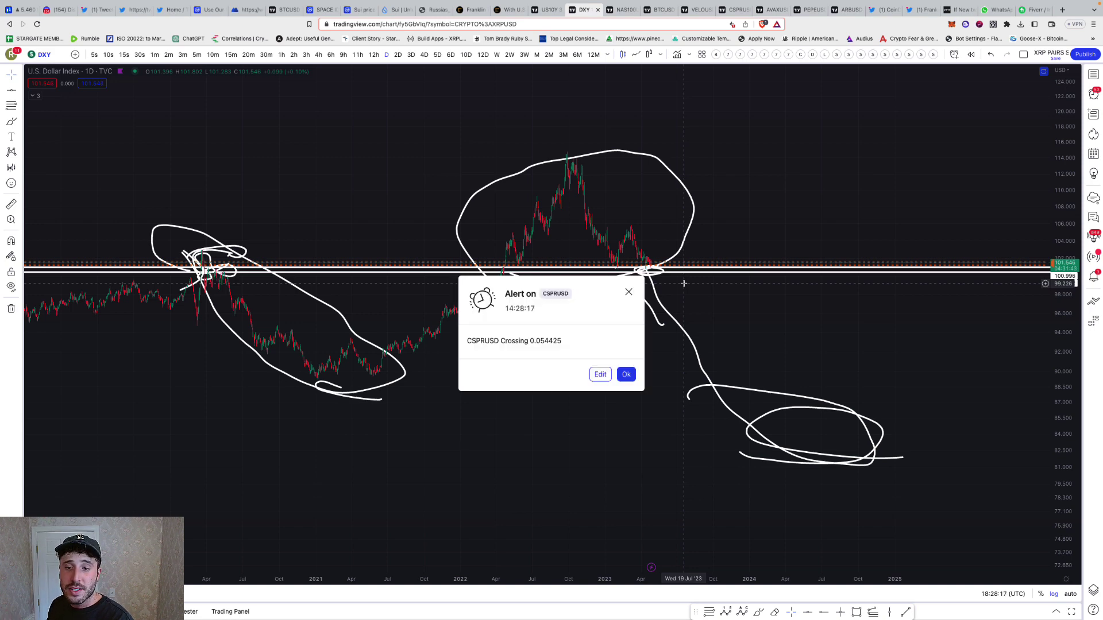
key("Escape")
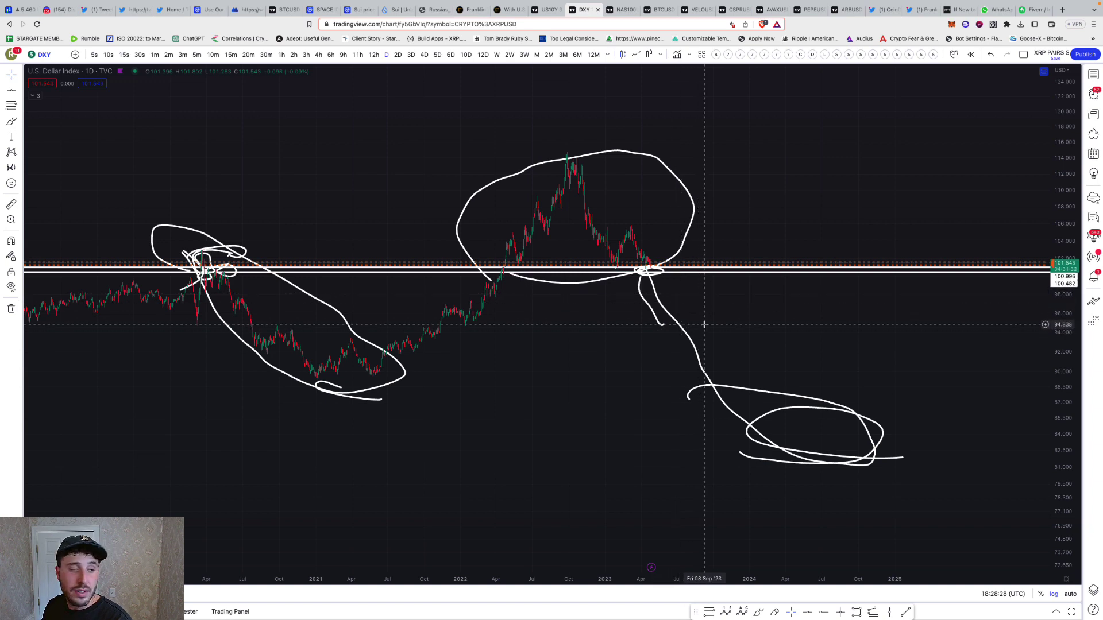
scroll(702, 322, "down", 1)
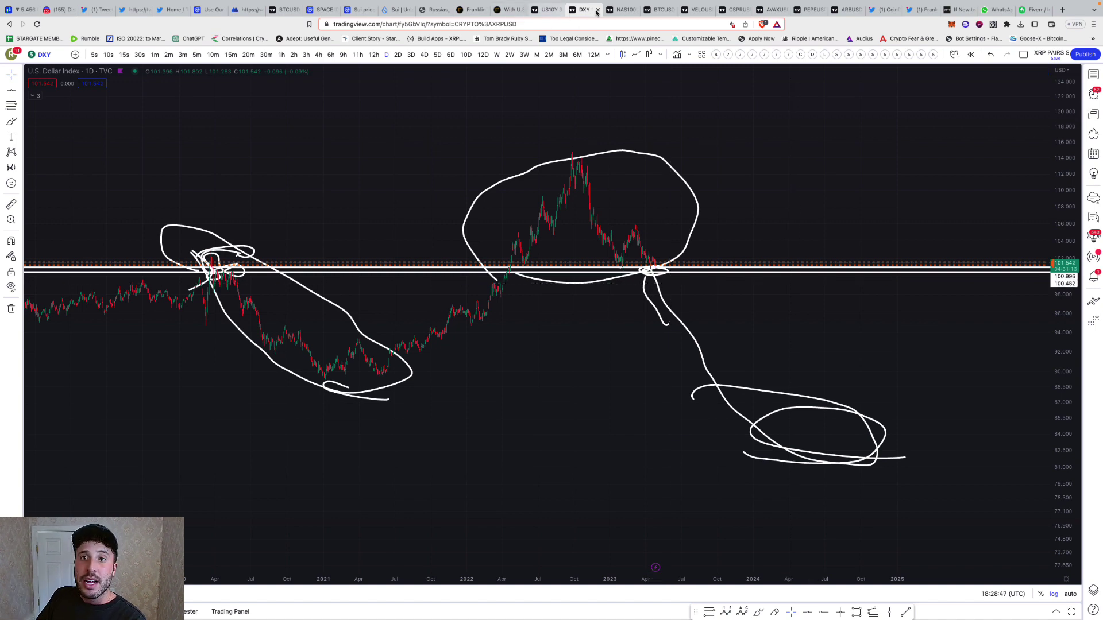
scroll(643, 230, "down", 1)
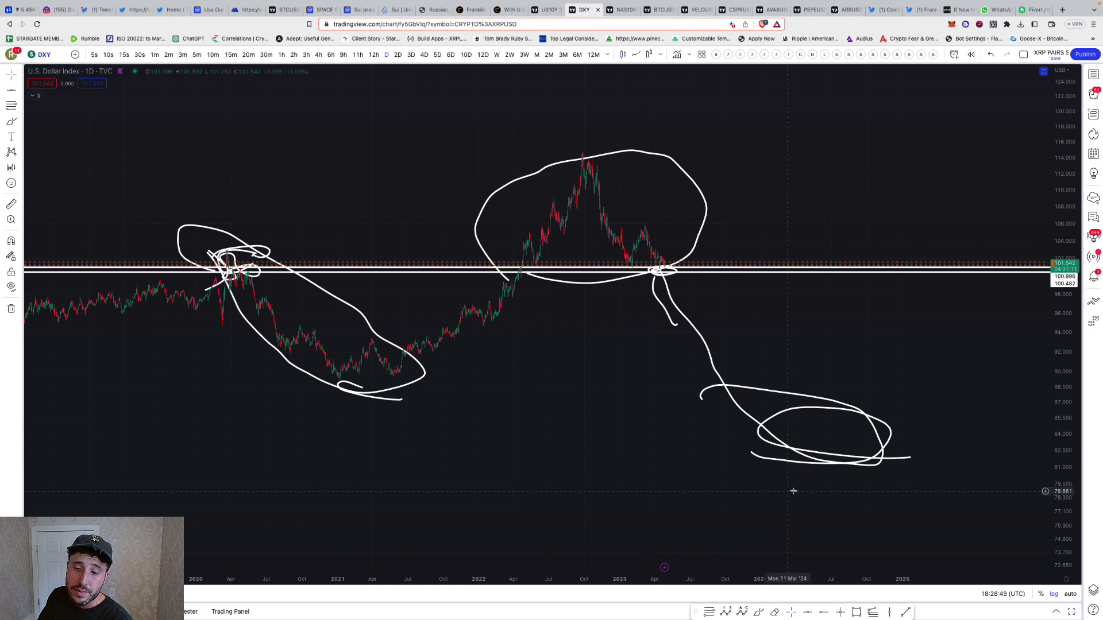
Step: Switch to the US Nas 100 chart and set its timeframe to one day
left_click(620, 10)
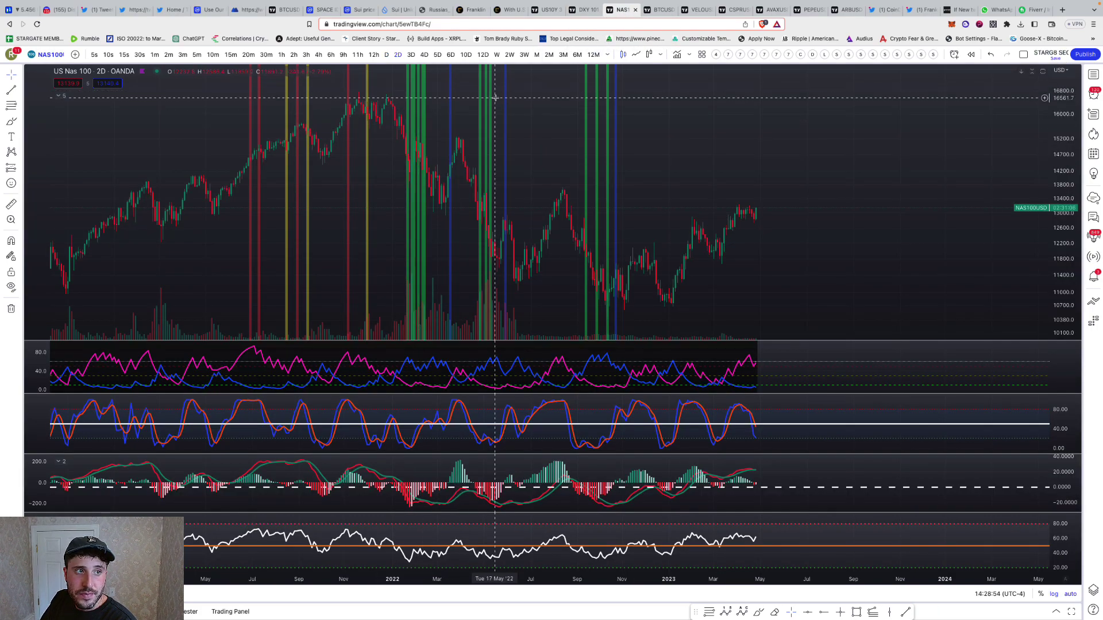
key("ctrl+Up")
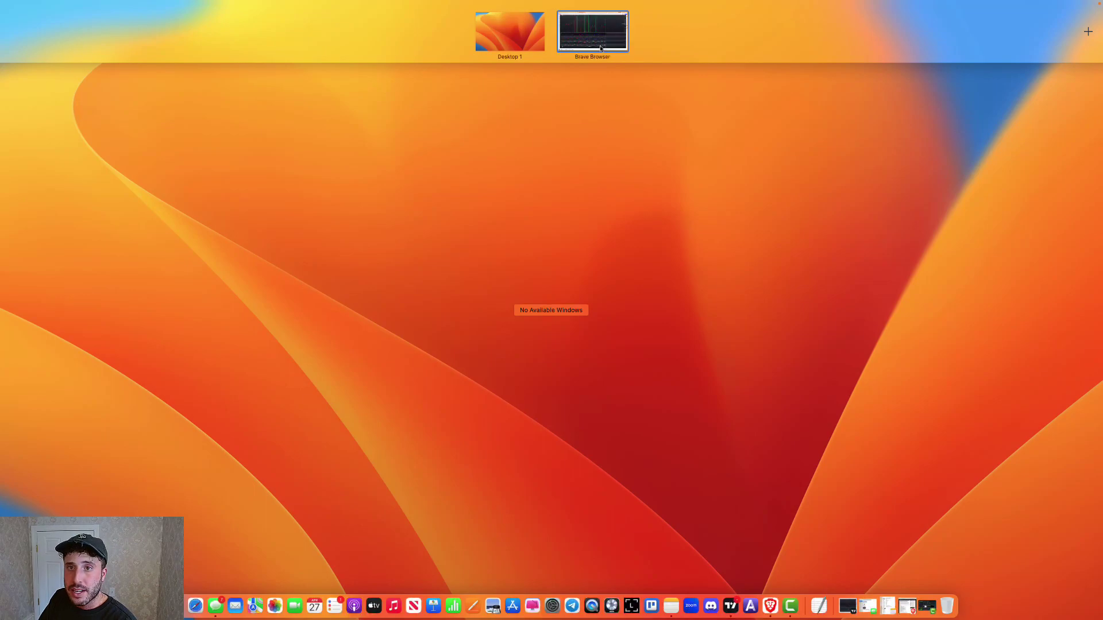
left_click(621, 44)
scroll(469, 101, "up", 1)
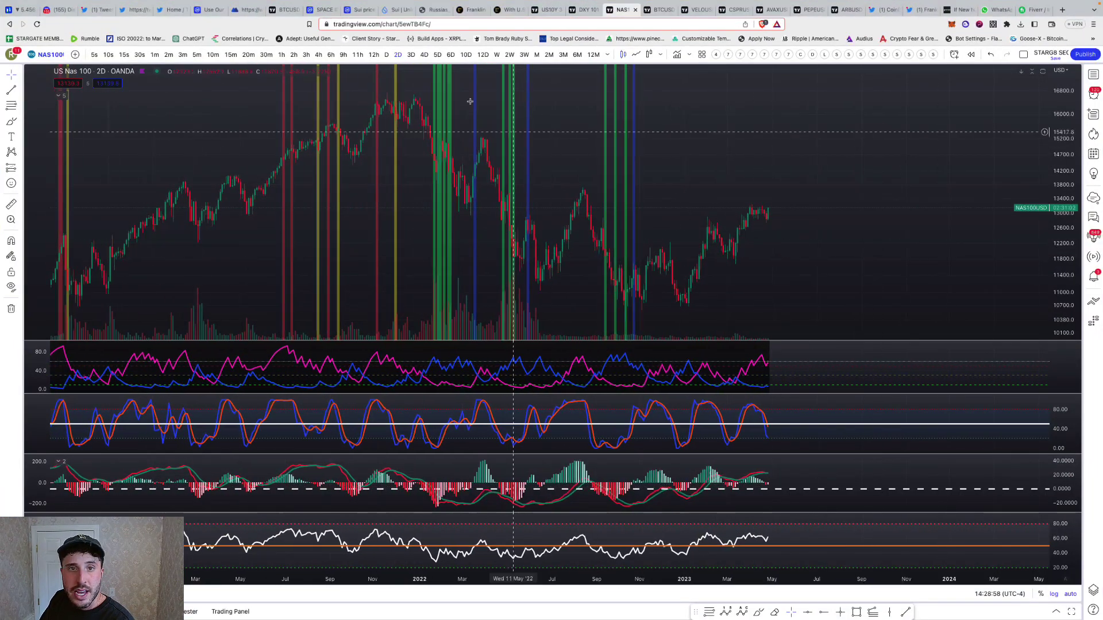
left_click(386, 55)
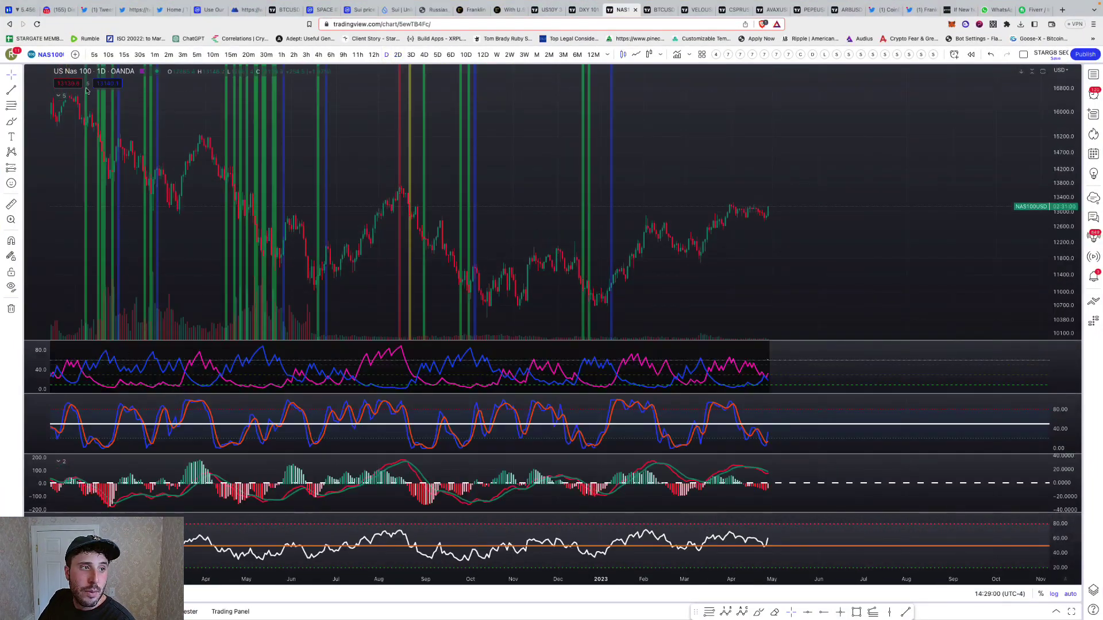
Step: Draw a Fib retracement over the latest candles from about 13251.0 down to 12750.6, and dismiss the CSPRUSD alert
left_click(15, 107)
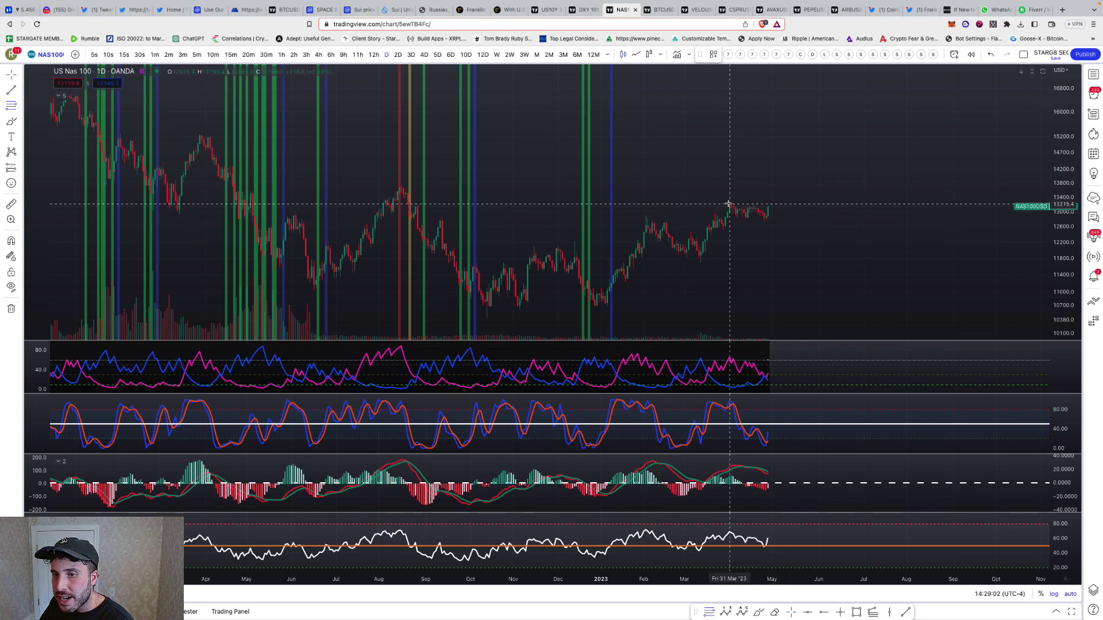
left_click(727, 203)
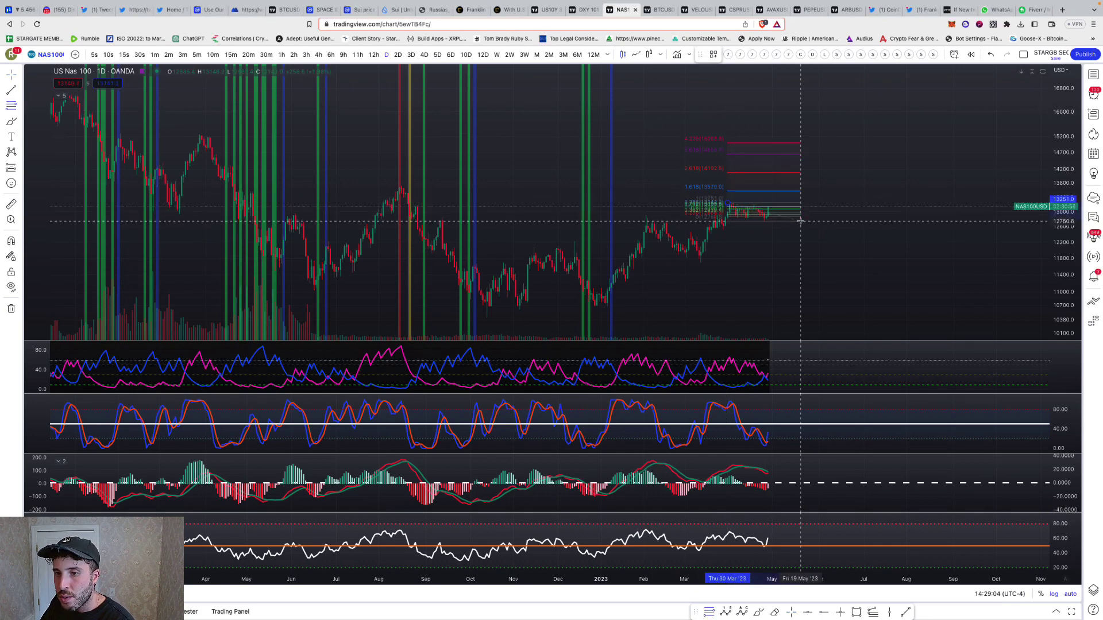
left_click(800, 221)
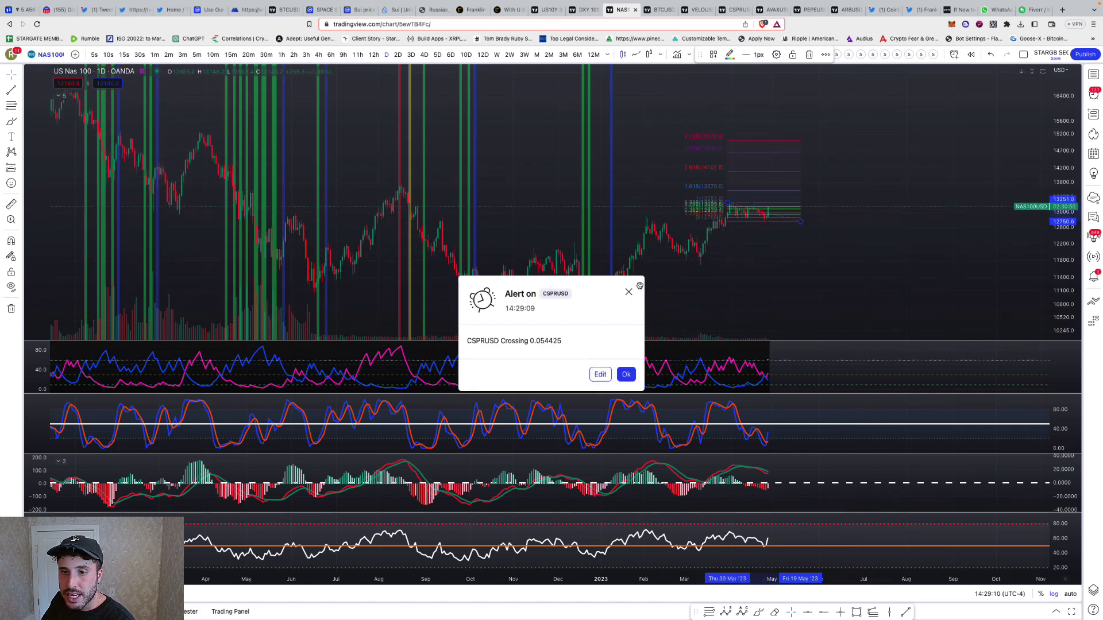
left_click(628, 294)
Step: Draw a Fib retracement from the August 2022 high at about 13691.1 down to the late-2022 low at about 10445.9
scroll(753, 283, "down", 5)
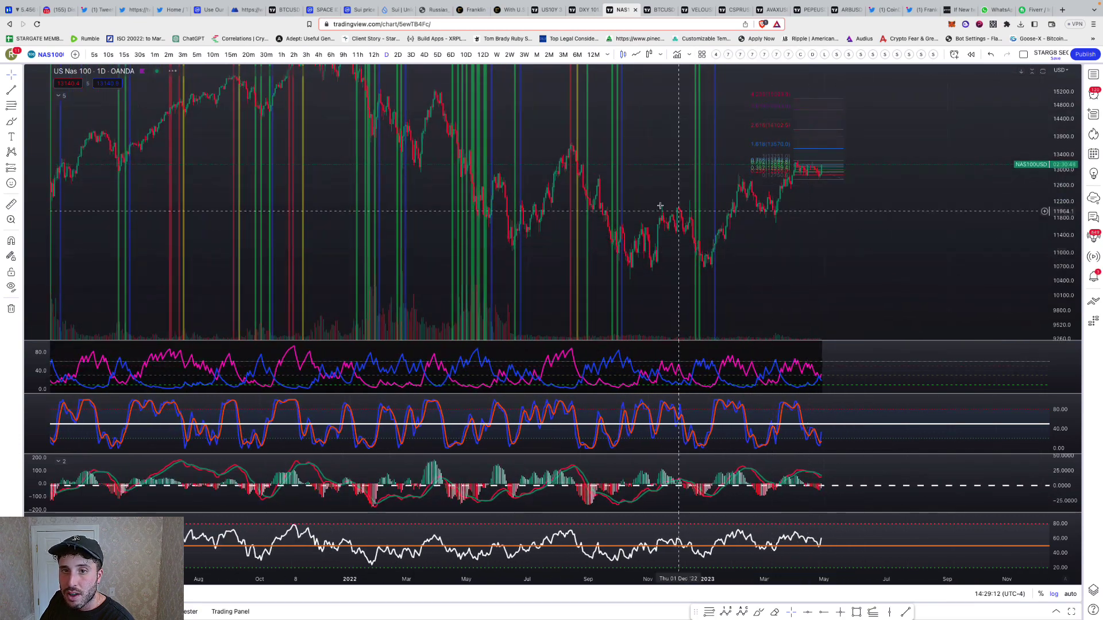
left_click(11, 107)
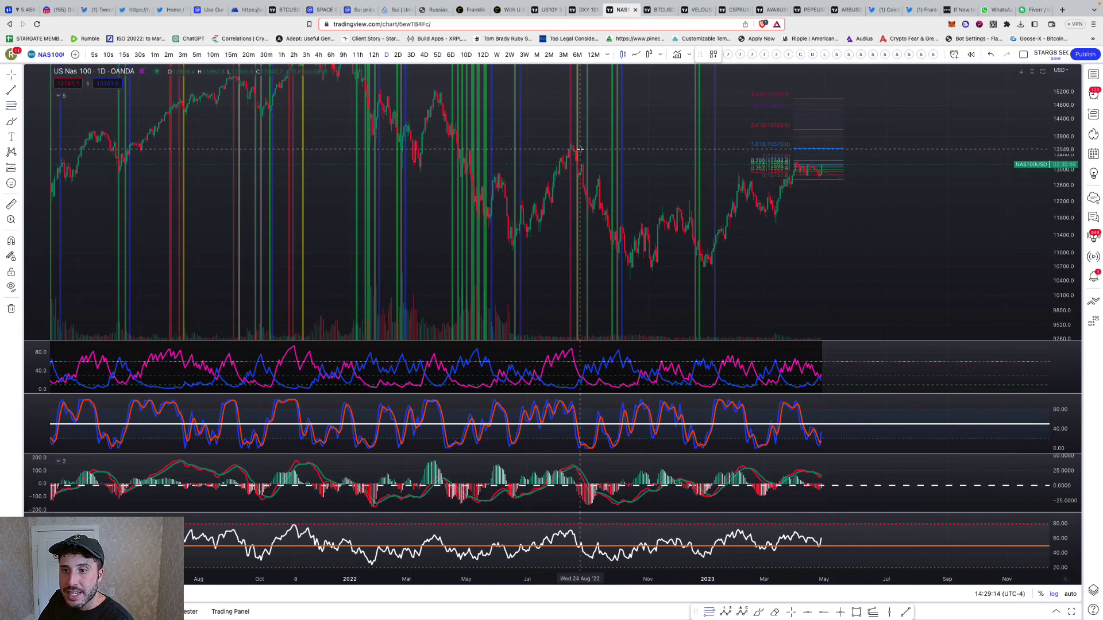
left_click(555, 142)
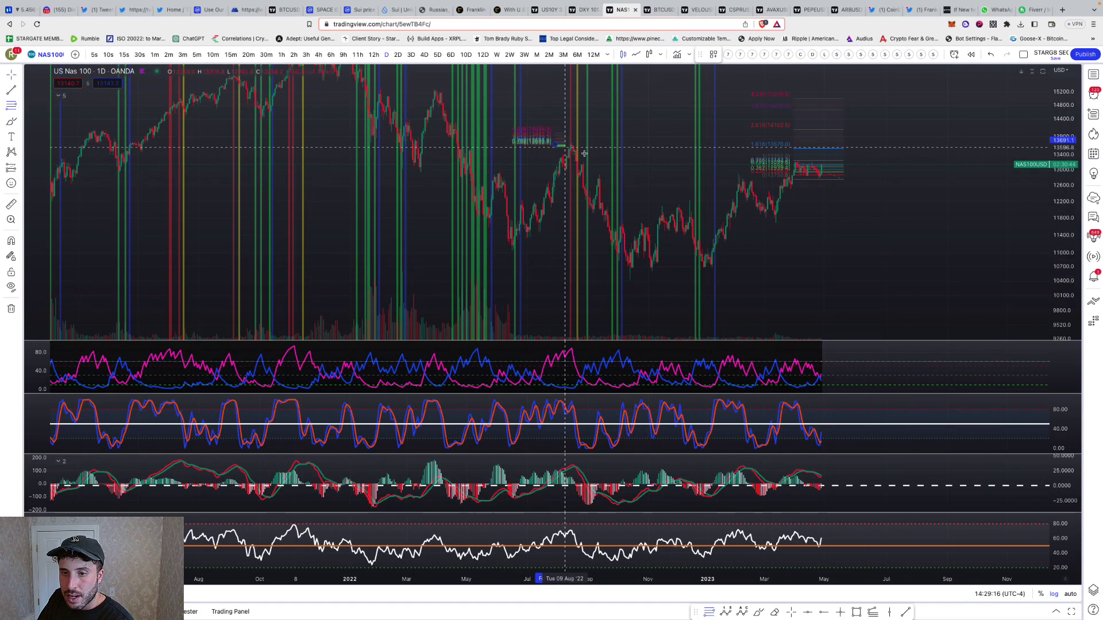
left_click(881, 279)
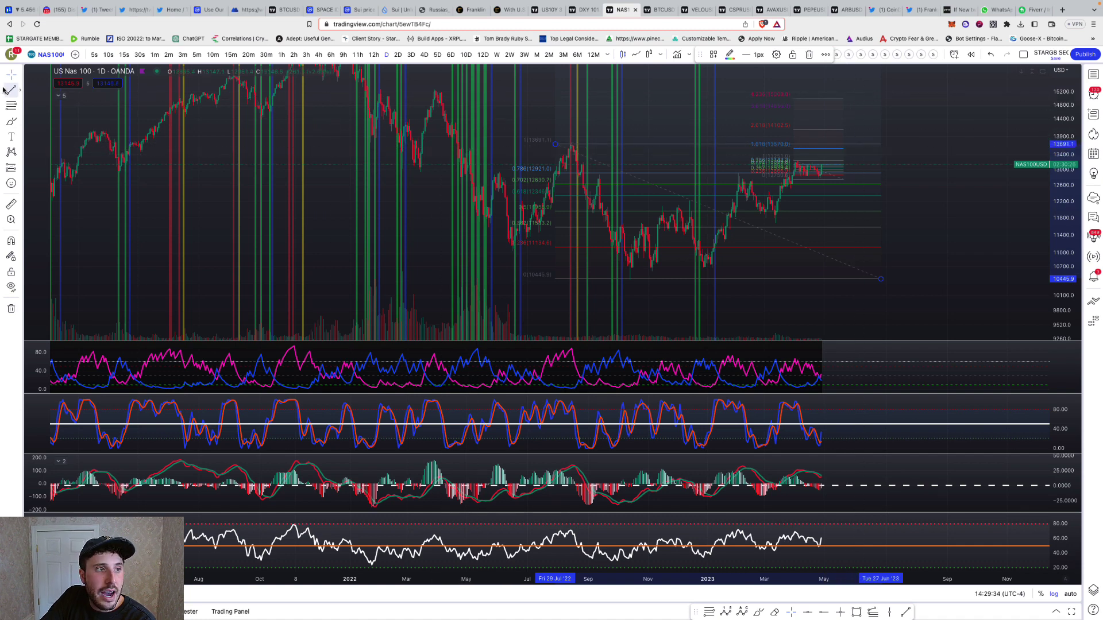
Step: Draw another Fib retracement from the March 2022 high at about 15279.6 down to about 10473.0
key("alt+f")
left_click(427, 91)
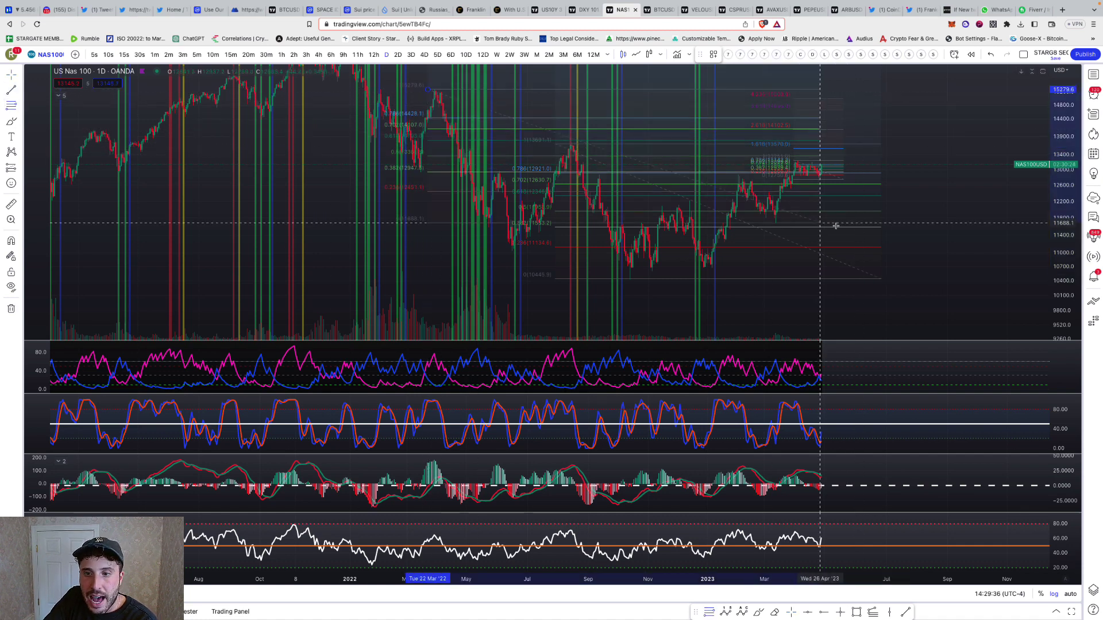
left_click(946, 278)
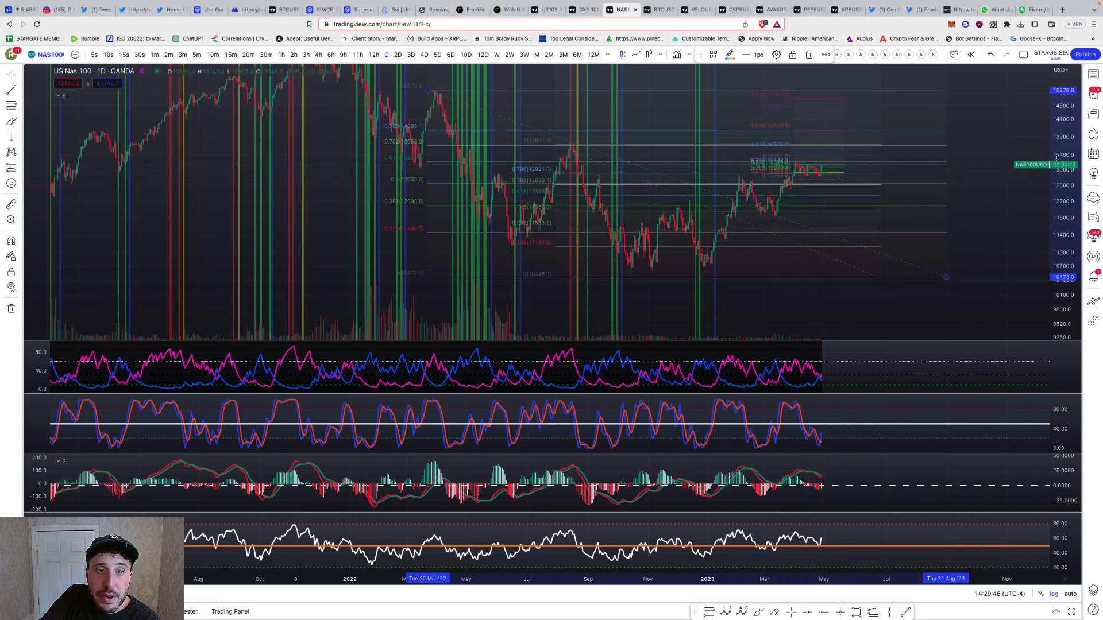
Step: Set the Nasdaq chart to the one-week timeframe and place a horizontal line at about 14092.9, on the 0.786 Fib level
scroll(1035, 220, "down", 2)
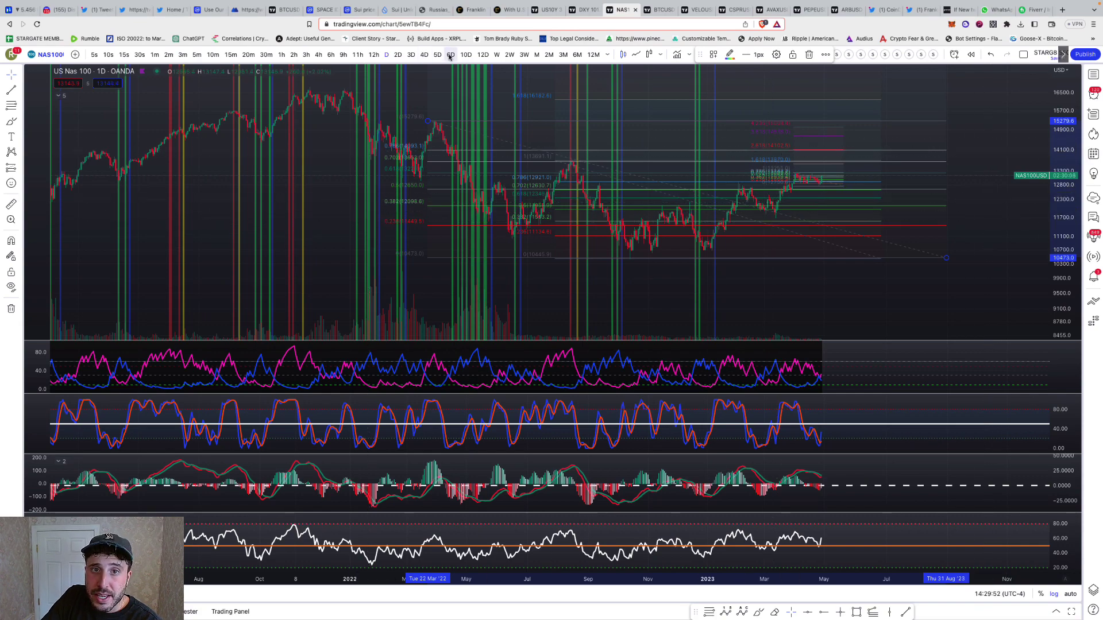
left_click(498, 54)
scroll(345, 173, "right", 5)
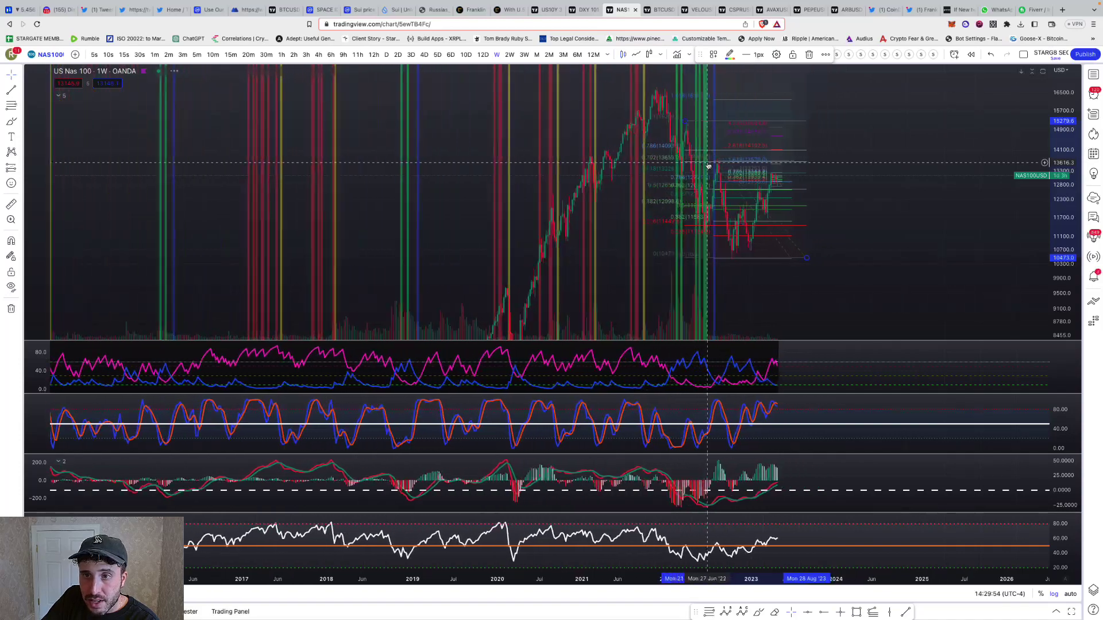
left_click(19, 90)
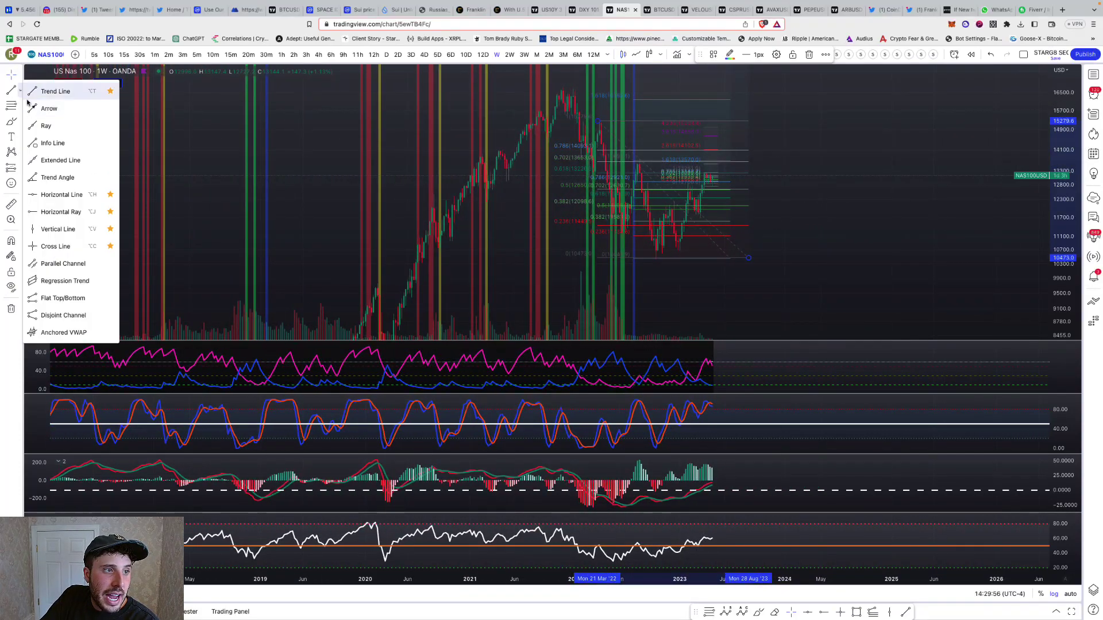
left_click(52, 195)
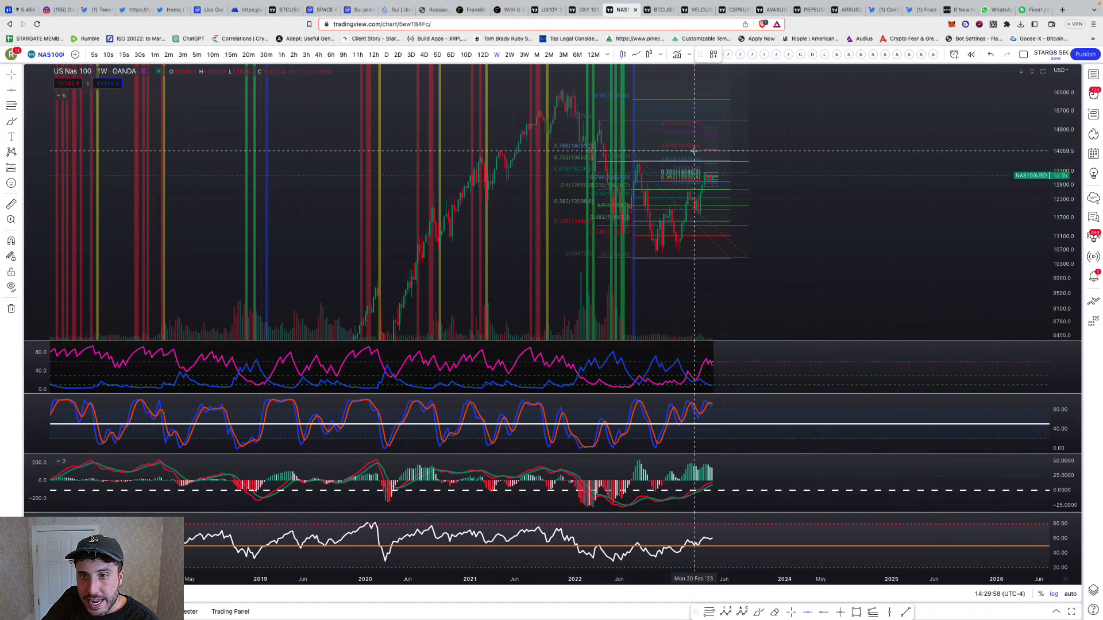
left_click(550, 149)
Step: Hide the STARGATE SIGNALS indicator on the Nasdaq chart, collapse the indicator list, and dismiss the CSPRUSD alert
left_click(60, 95)
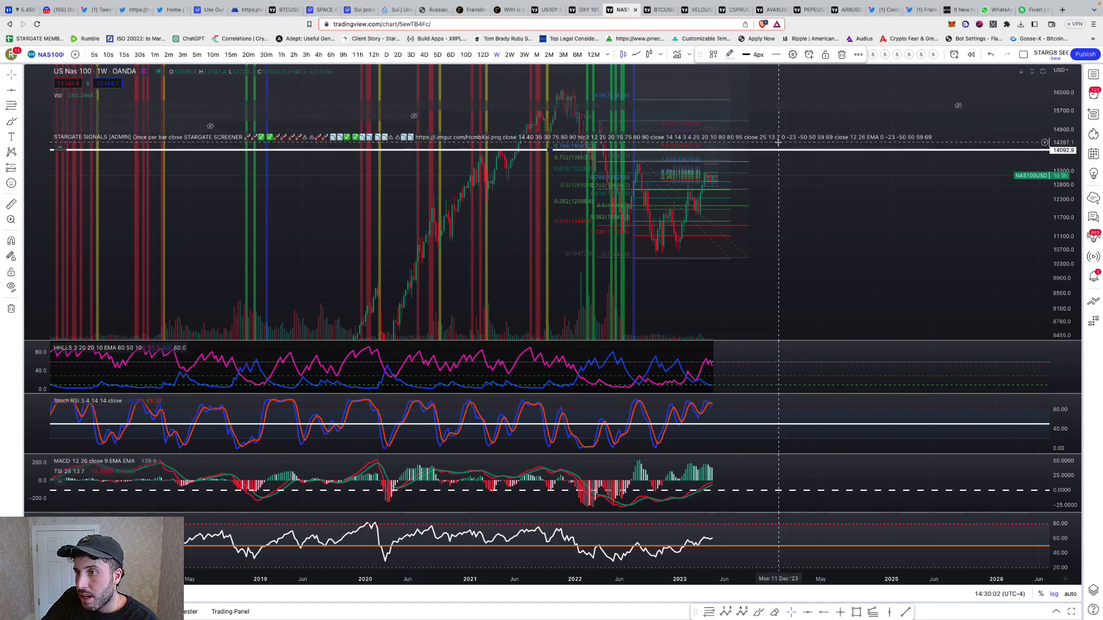
left_click(939, 137)
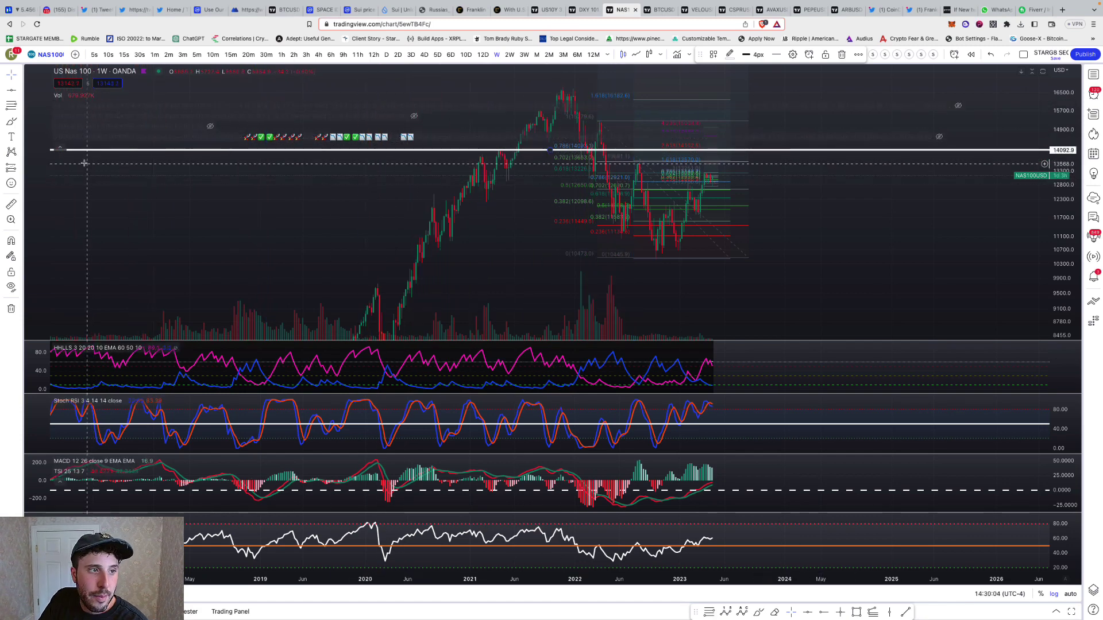
left_click(628, 292)
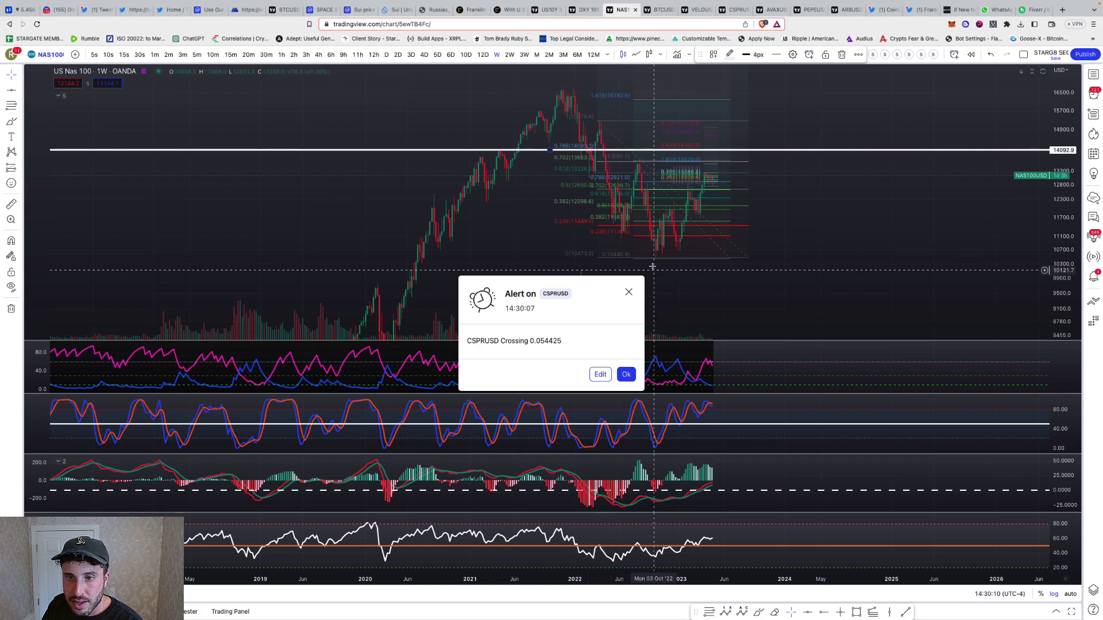
left_click(629, 292)
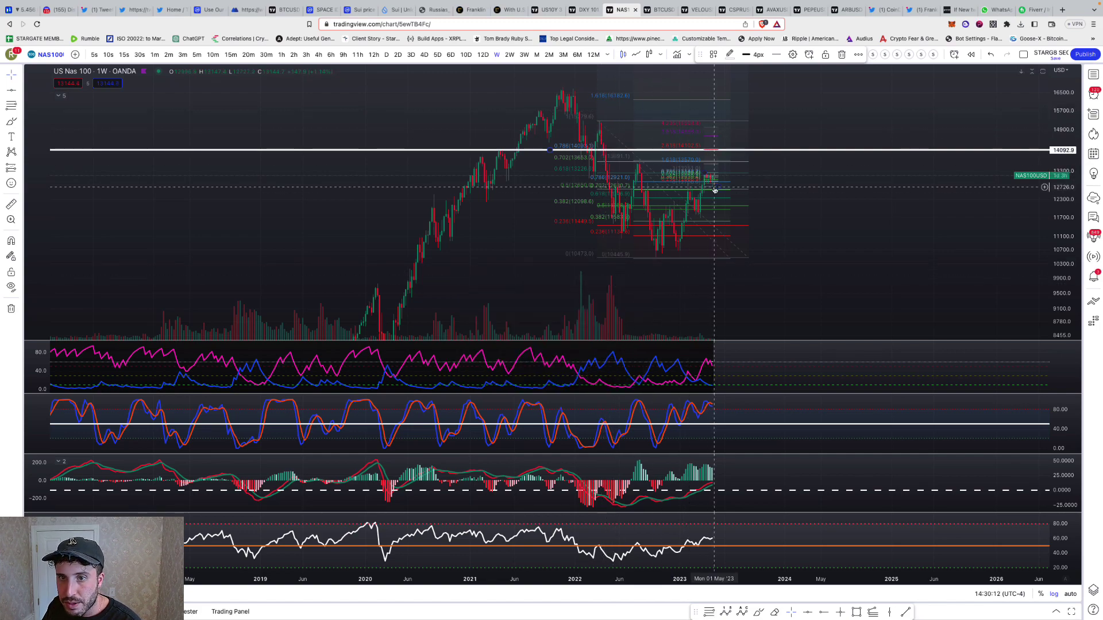
Step: Set the Nasdaq chart to the two-week timeframe and examine the price and oscillators over recent years
left_click(509, 54)
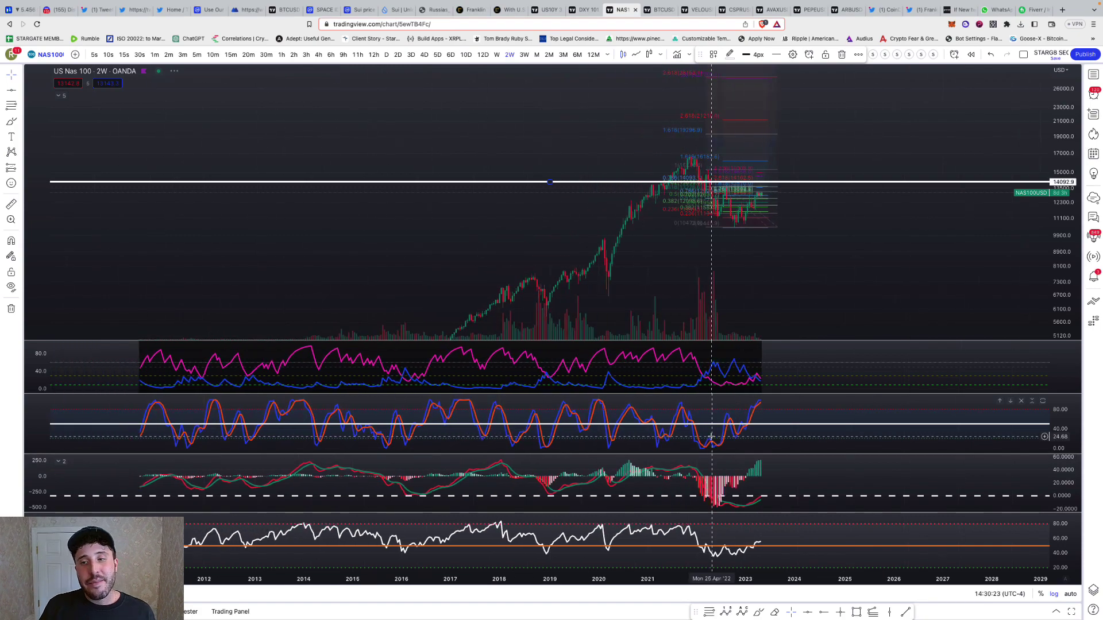
scroll(770, 300, "down", 2)
scroll(720, 285, "up", 2)
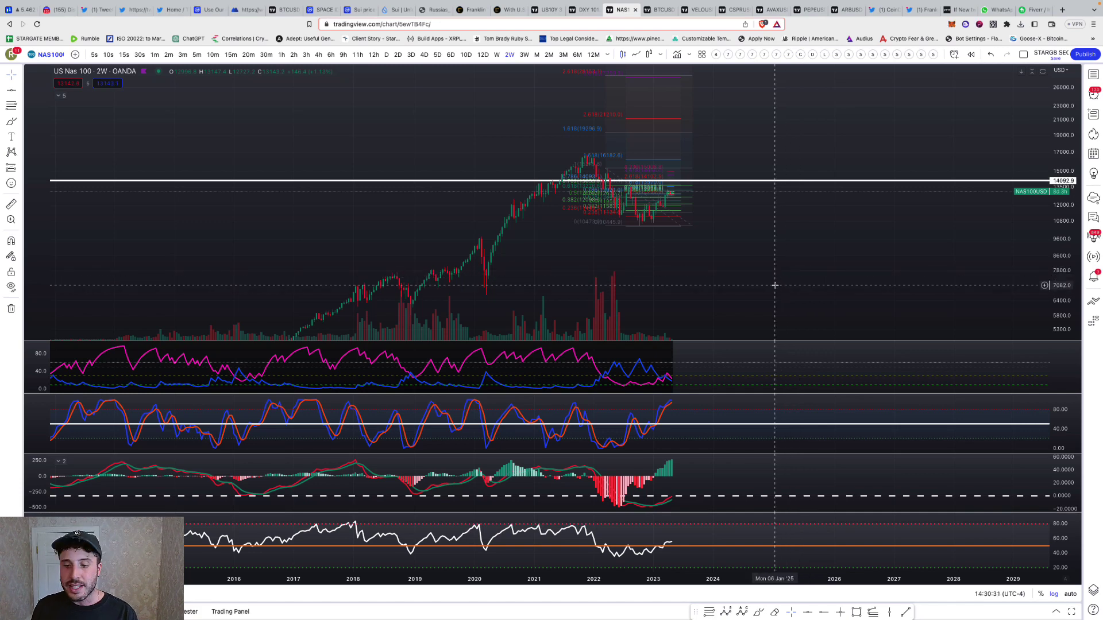
Step: Enlarge the Nasdaq chart's price scale and examine the 2018 to 2023 price action around the Fib levels and the 14092.9 line
scroll(771, 287, "left", 3)
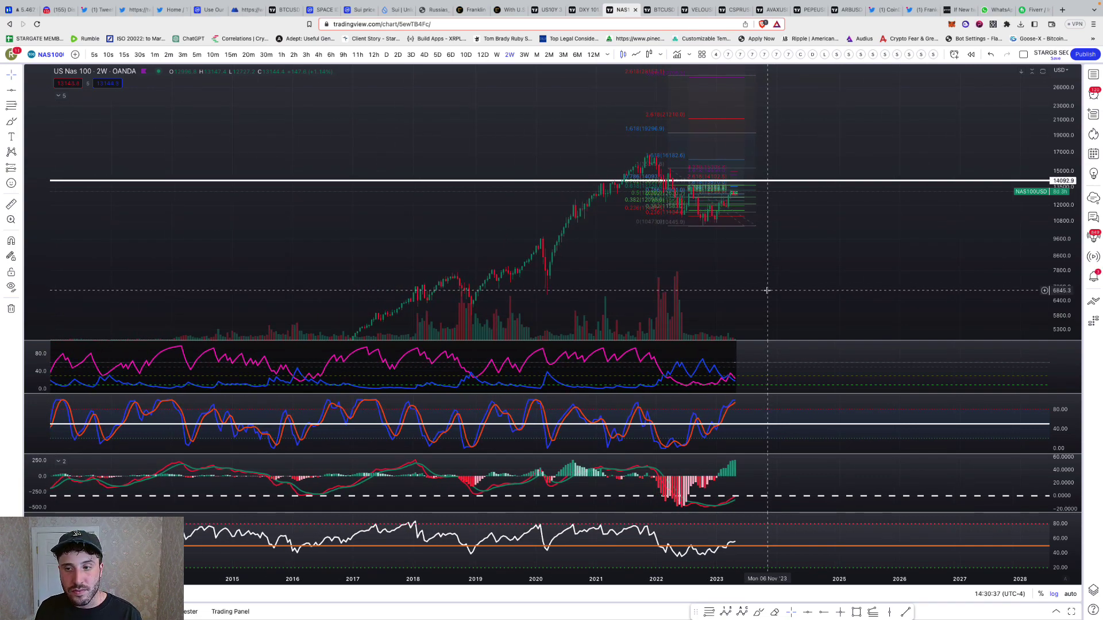
scroll(773, 290, "up", 1)
left_click_drag(1058, 287, 1061, 211)
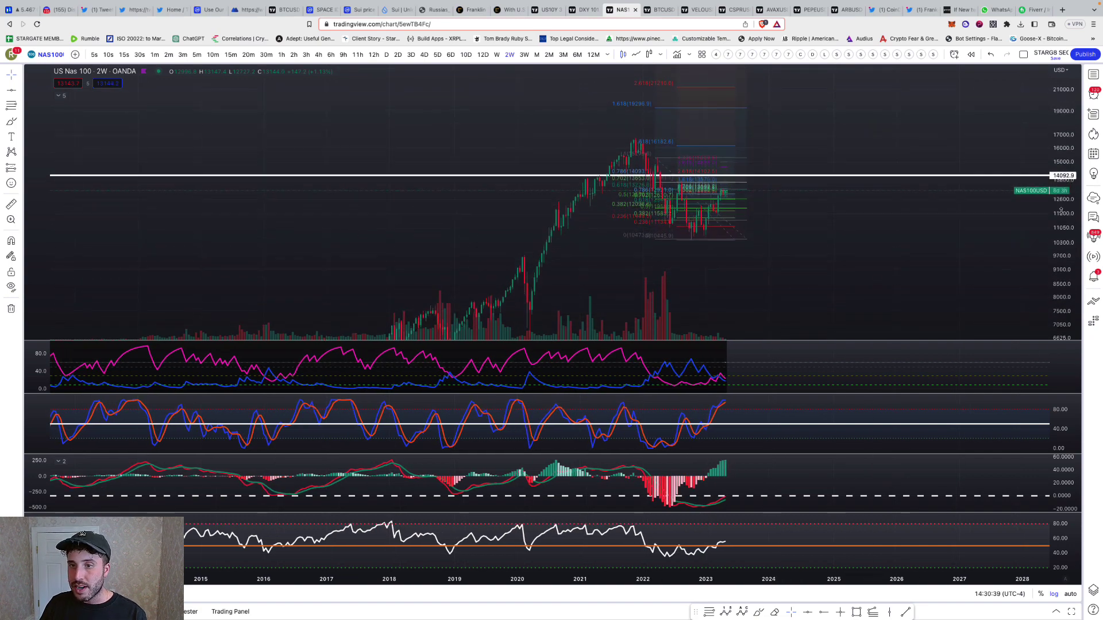
scroll(827, 272, "up", 1)
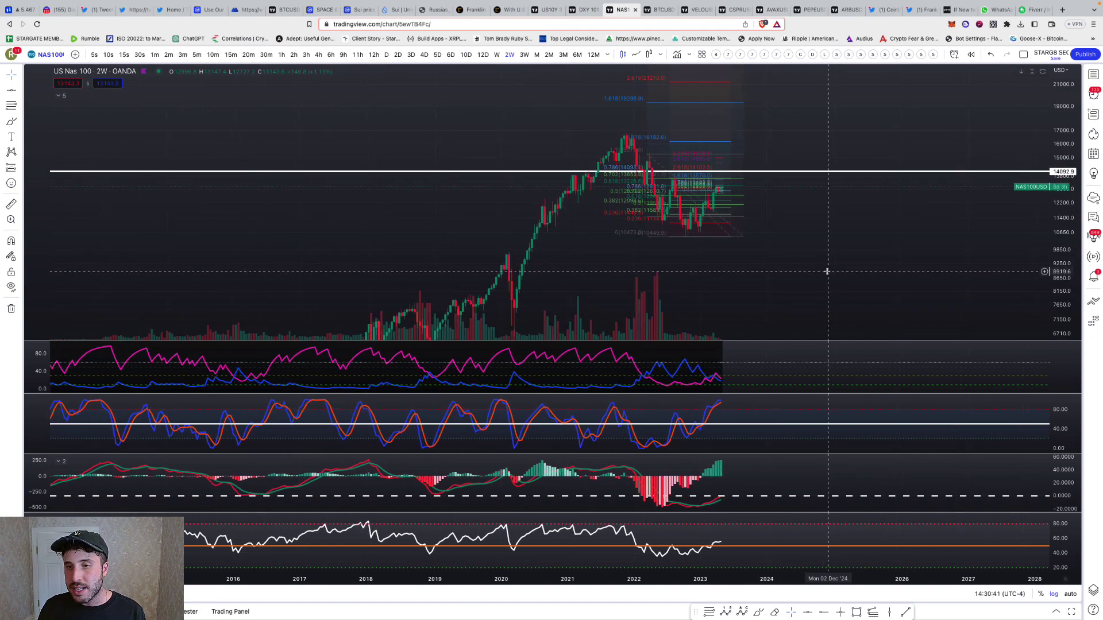
scroll(739, 270, "up", 4)
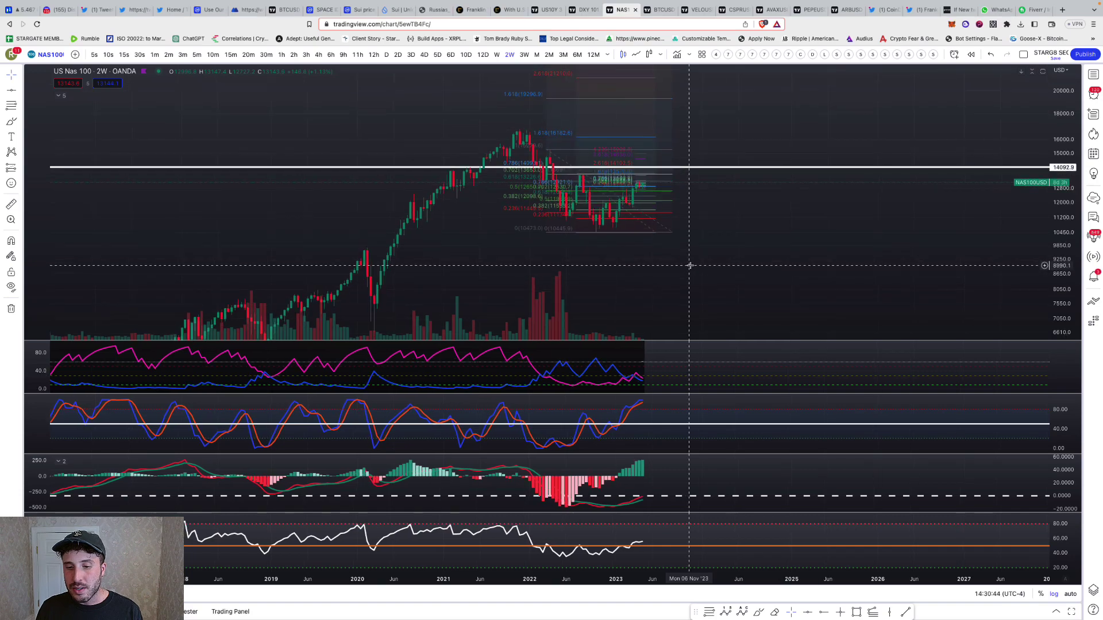
scroll(701, 268, "up", 1)
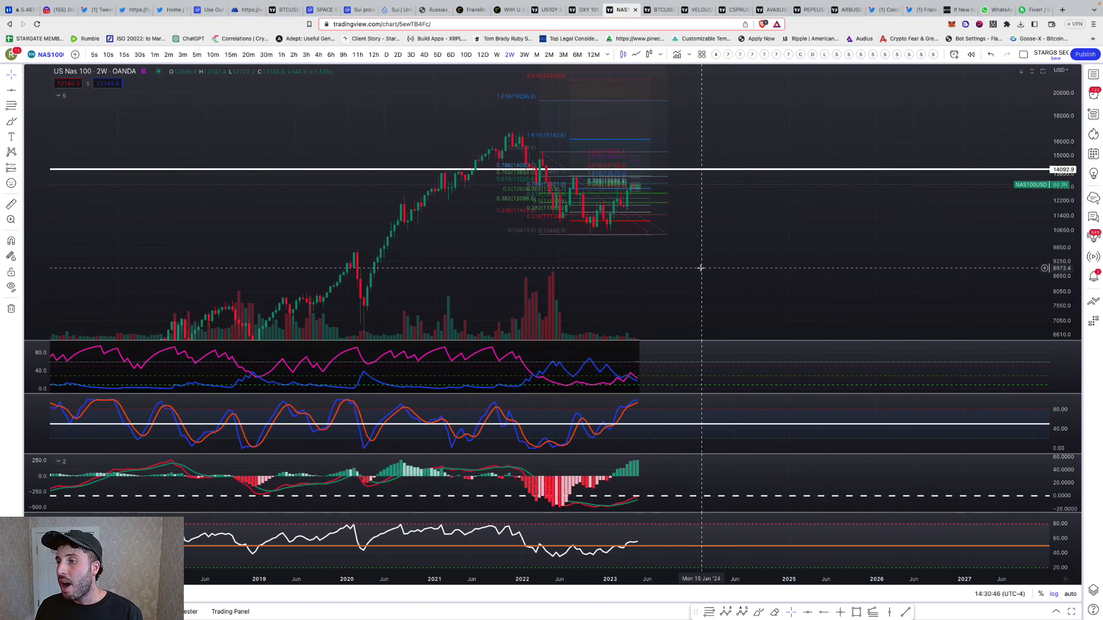
scroll(356, 205, "up", 1)
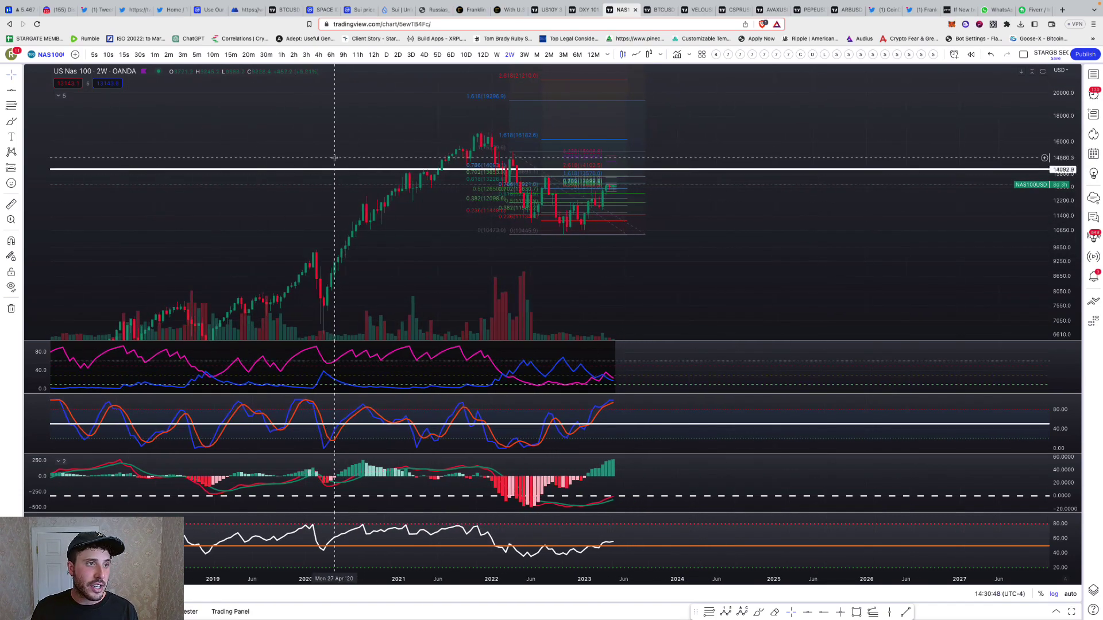
Step: Open the side-by-side Velo and Bitcoin chart and compare their falling trendlines and horizontal support levels
left_click(666, 11)
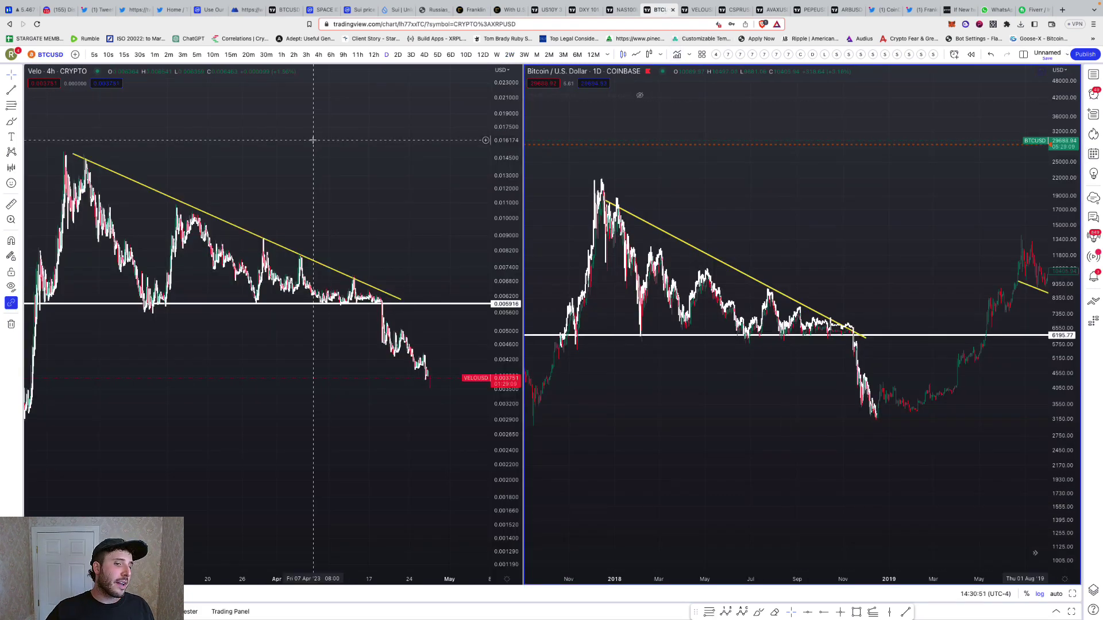
left_click_drag(312, 142, 334, 154)
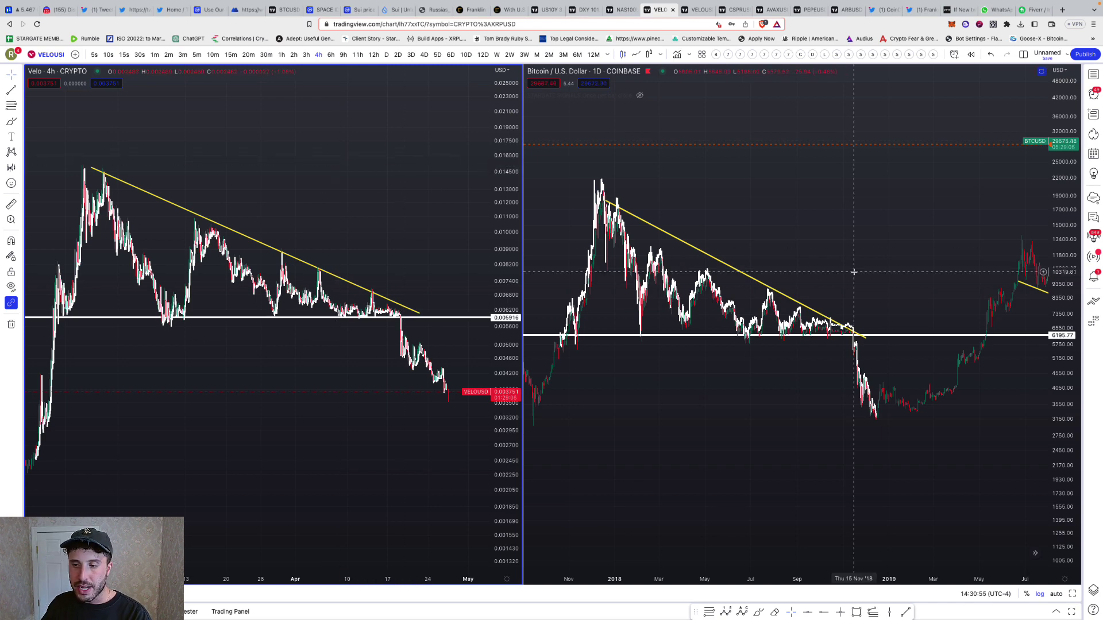
scroll(854, 272, "down", 1)
scroll(853, 271, "down", 1)
left_click_drag(849, 270, 794, 270)
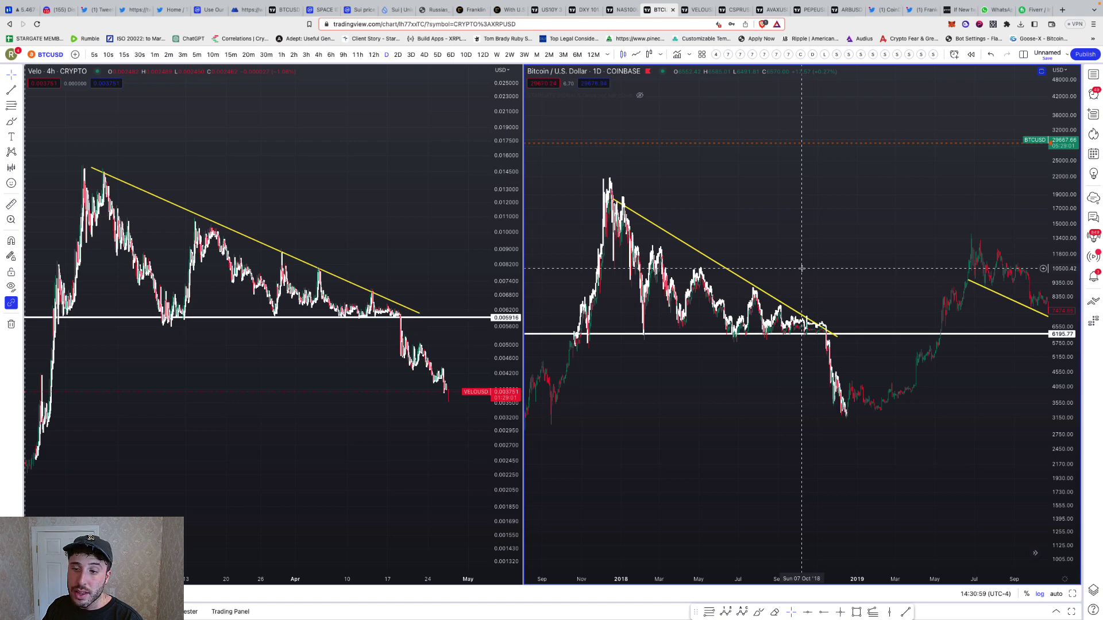
scroll(804, 270, "down", 1)
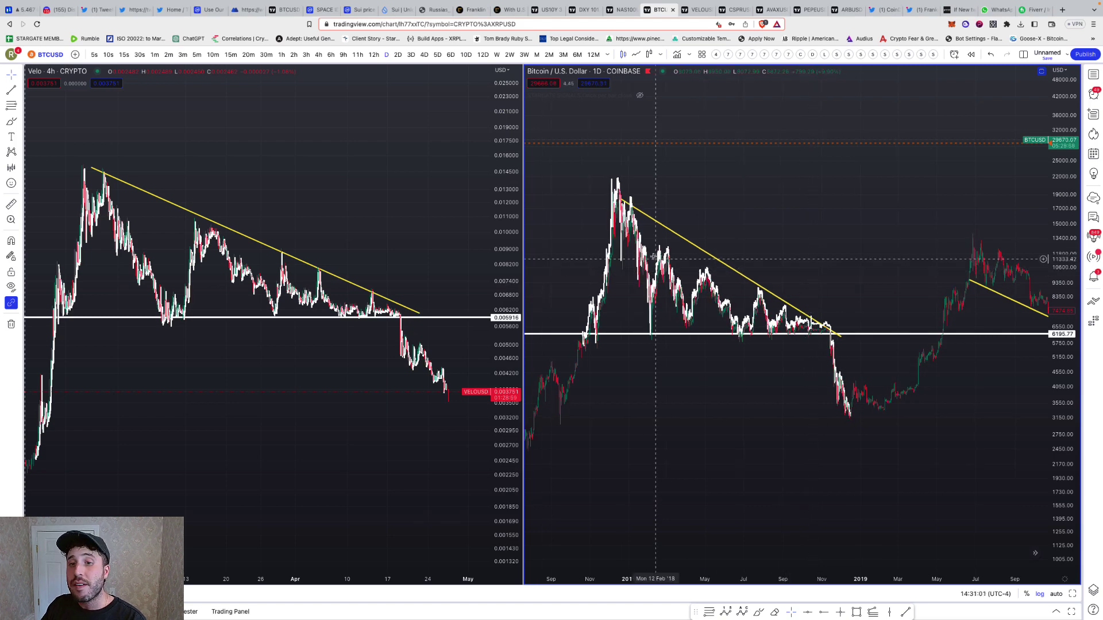
Step: Reposition the Bitcoin falling trendline from about 20180 on 13 December 2017 to about 6111 on 3 December 2018, and dismiss the DXY alert
left_click_drag(632, 211, 618, 186)
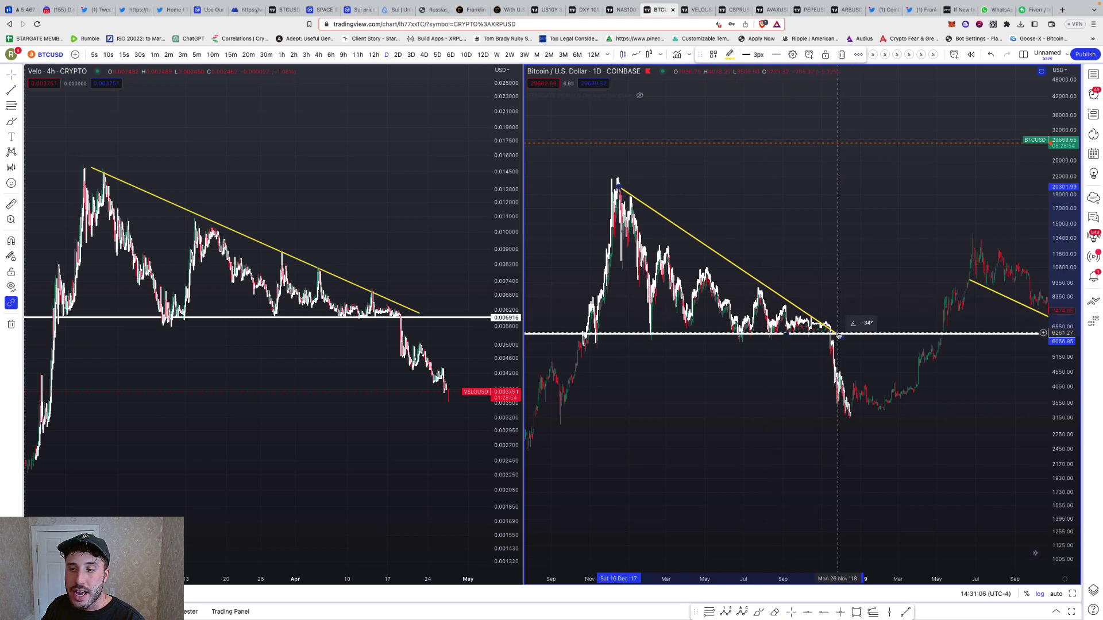
left_click_drag(832, 333, 841, 335)
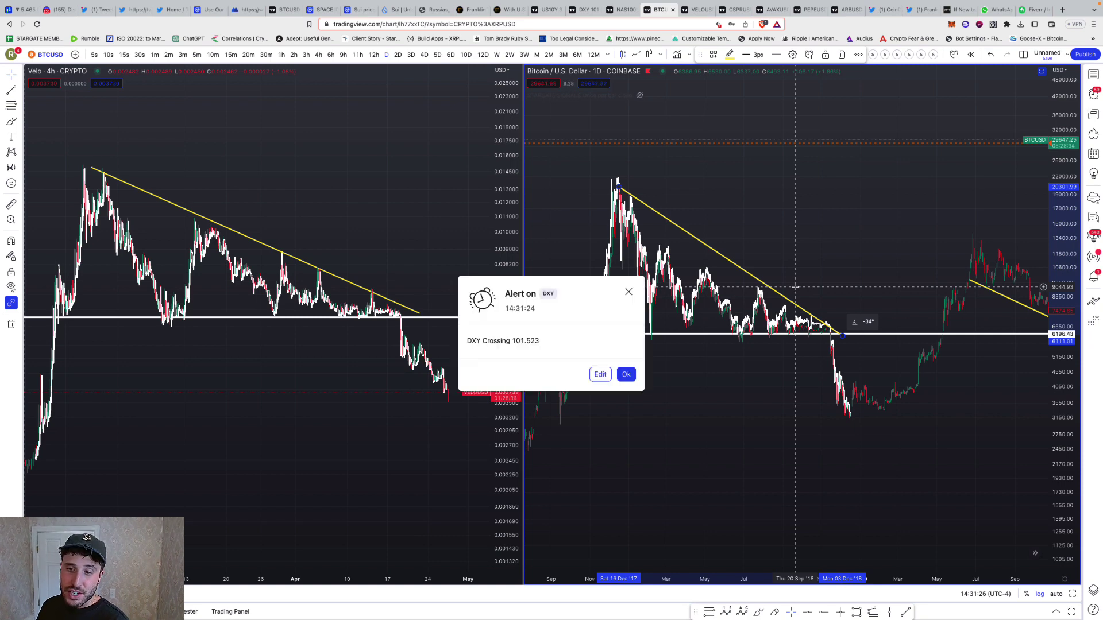
left_click(628, 294)
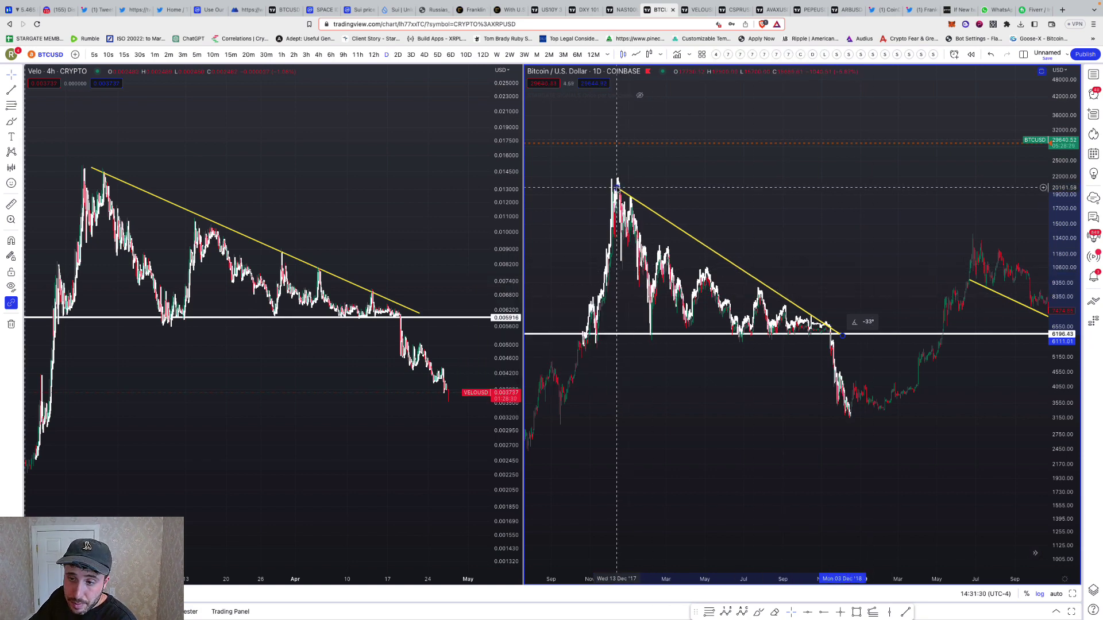
Step: Compare Bitcoin's 2017 to 2018 run-up and breakdown with Velo's 2023 pattern, including the price action before each rally
scroll(853, 219, "down", 1)
scroll(856, 218, "down", 2)
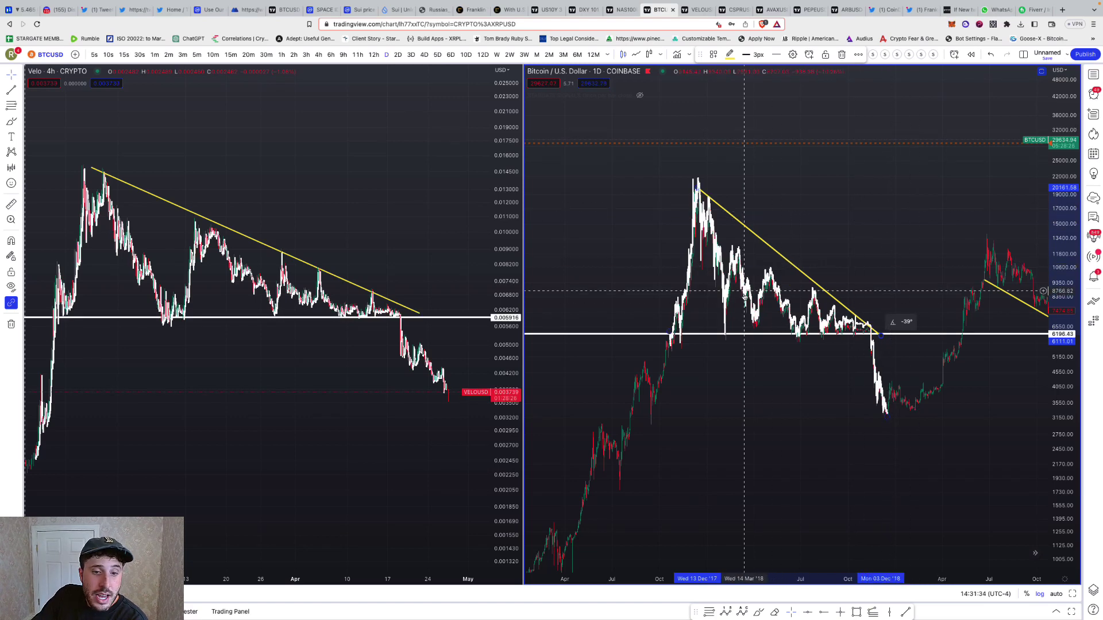
scroll(806, 296, "up", 3)
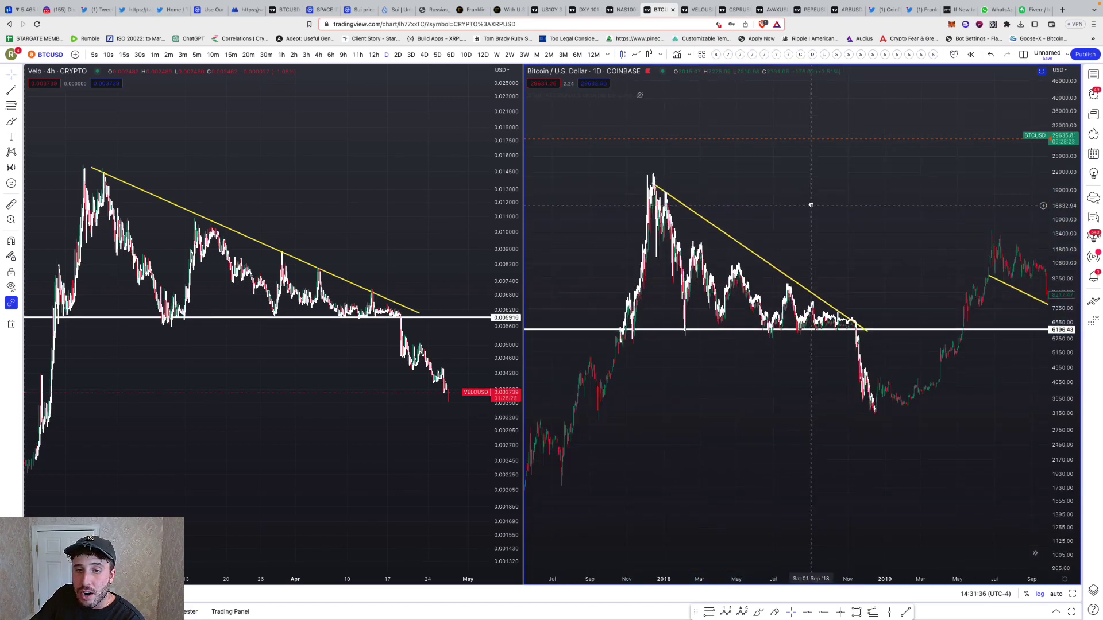
scroll(470, 204, "down", 3)
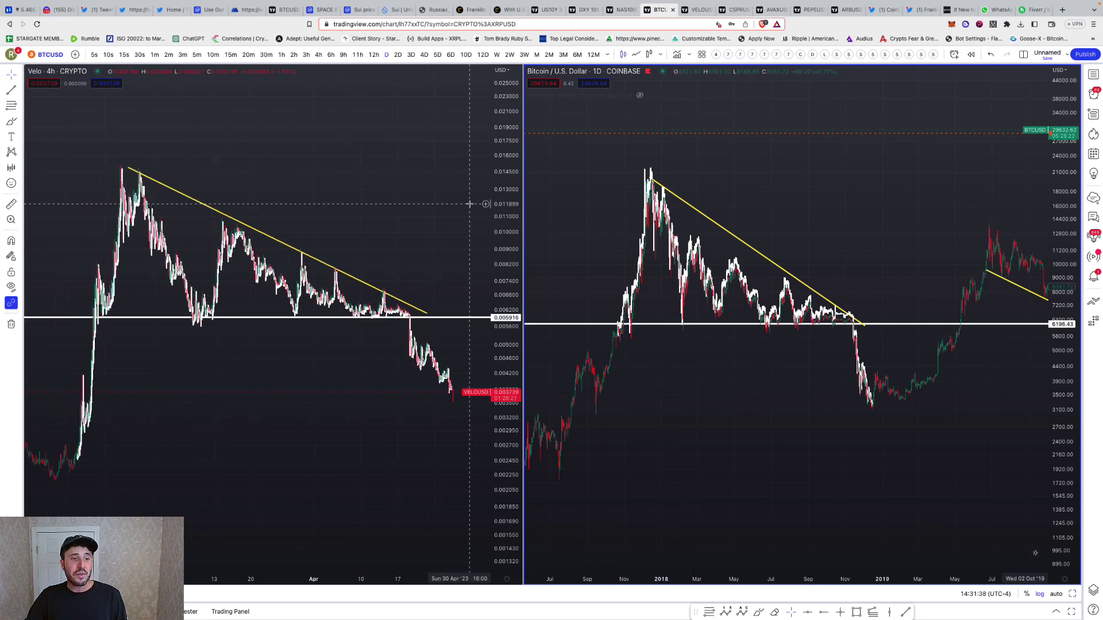
scroll(470, 204, "down", 4)
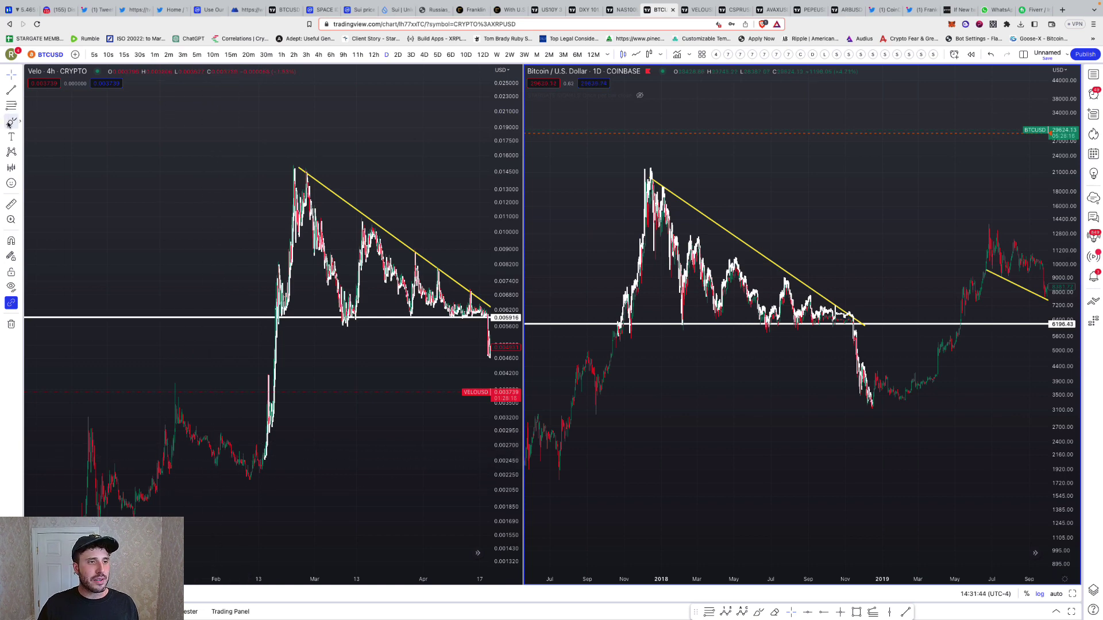
scroll(263, 476, "down", 1)
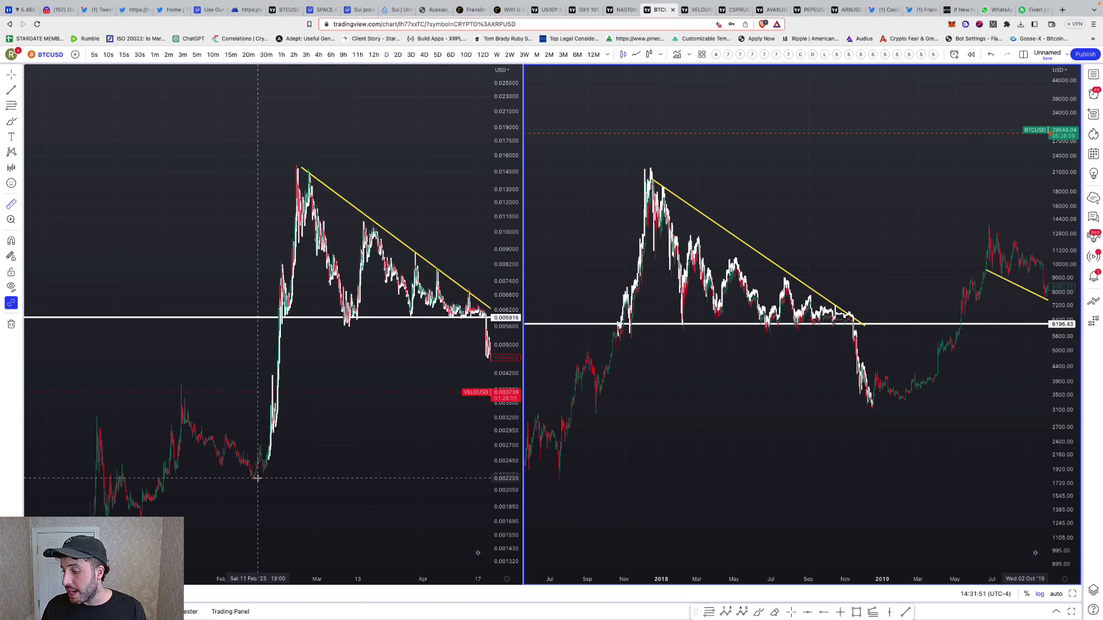
Step: Measure Velo's February 2023 rally from about 0.0023 on the 9th to about 0.0152 on the 25th, and dismiss the DXY alert
left_click(254, 408)
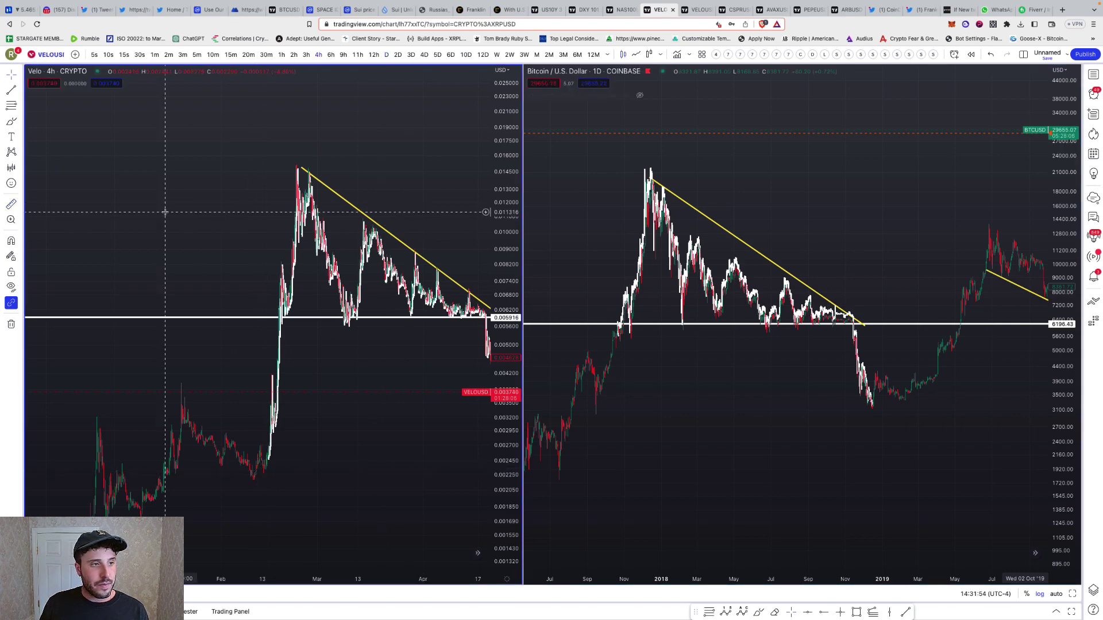
left_click(259, 463, "shift")
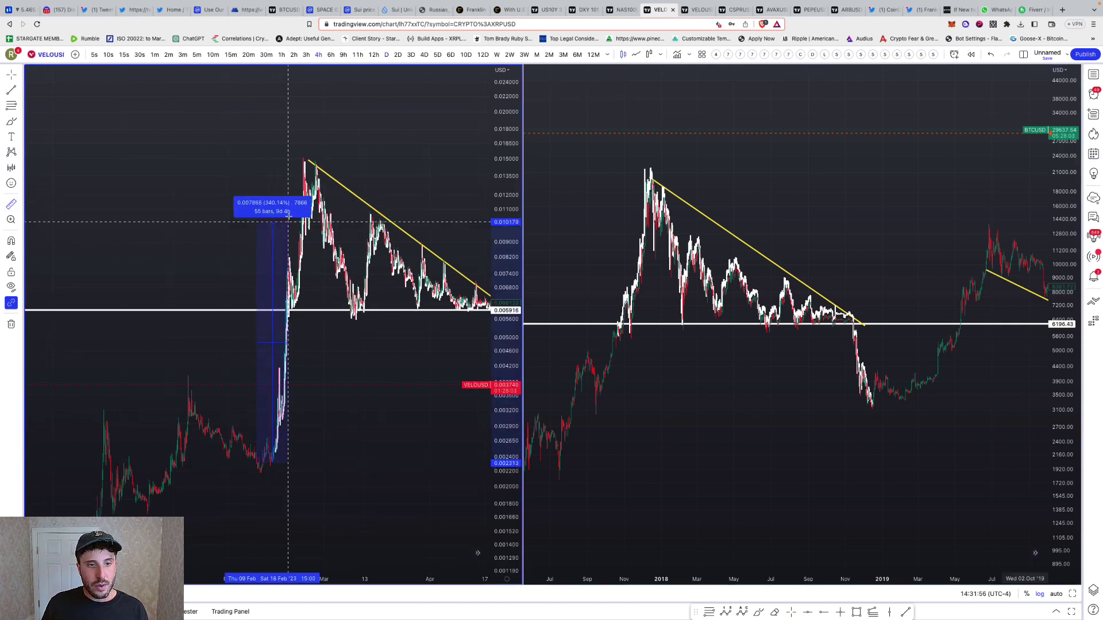
left_click(313, 157)
scroll(308, 150, "up", 2)
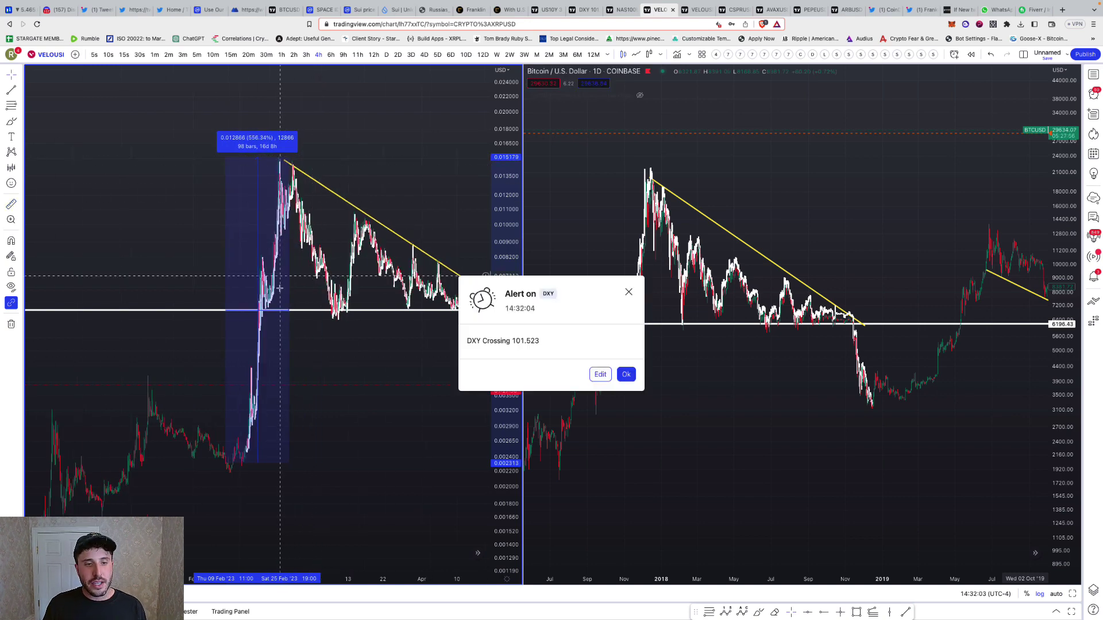
left_click(625, 374)
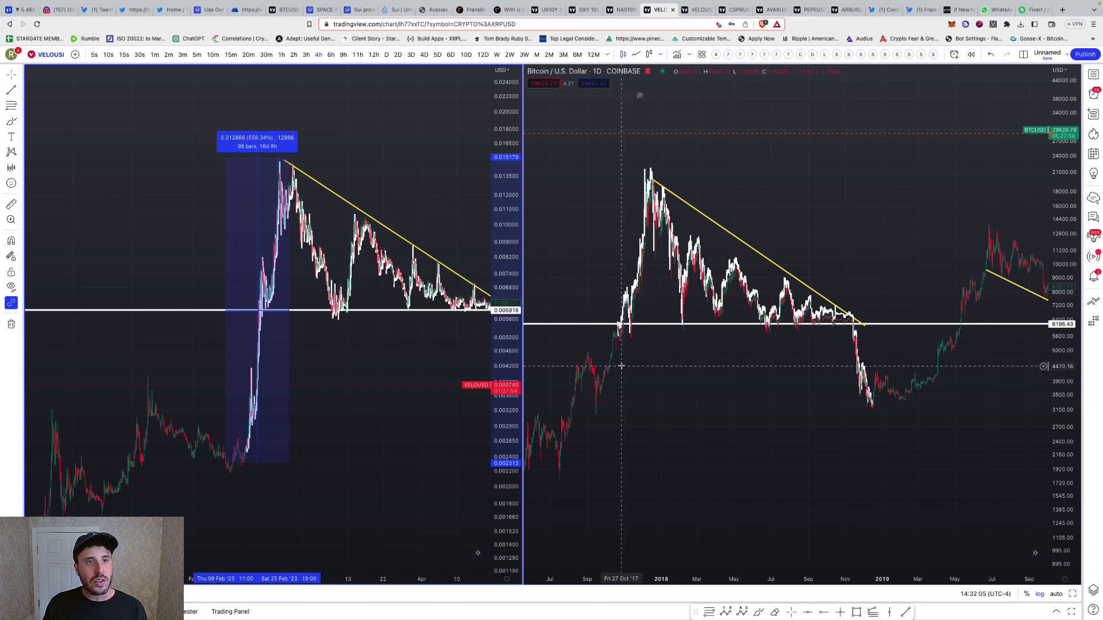
Step: Set the Velo chart to the 12-hour timeframe and show the STARGATE SIGNALS indicator over the 2023 price action
left_click(372, 55)
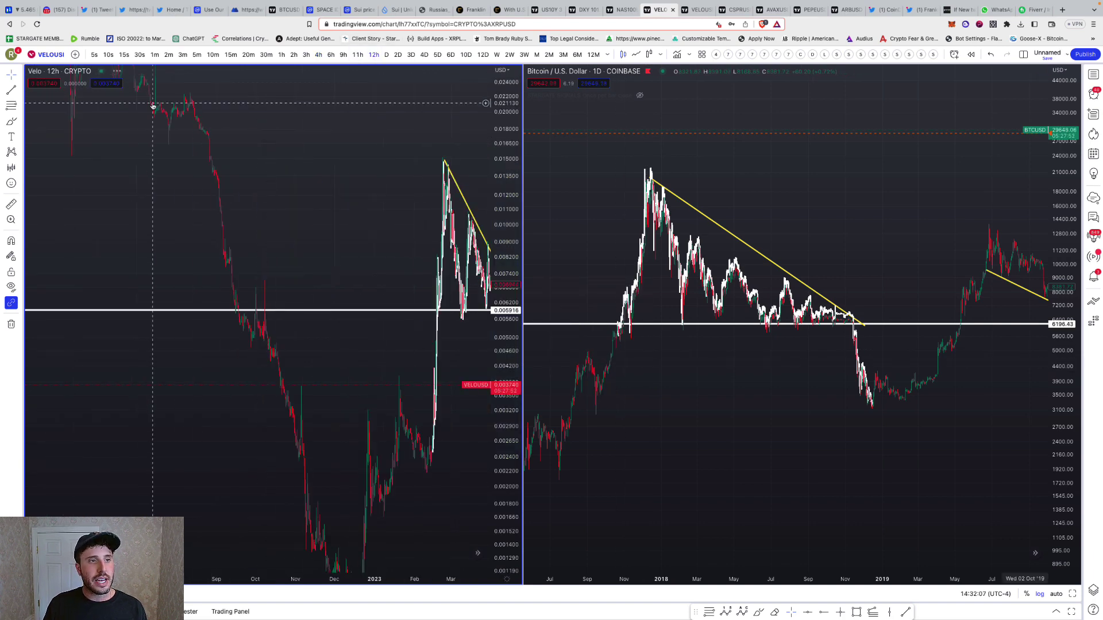
right_click(121, 111)
left_click(154, 161)
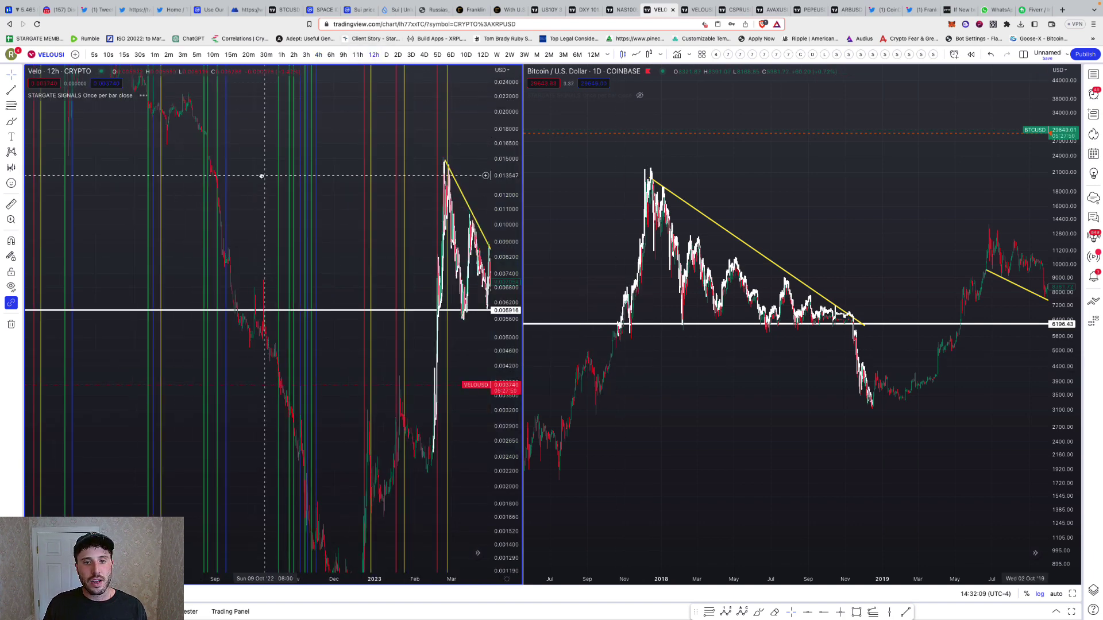
scroll(180, 181, "up", 5)
scroll(180, 181, "up", 2)
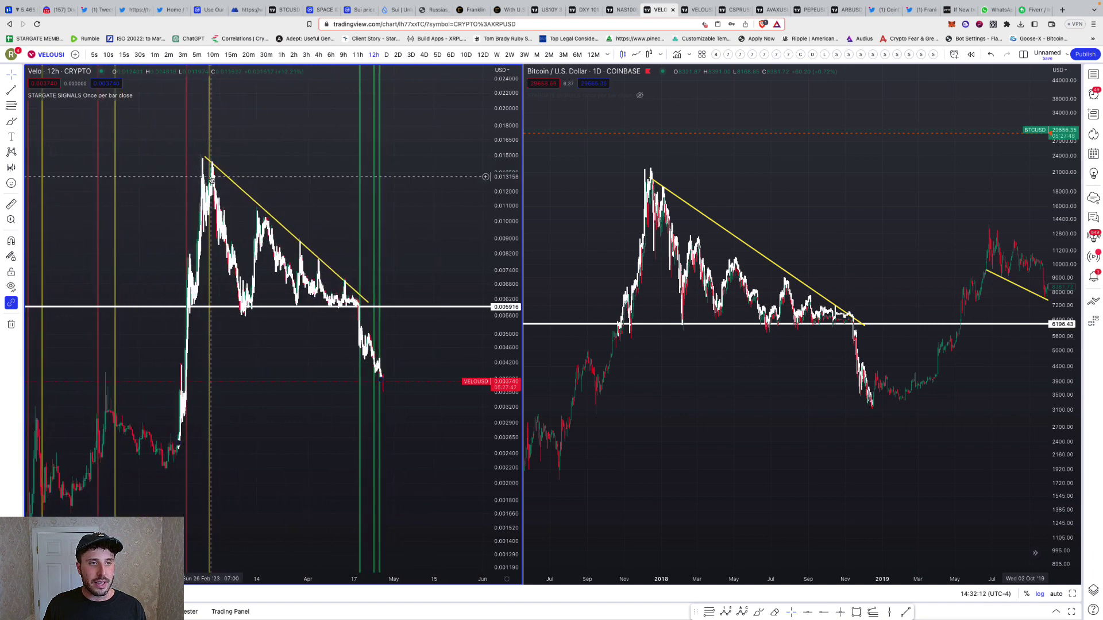
Step: Check the Velo signal lines on the 11-hour and 9-hour timeframes
left_click(358, 55)
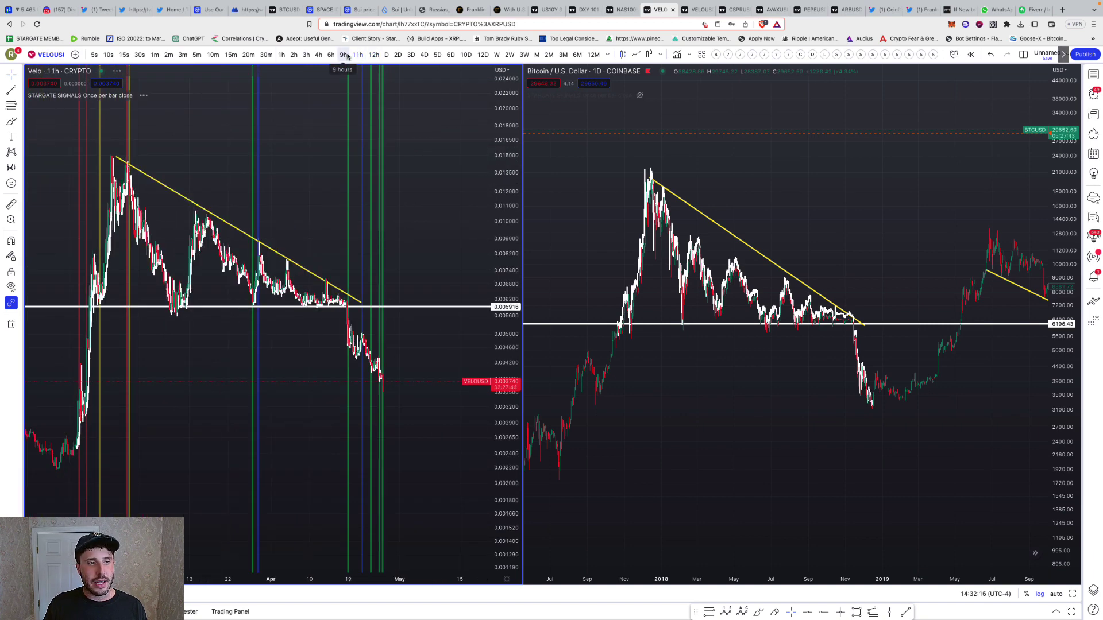
left_click(343, 55)
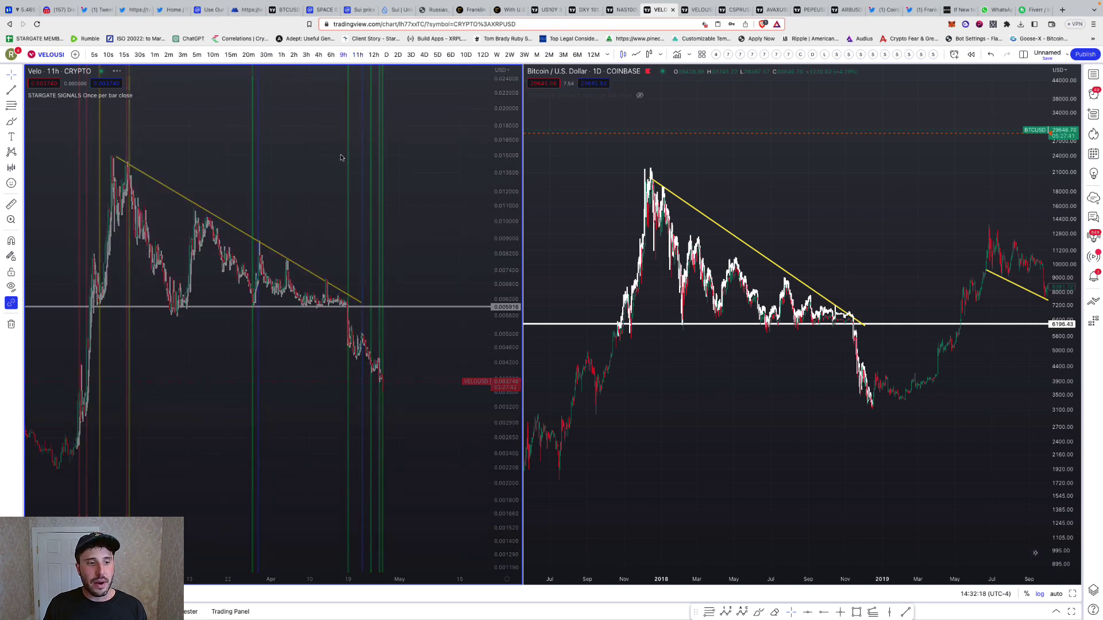
scroll(340, 155, "down", 2)
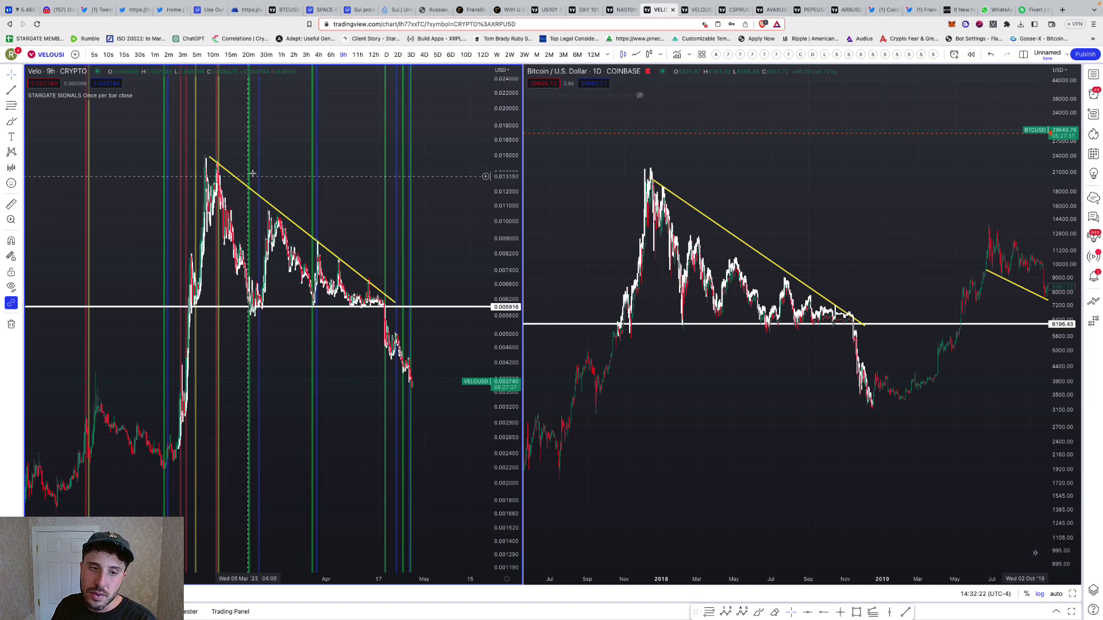
Step: Return the Velo chart to the 12-hour timeframe and start a measurement at the yellow signal near the February 2023 peak, at about 0.0133
left_click(372, 54)
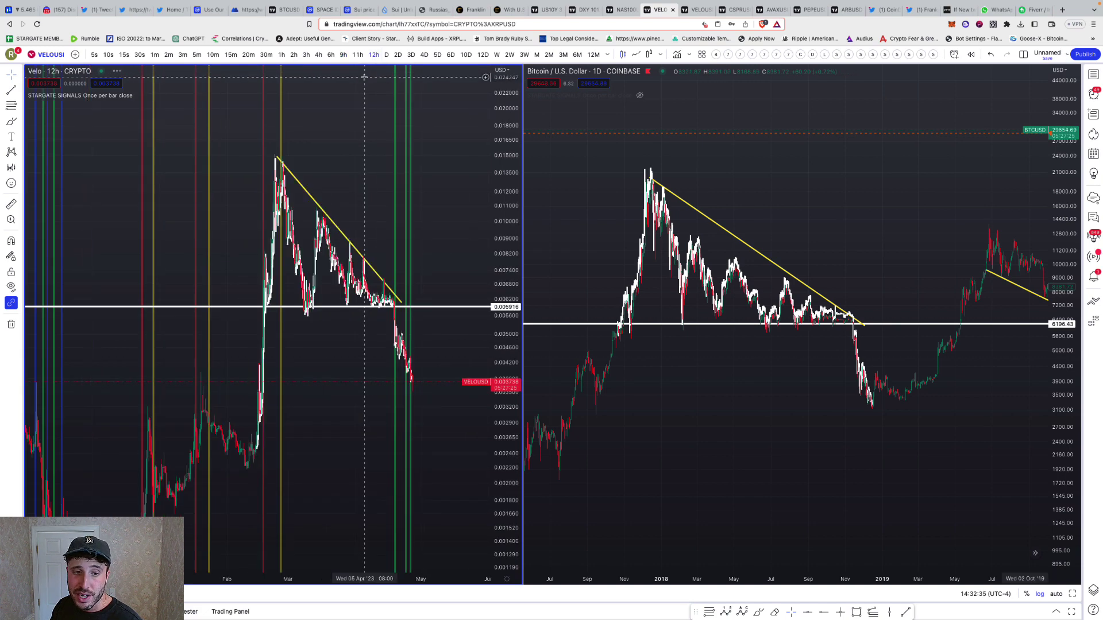
scroll(364, 77, "right", 2)
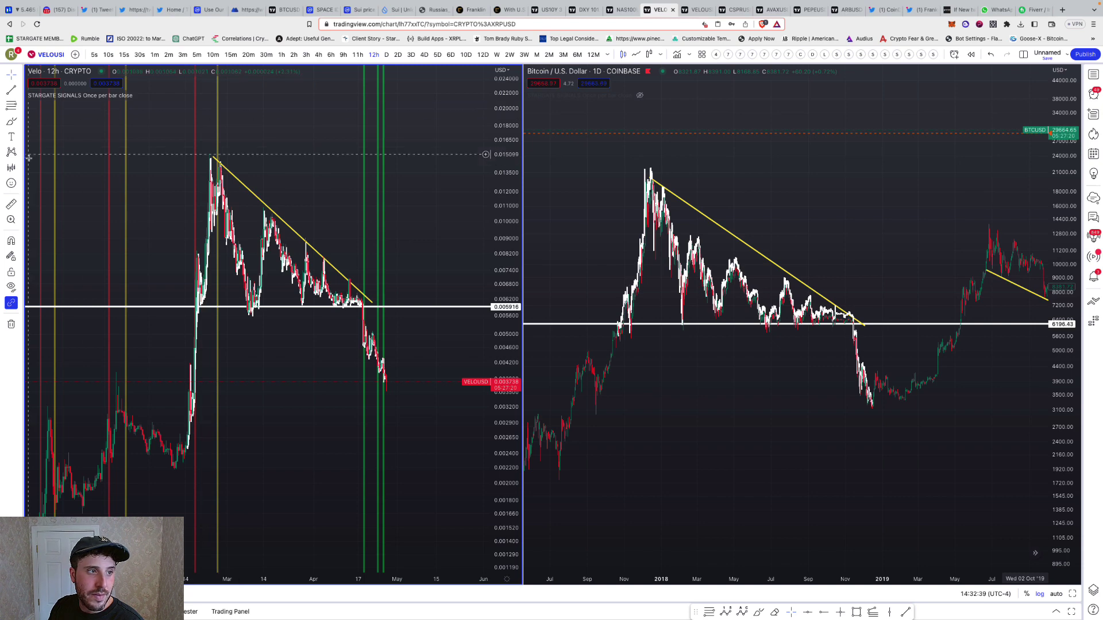
key("shift")
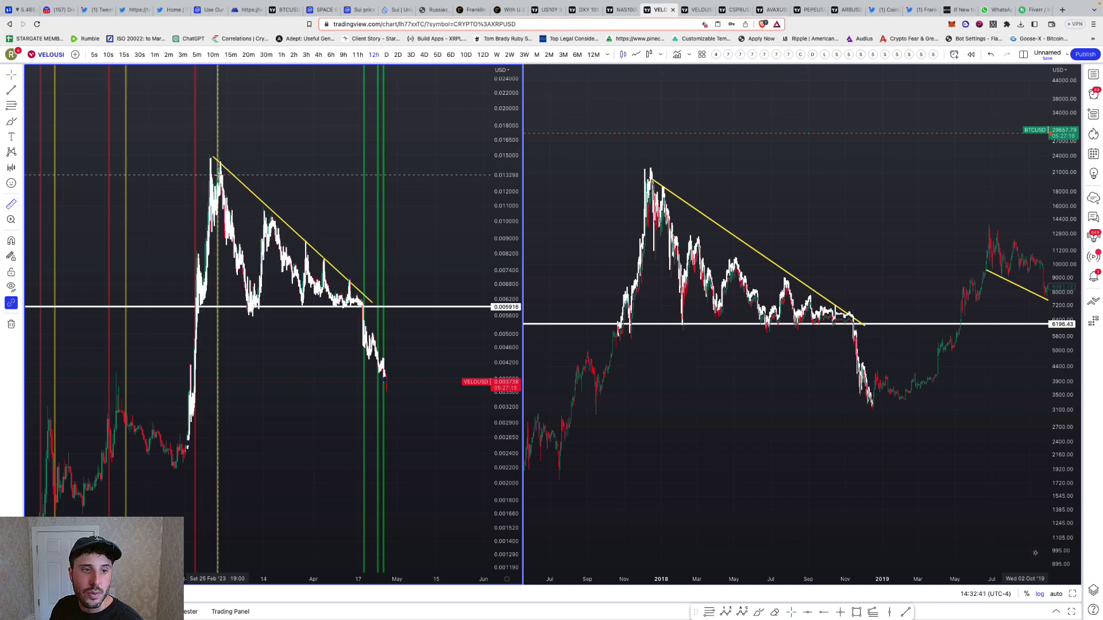
left_click(218, 174)
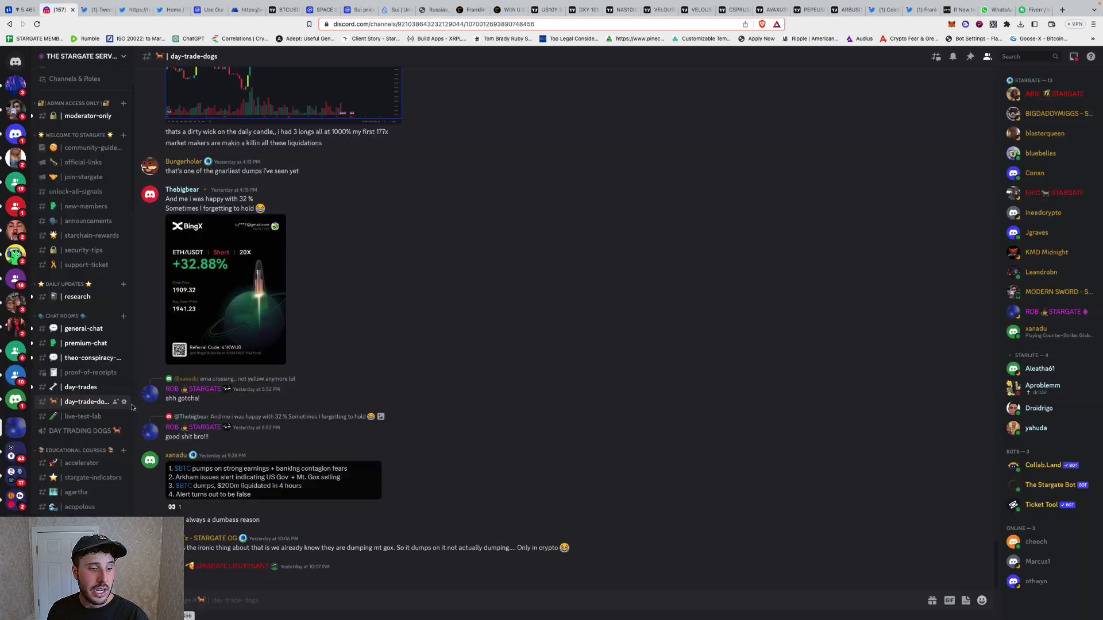
Step: Open the velo-signals channel on the STARGATE Discord server to check the latest Velo alerts
left_click(60, 10)
scroll(129, 405, "down", 10)
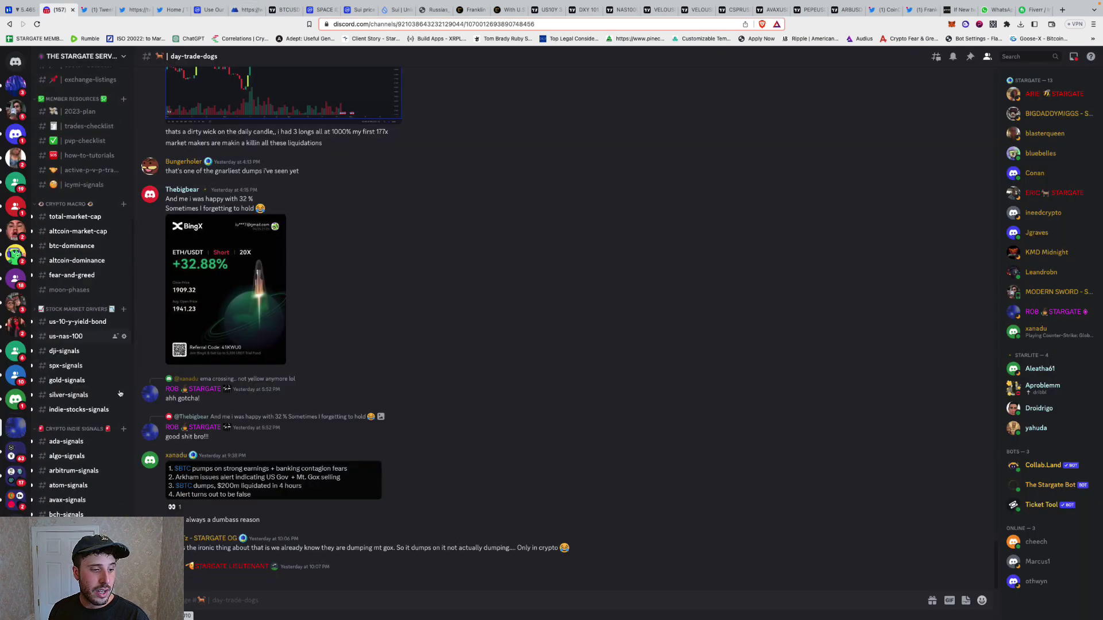
scroll(120, 392, "down", 4)
scroll(64, 420, "down", 2)
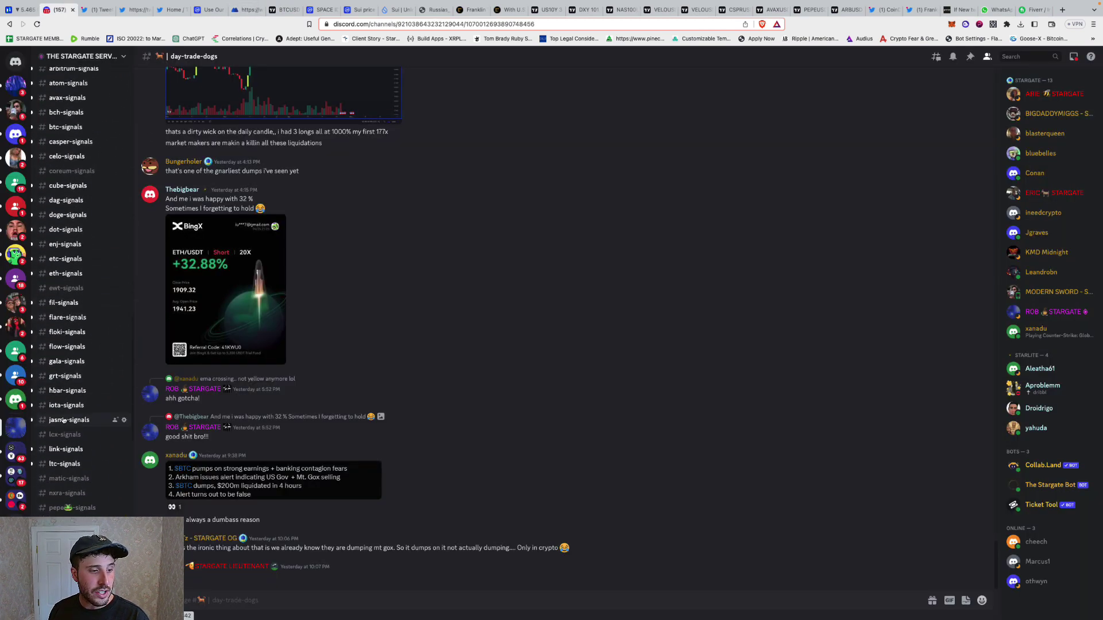
scroll(71, 452, "down", 2)
scroll(75, 438, "down", 1)
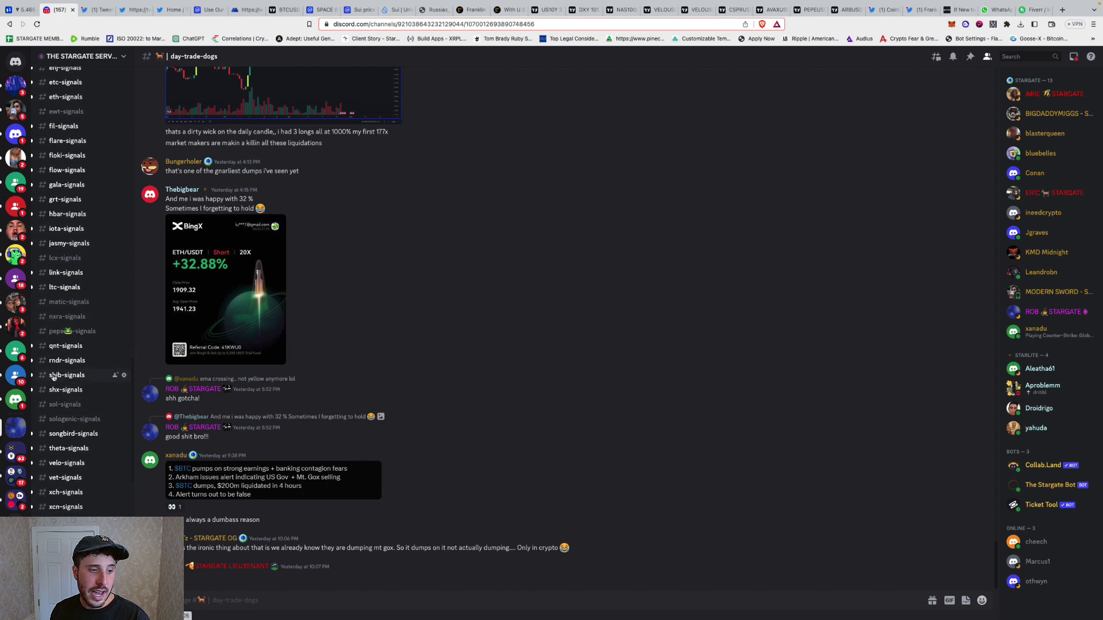
scroll(84, 349, "down", 2)
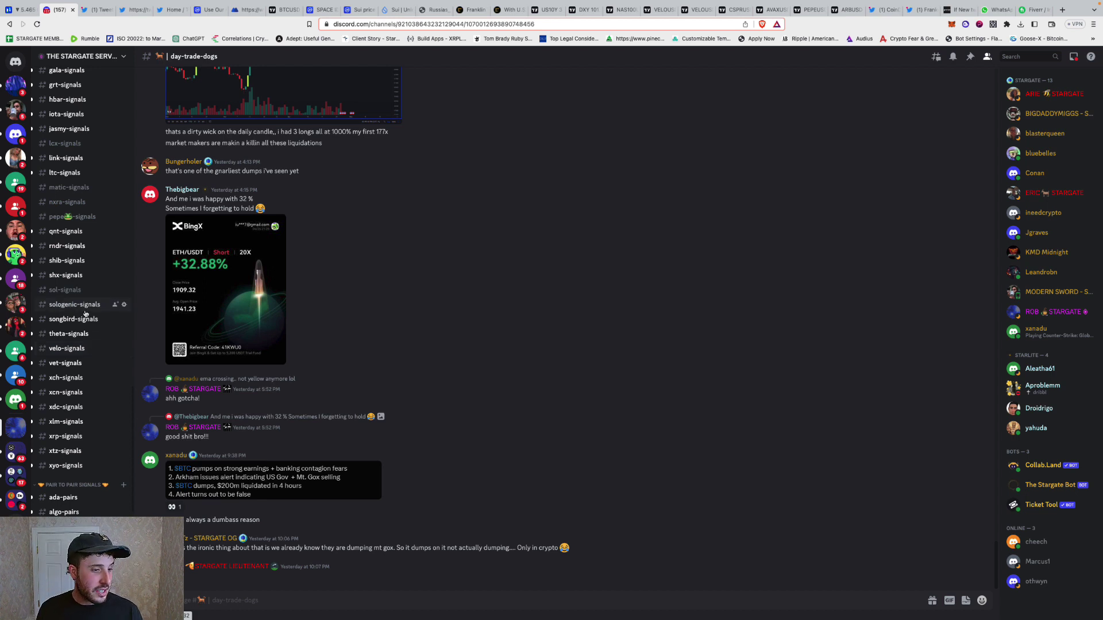
left_click(66, 347)
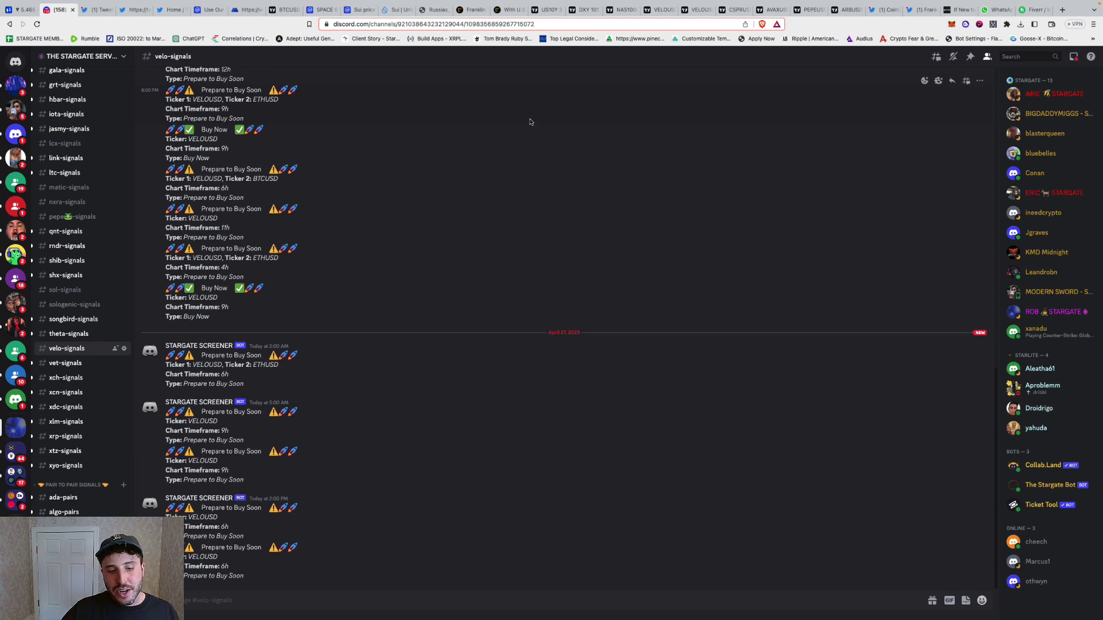
Step: Switch back to the TradingView split chart of Velo and Bitcoin, and dismiss the DXY alert
left_click(584, 9)
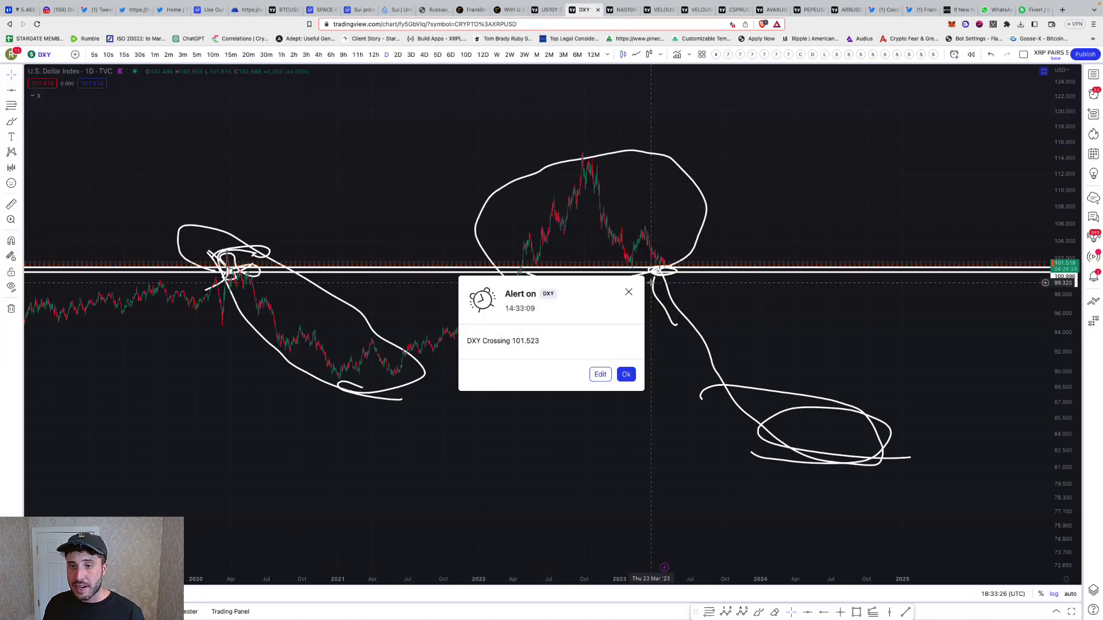
left_click(546, 10)
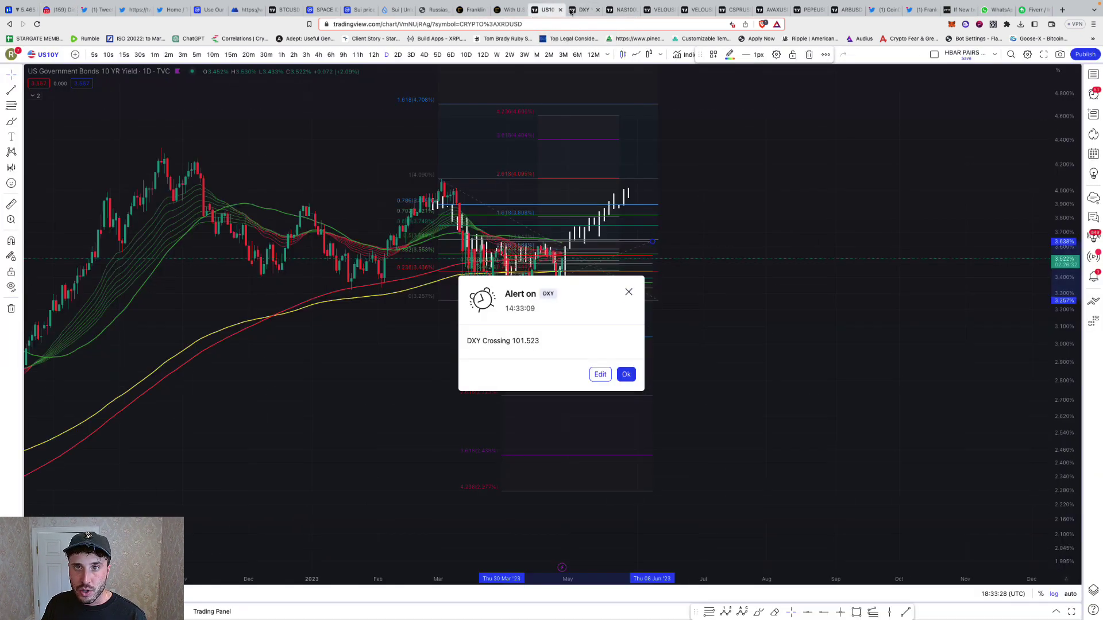
left_click(618, 12)
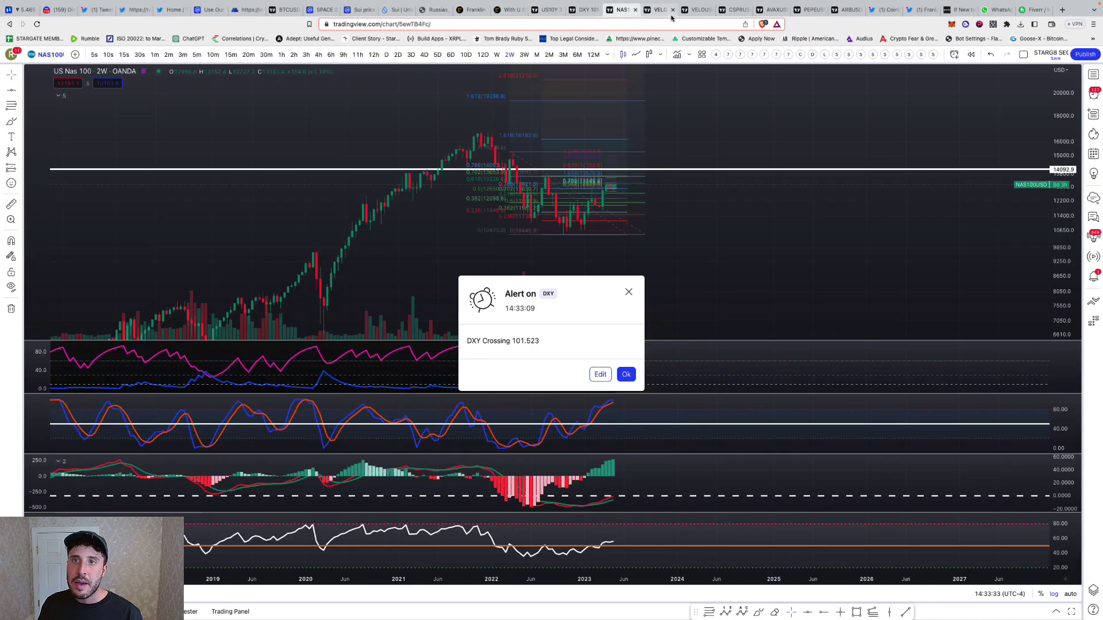
left_click(659, 12)
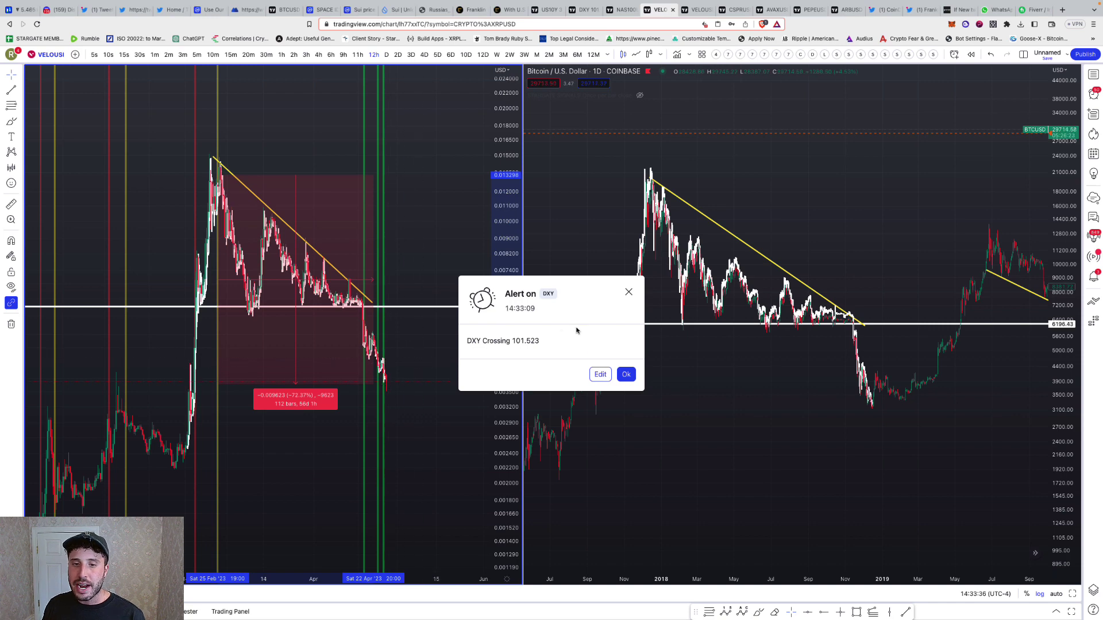
left_click(628, 292)
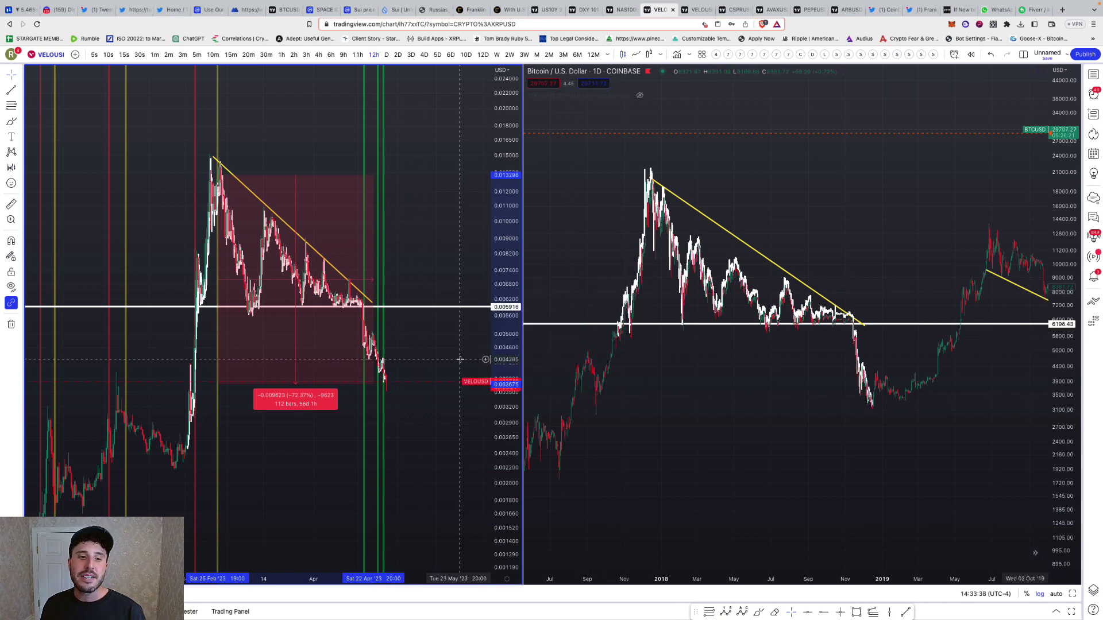
Step: Hide all drawings and examine Velo's signal lines against the bare price action from February to April 2023
scroll(151, 300, "up", 2)
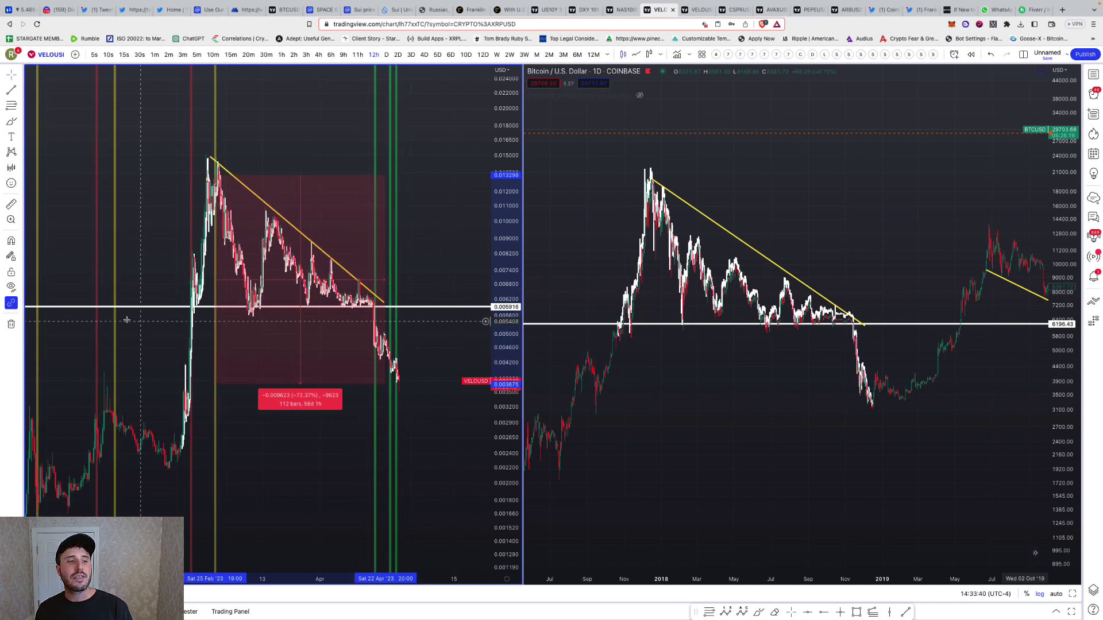
left_click(12, 287)
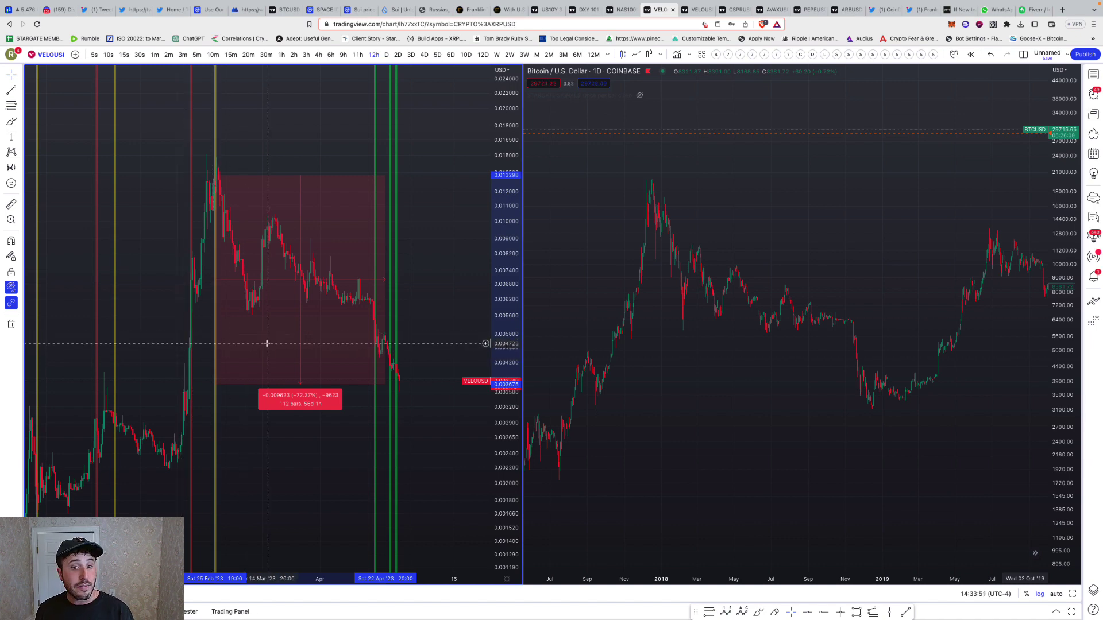
scroll(279, 343, "up", 2)
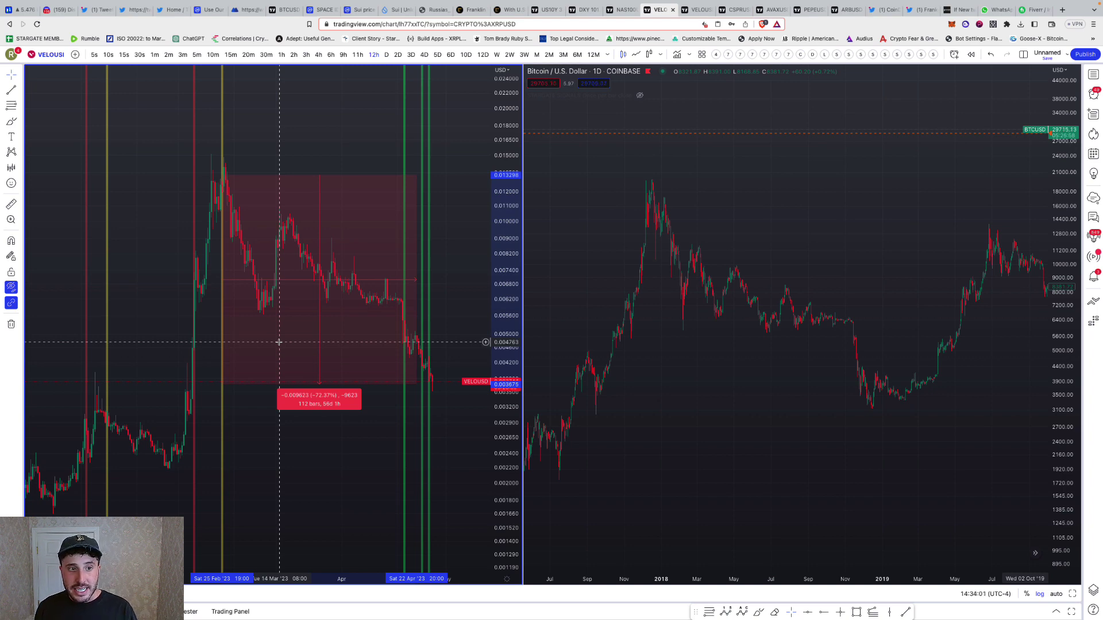
scroll(253, 324, "up", 5)
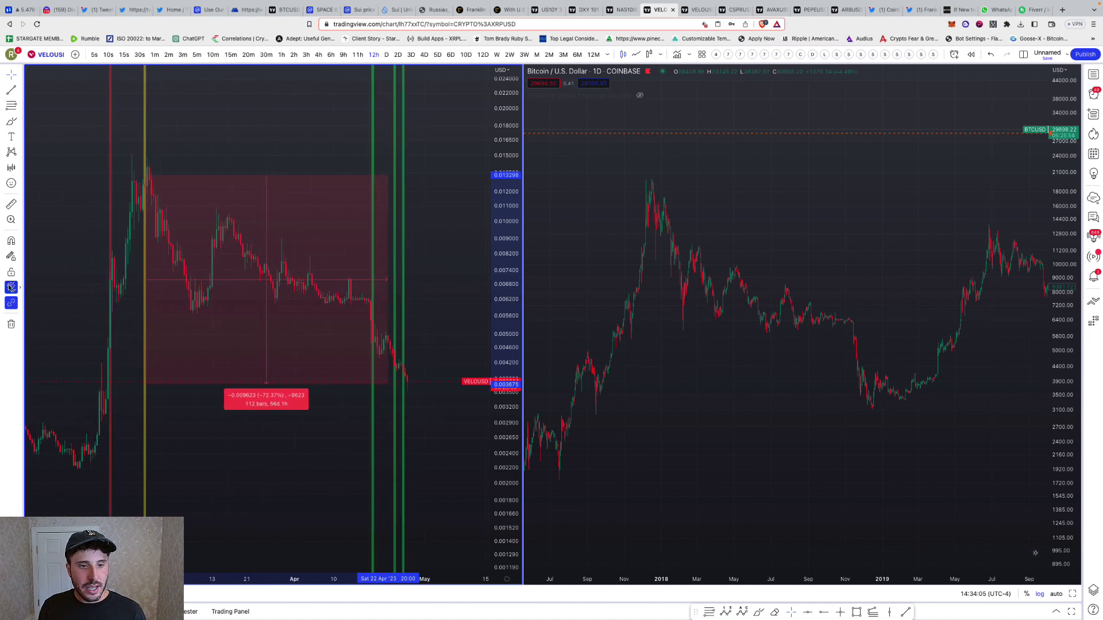
Step: Show the drawings again on both charts and hide the STARGATE SIGNALS indicator on the Velo chart
key("ctrl+alt+h")
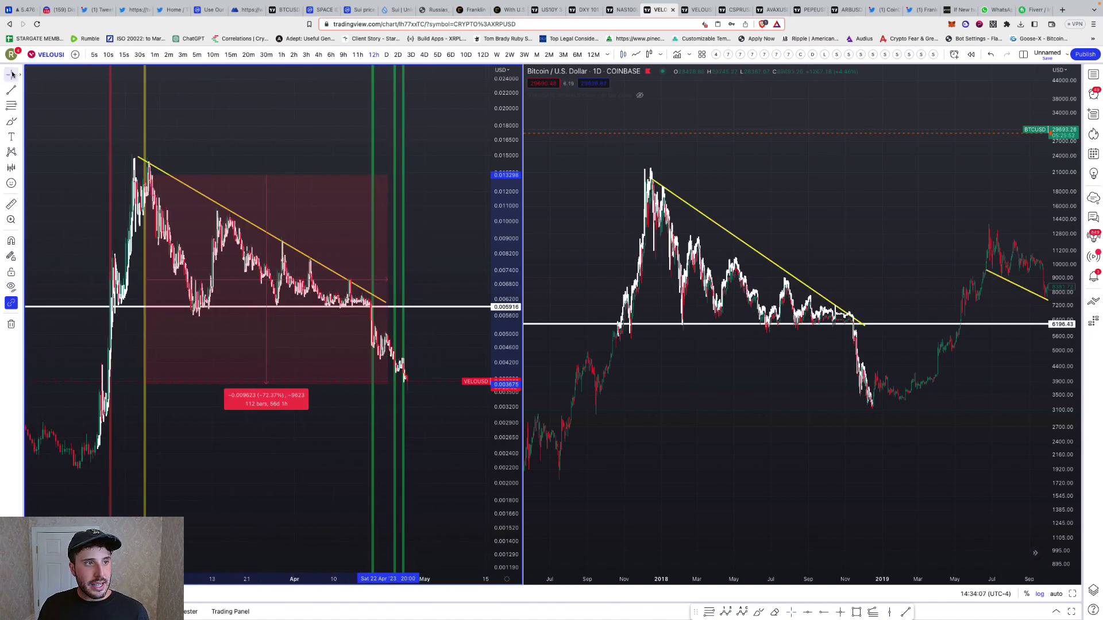
left_click(34, 85)
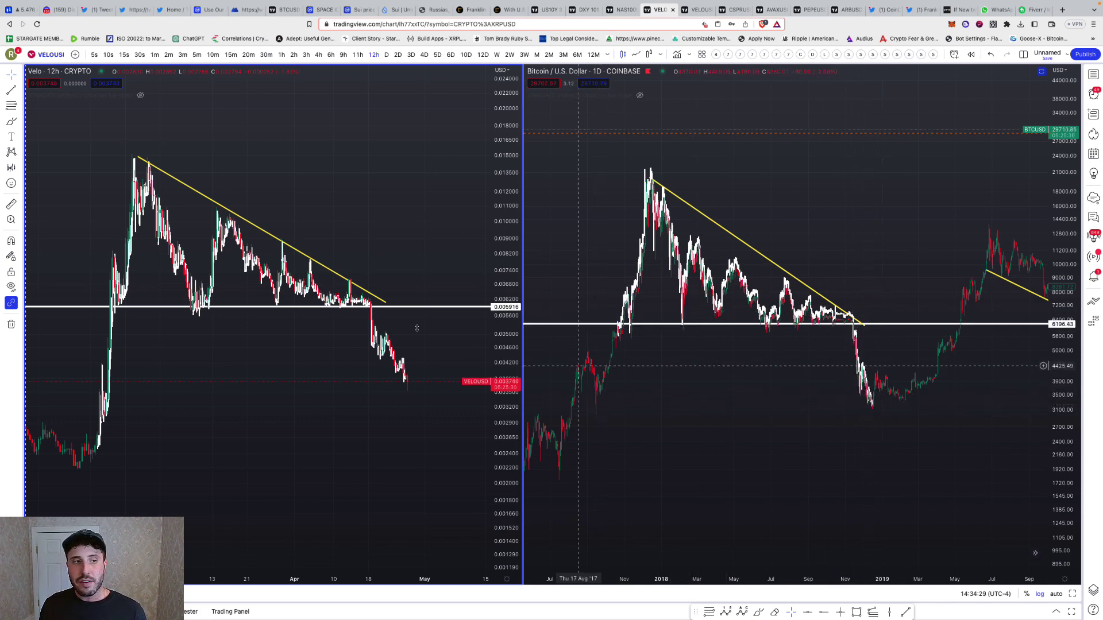
Step: Measure Velo's breakdown below the white support line, ending with a span from about 0.0062 on 5 April to about 0.0035 on 17 April 2023
left_click(11, 205)
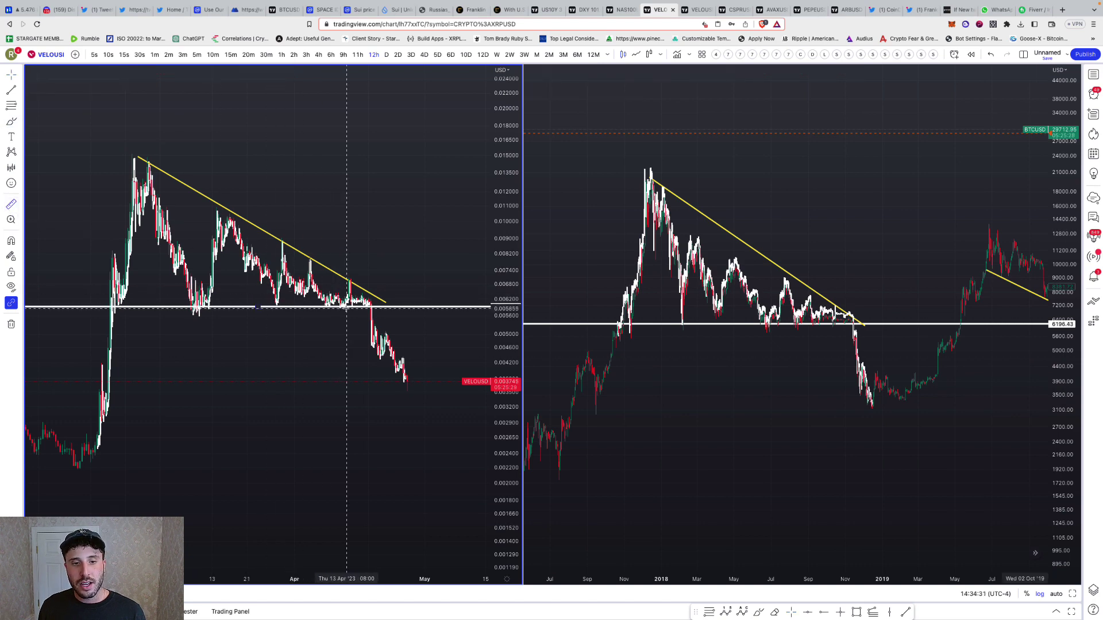
left_click(346, 307)
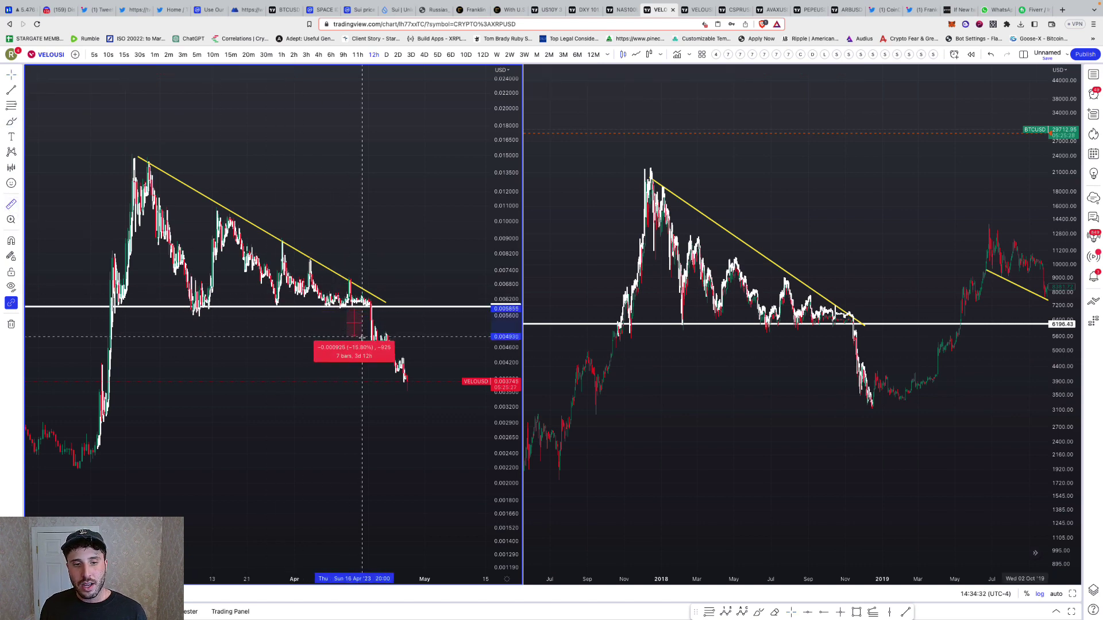
left_click(373, 391)
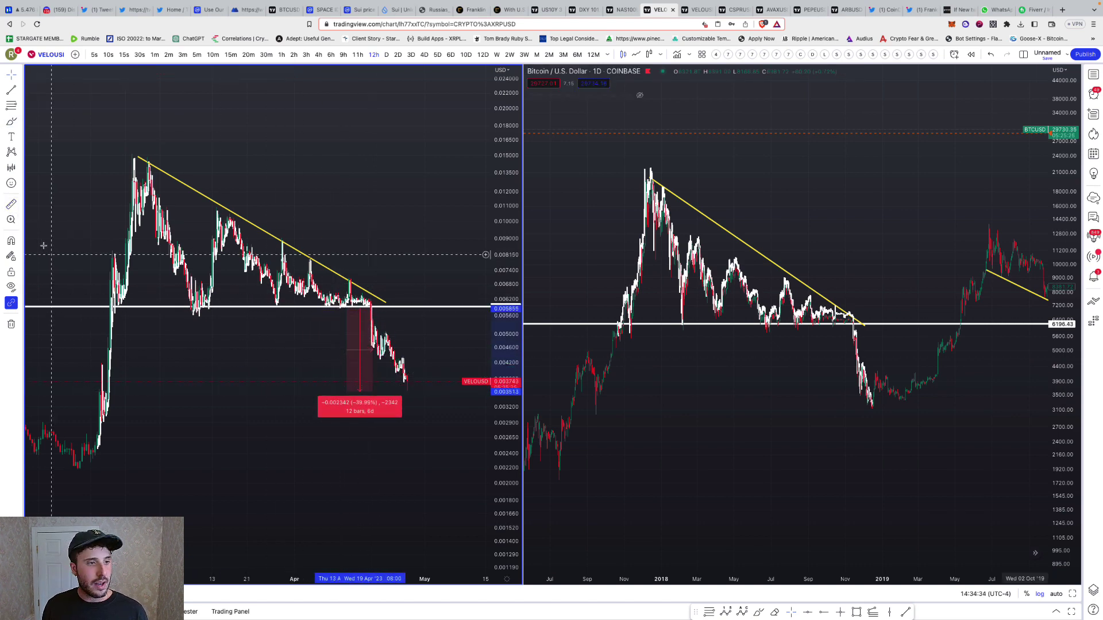
left_click(314, 299)
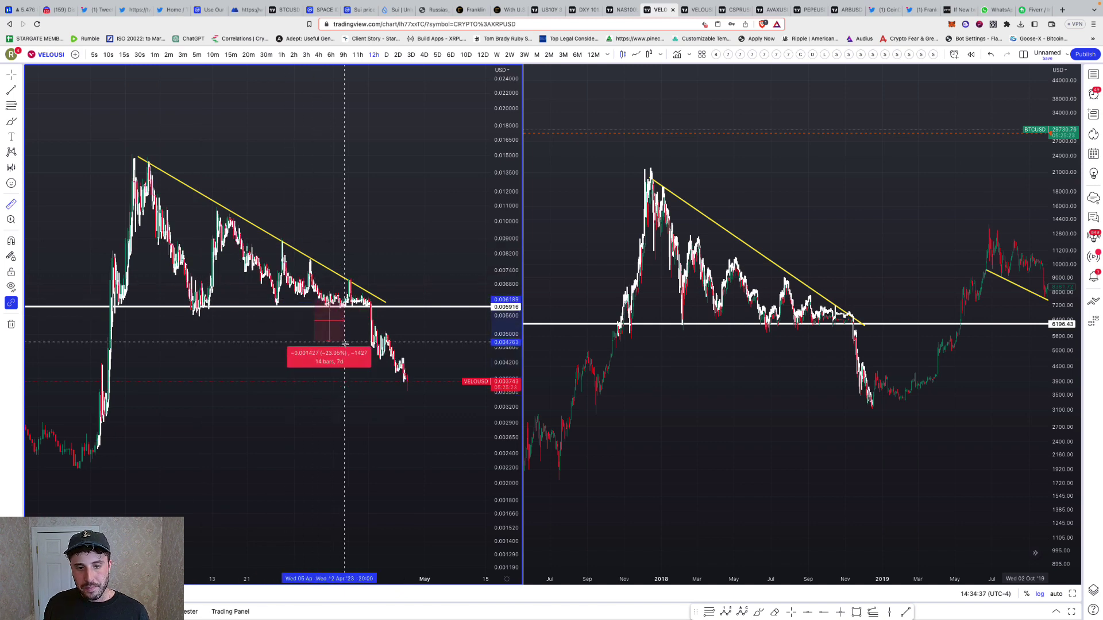
left_click(365, 392)
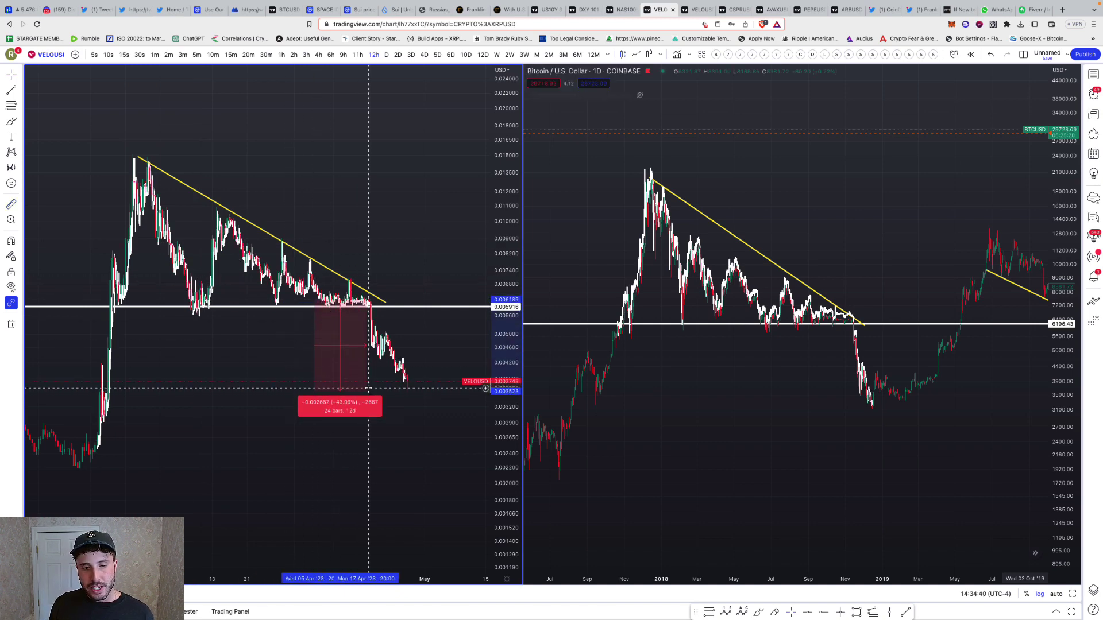
Step: Measure Bitcoin's breakdown from about 6,154 on 12 October 2018 to about 3,172 on 21 December 2018
left_click(10, 206)
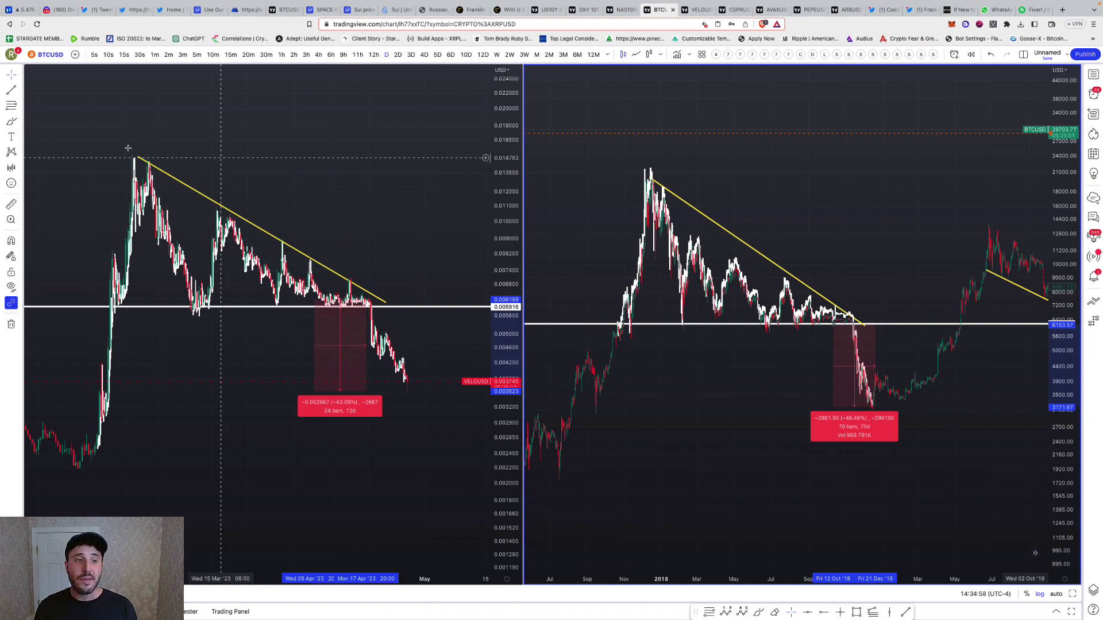
left_click_drag(268, 165, 202, 163)
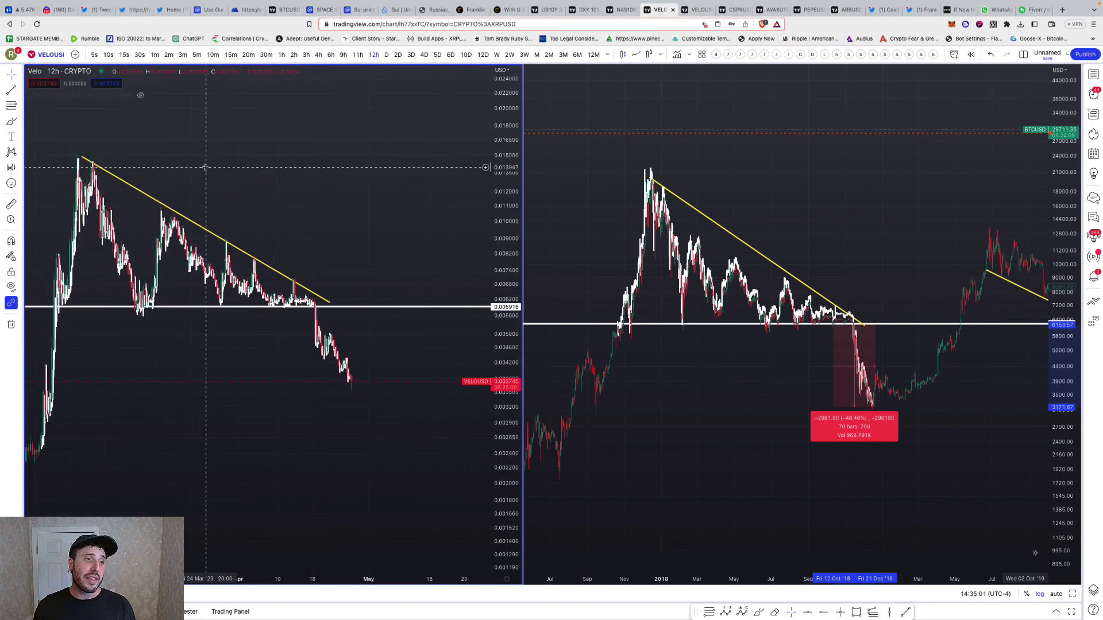
left_click(12, 108)
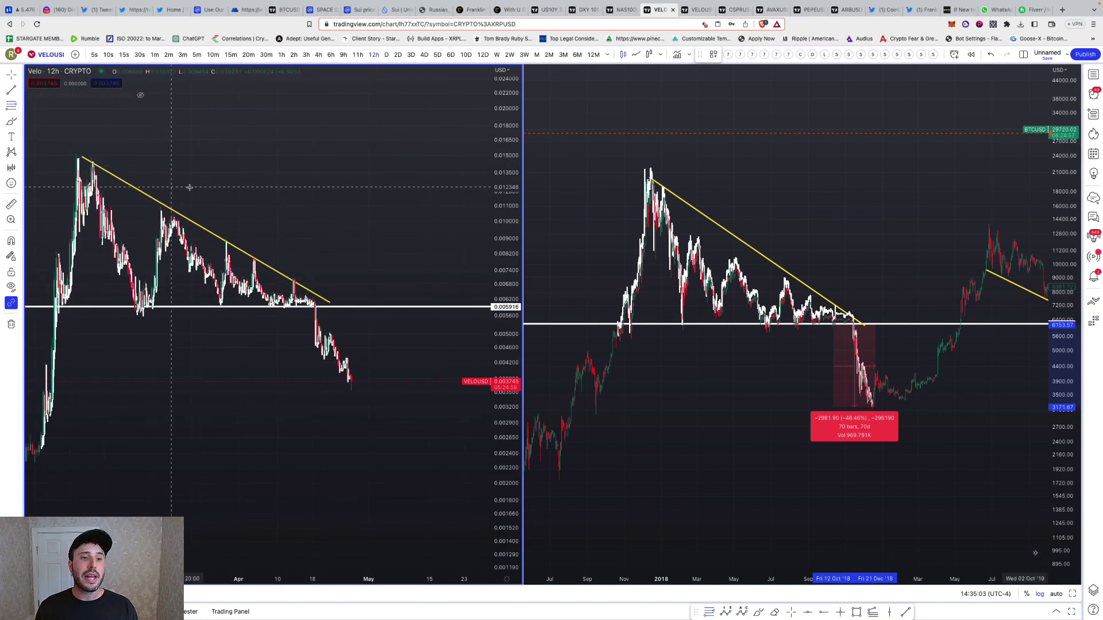
scroll(189, 187, "right", 3)
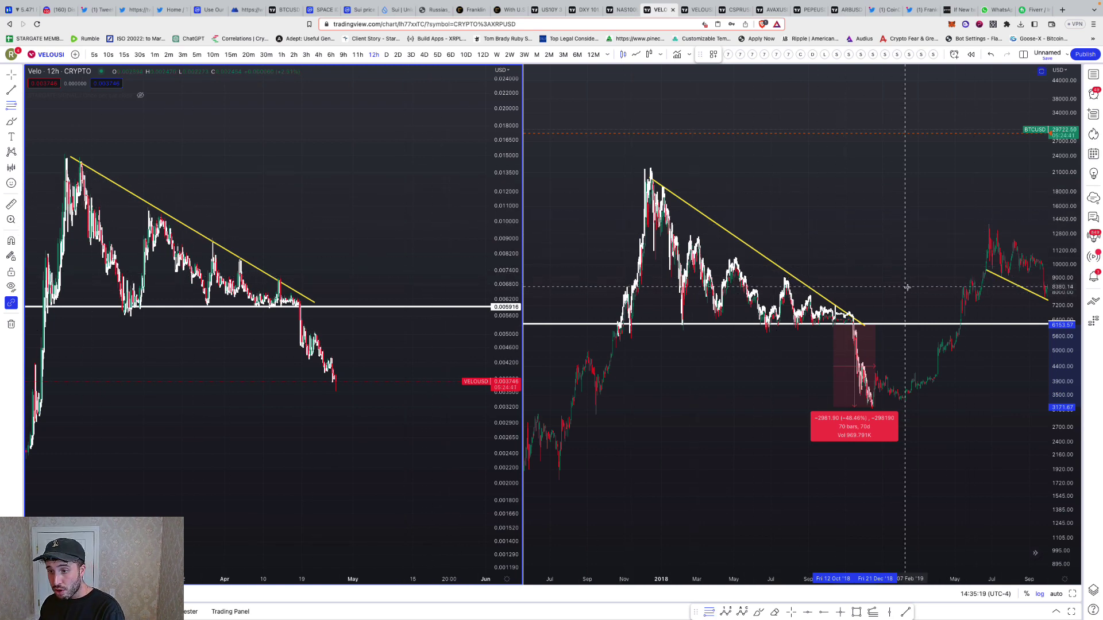
left_click(651, 235)
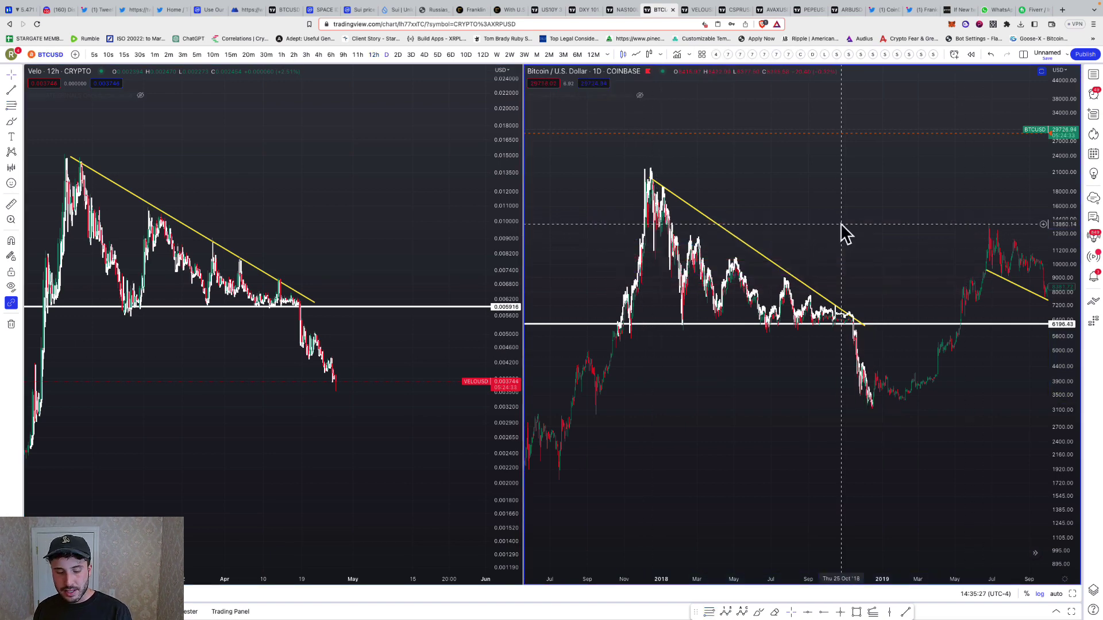
Step: Create a bars pattern of Bitcoin's price action from 15 November 2017 to 18 July 2019
left_click(11, 167)
left_click(633, 276)
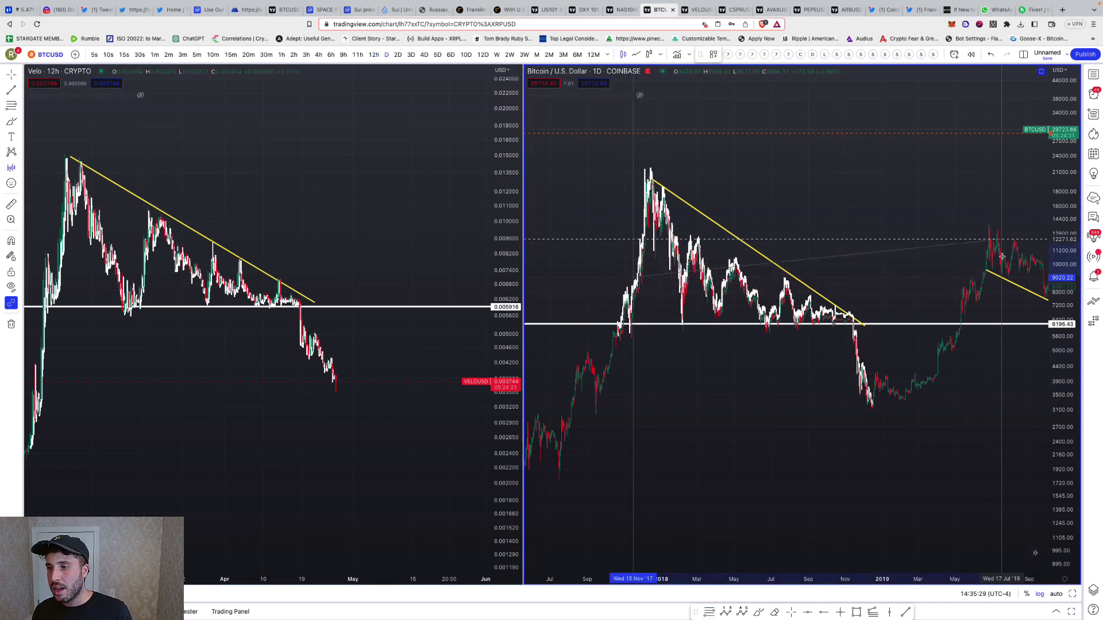
left_click(1001, 253)
Step: Copy the Bitcoin bars pattern onto the Velo chart and align its peak and breakdown with Velo's 2023 price action
right_click(923, 344)
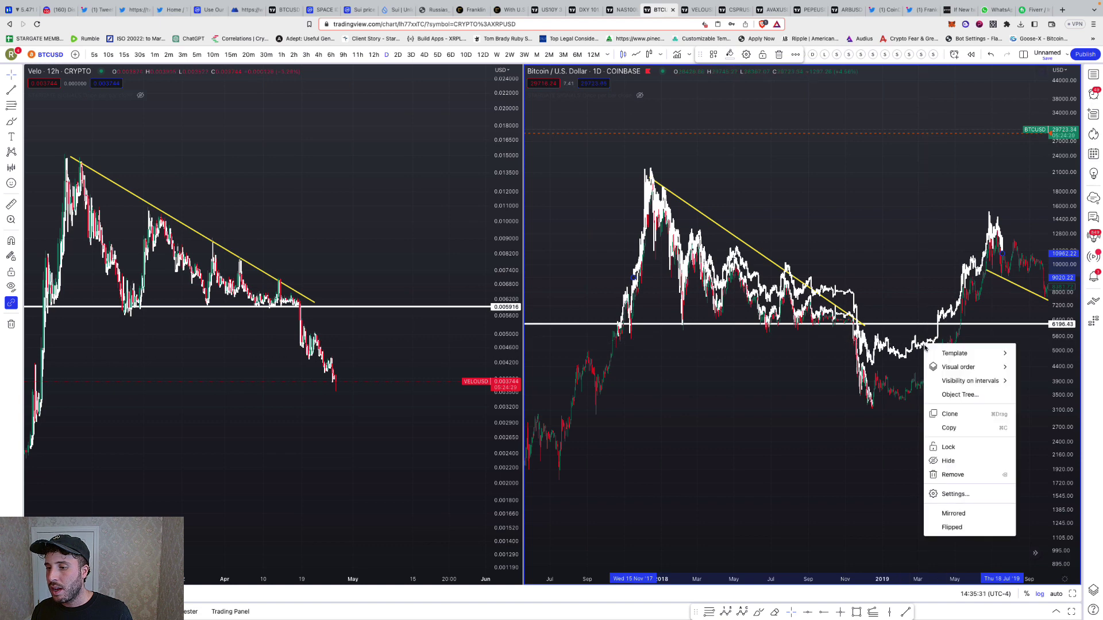
left_click(954, 414)
left_click(318, 235)
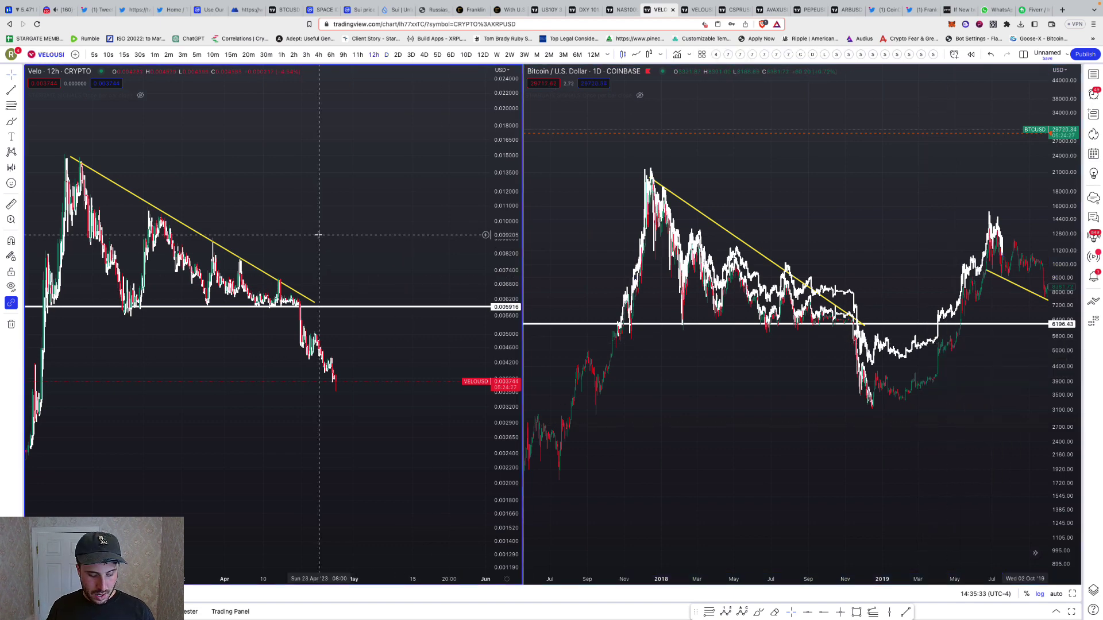
key("ctrl+v")
mouse_move(338, 231)
left_mouse_down()
mouse_move(372, 249)
mouse_move(362, 278)
mouse_move(297, 285)
mouse_move(284, 299)
left_mouse_up()
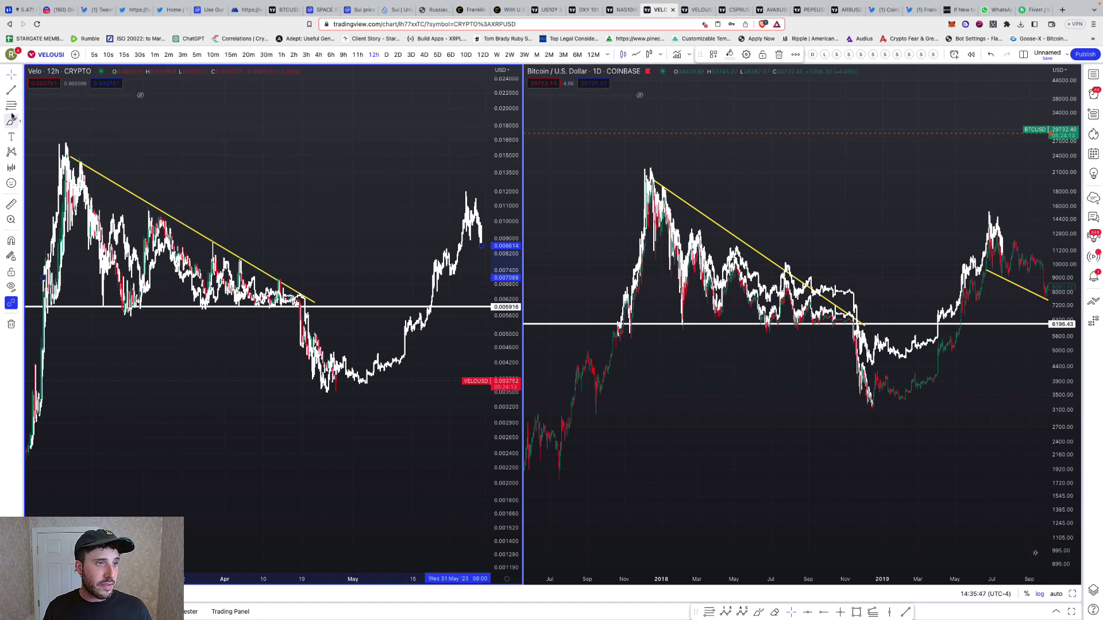
Step: Draw a Fibonacci retracement on the Velo chart from the peak at about 0.0153 to the low at about 0.0036, extending to 26 May 2023
left_click(50, 144)
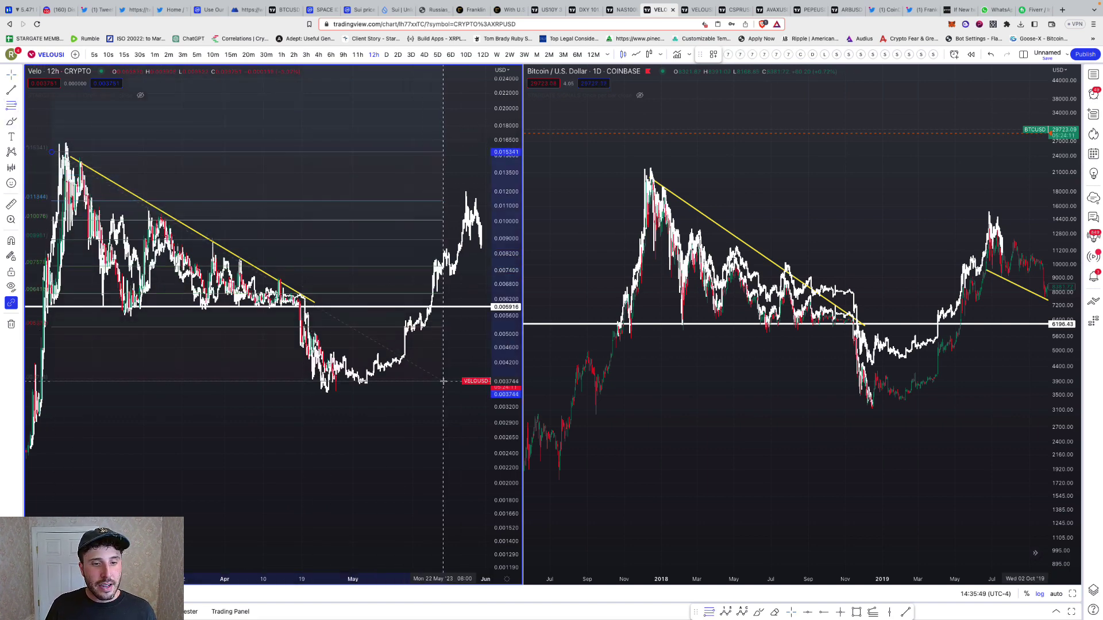
left_click(461, 389)
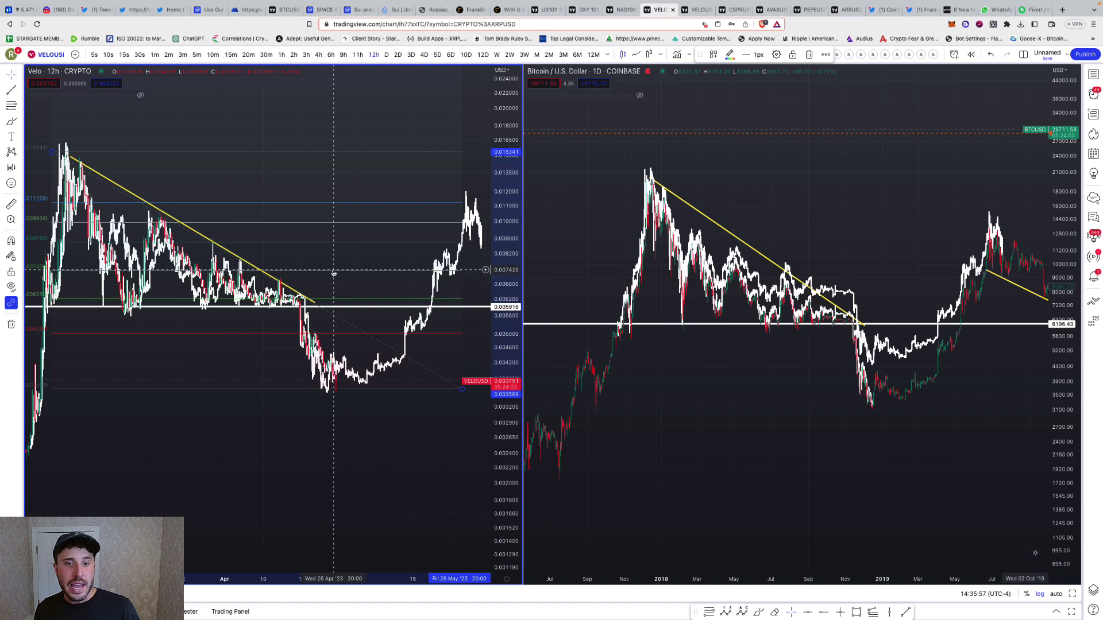
Step: Measure the projected Velo rise from about 0.0037 to about 0.0114 at the pattern's late May 2023 peak, and select the bars pattern
left_click(450, 381)
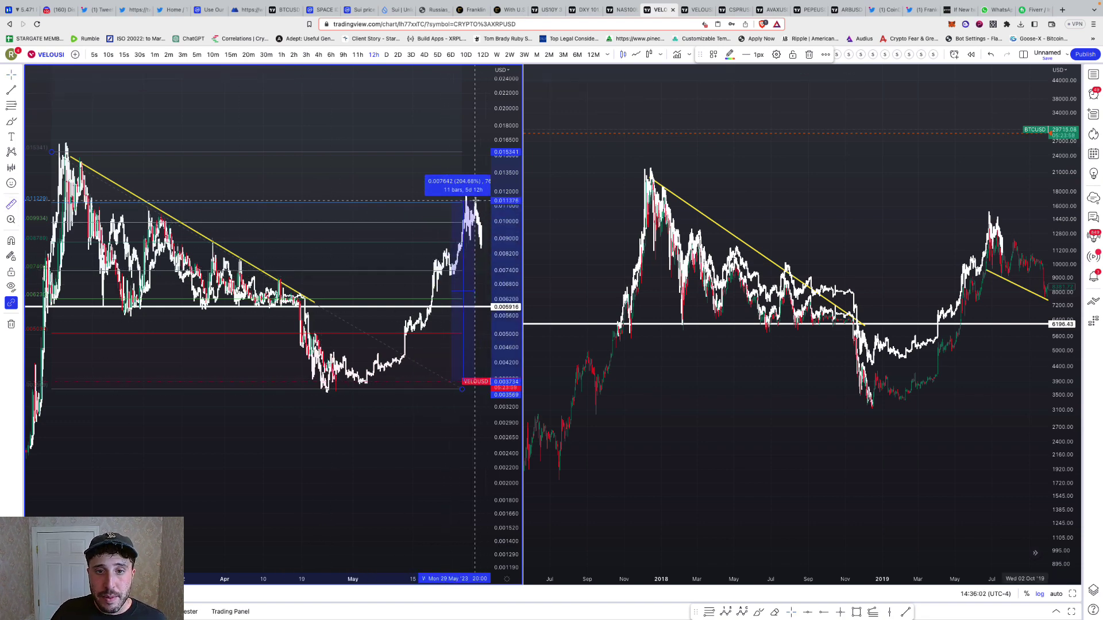
left_click(475, 200)
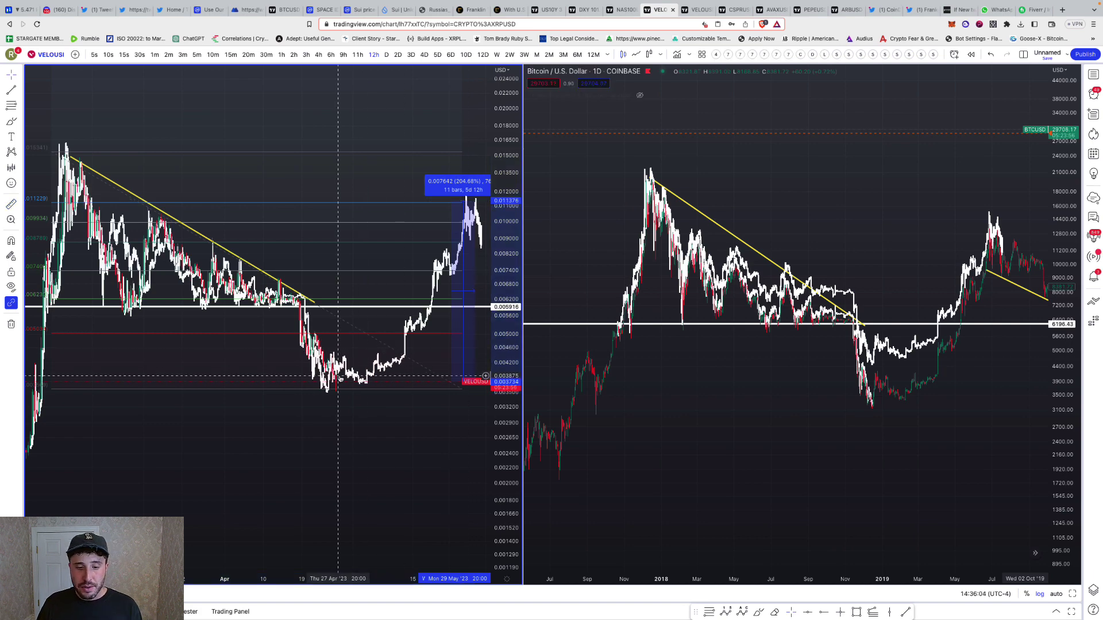
left_click(469, 244)
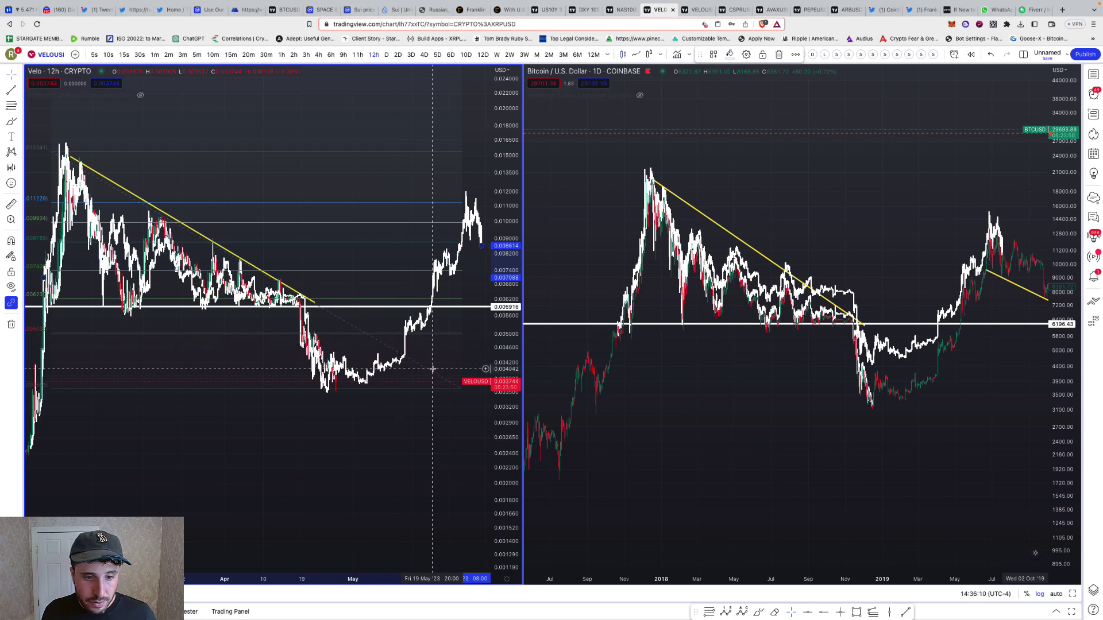
Step: Delete the projected Bitcoin bars pattern from the Velo chart and its source pattern from the Bitcoin chart
scroll(350, 411, "down", 3)
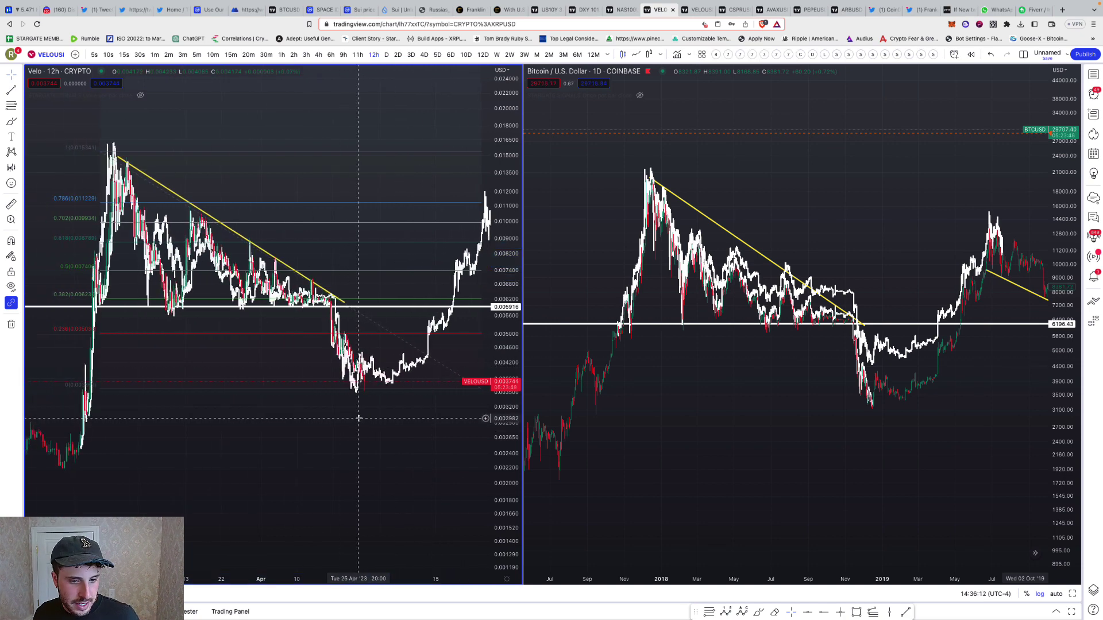
left_click(391, 383)
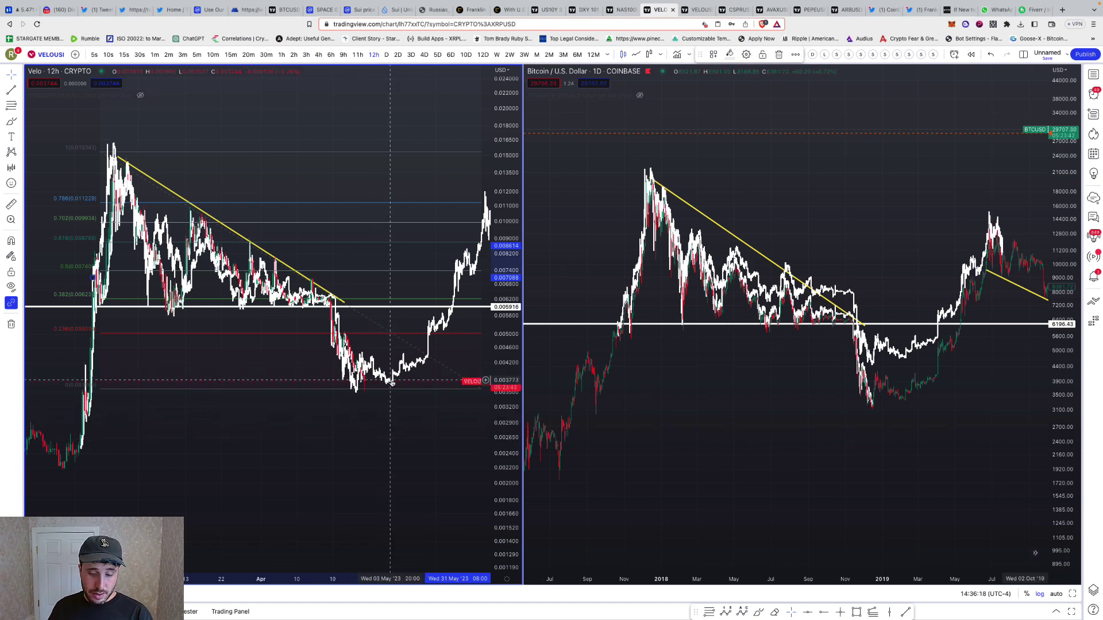
left_click(378, 413)
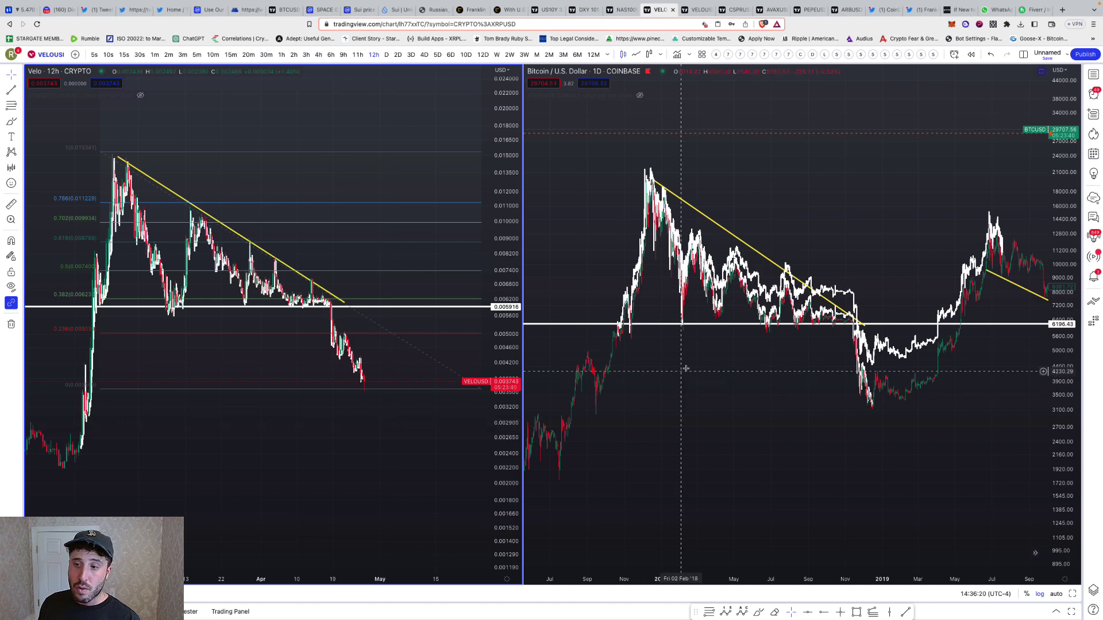
left_click(837, 289)
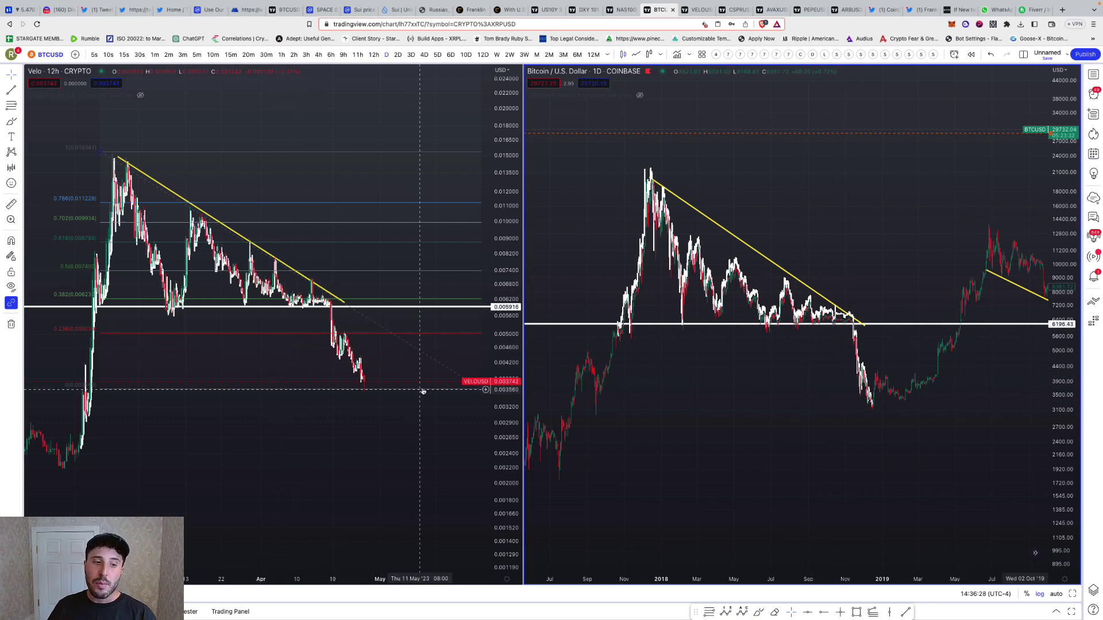
Step: Draw a Fibonacci retracement on the Velo chart from the low at about 0.0022 to the peak at about 0.0152, extending to 20 May 2023
scroll(418, 379, "down", 2)
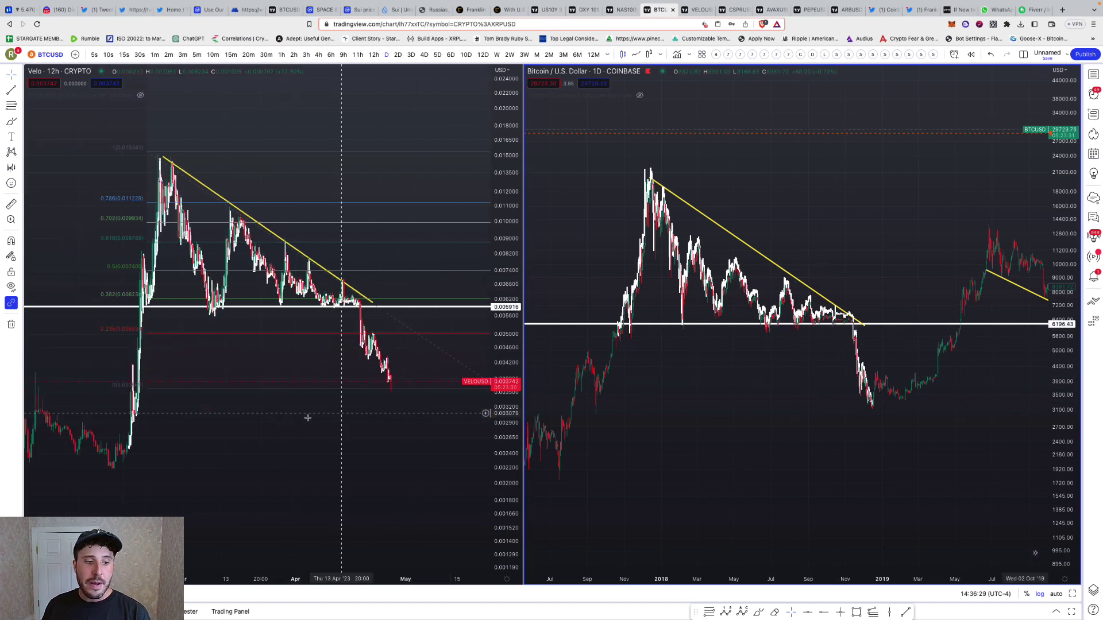
left_click(11, 106)
left_click(99, 467)
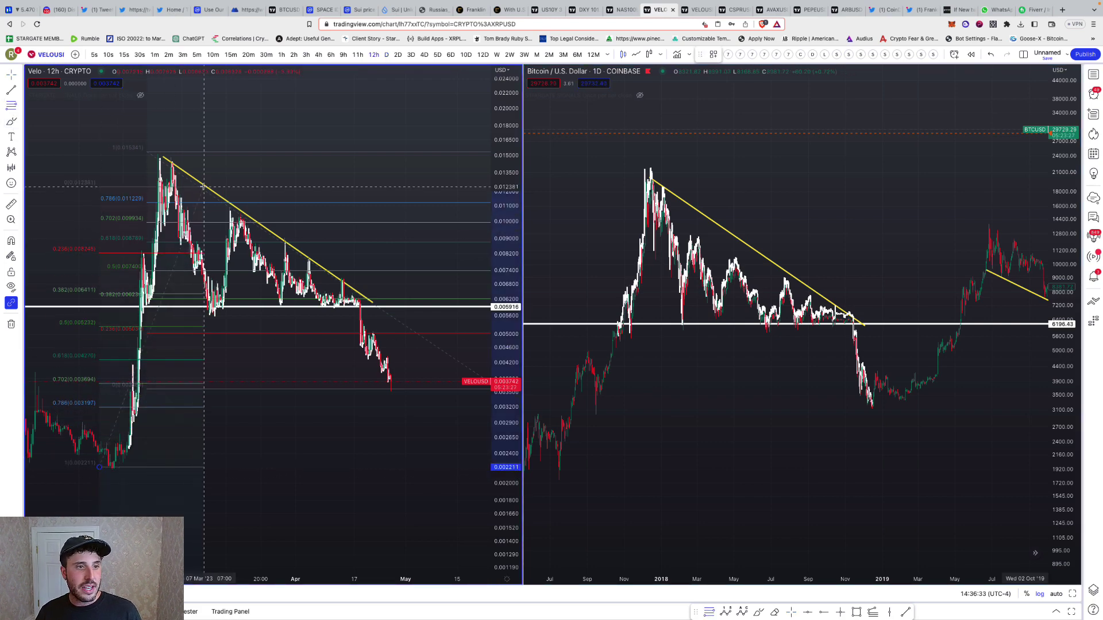
left_click(477, 153)
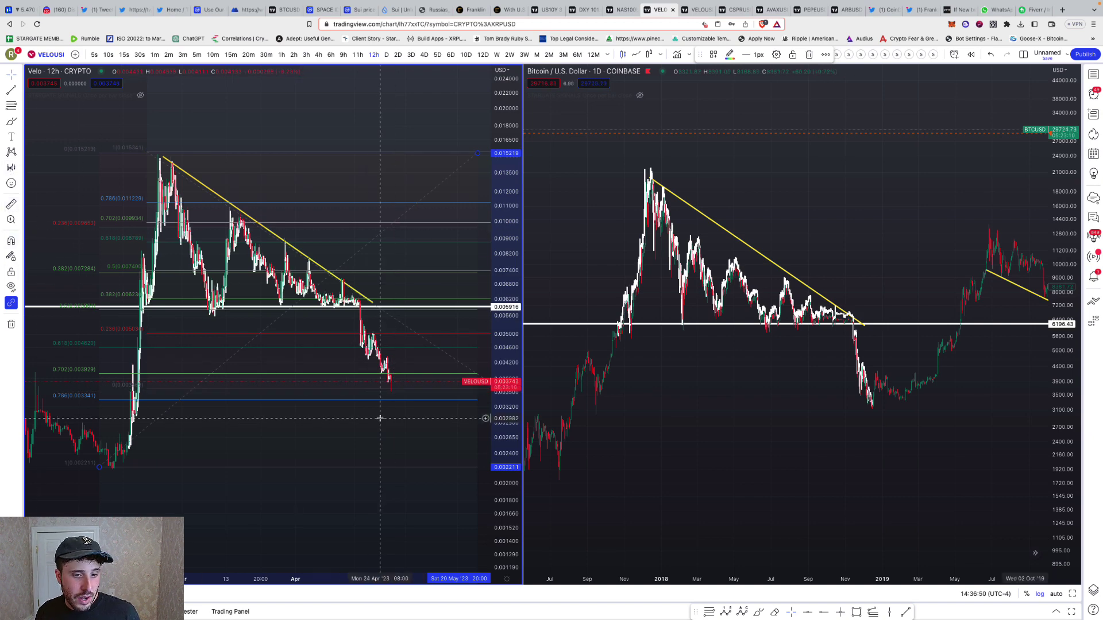
Step: Measure the drop from Velo's current price down to the new retracement's 0.786 level
left_click(11, 204)
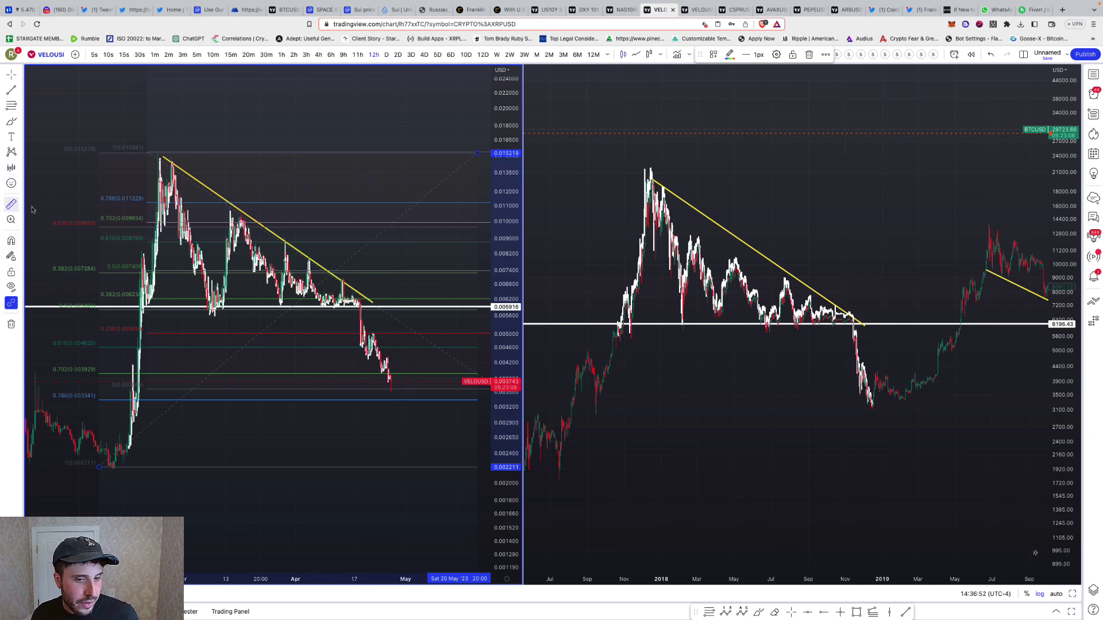
left_click(411, 381)
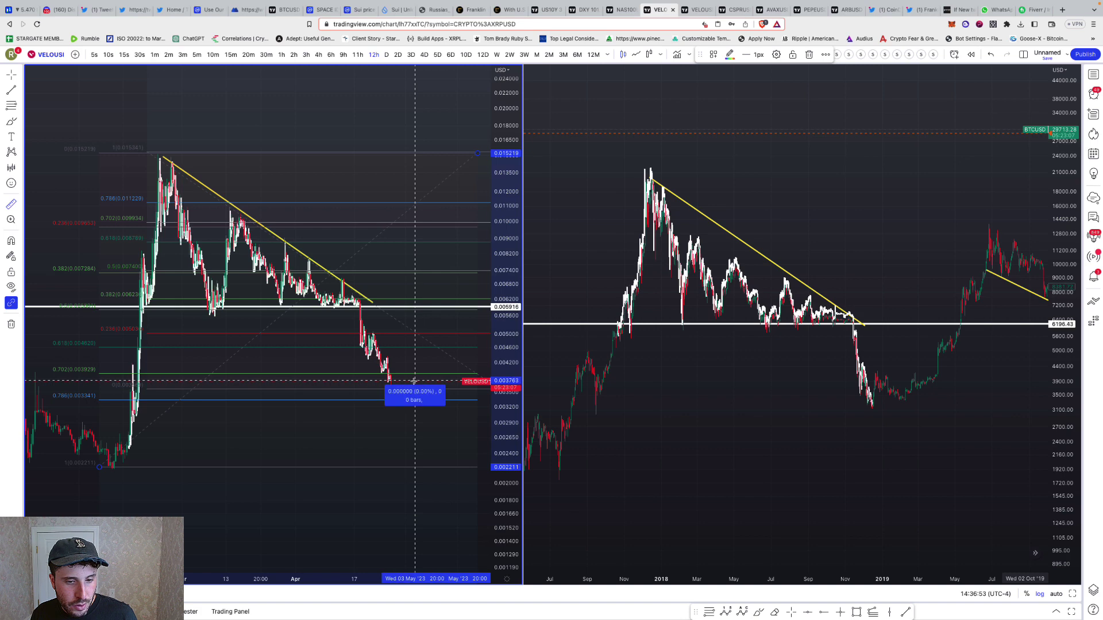
left_click(411, 421)
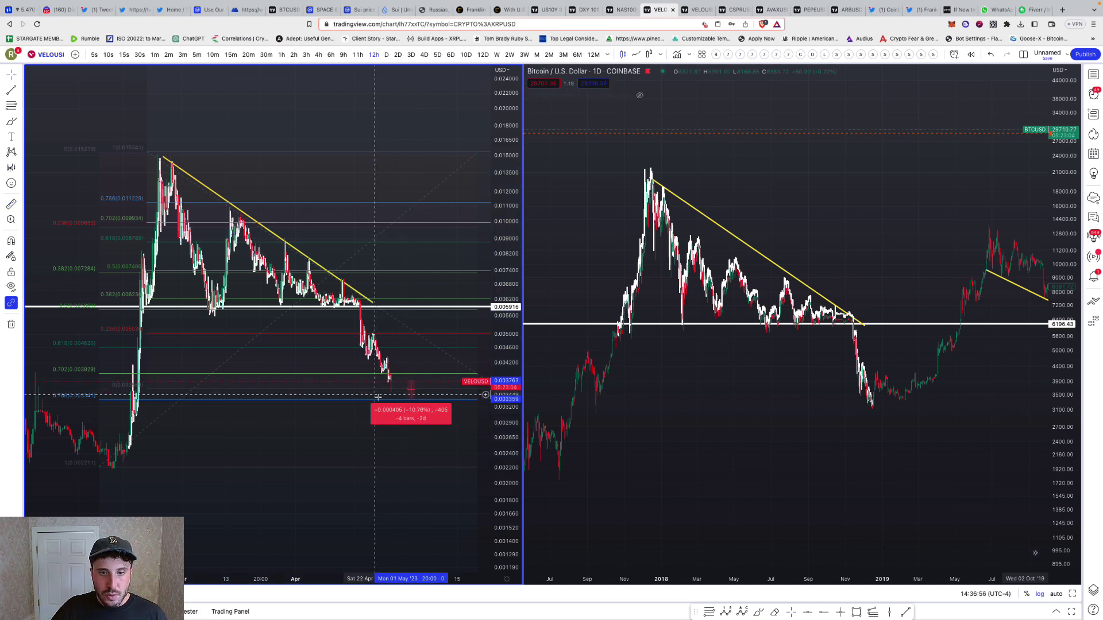
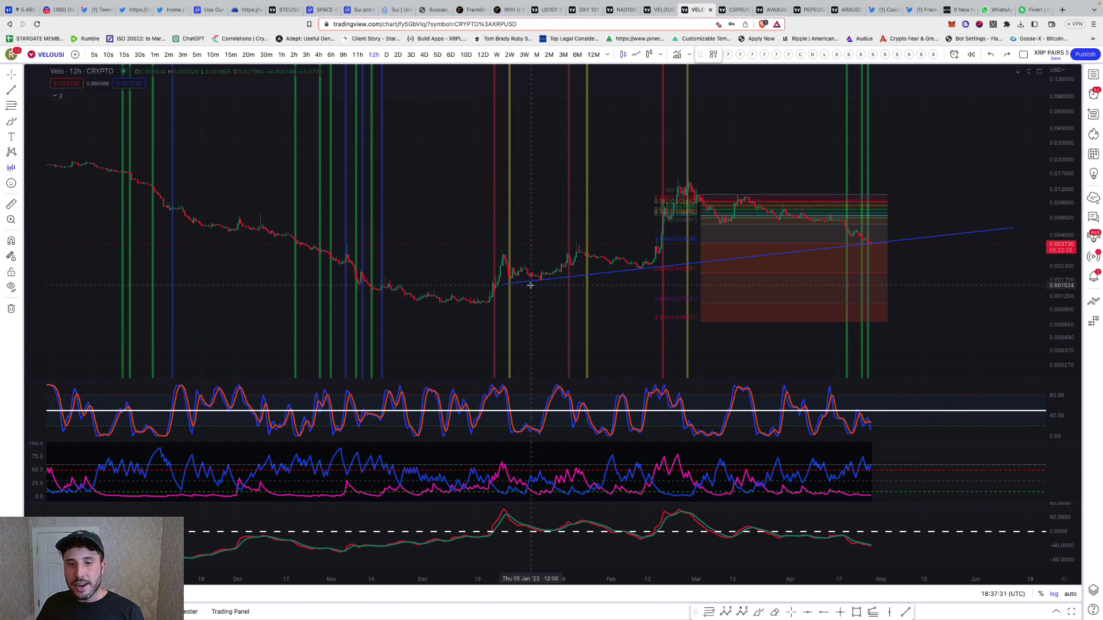
Step: Create a bars pattern of Velo's price action from 25 December 2022 to mid-January 2023 and fit it over 20 January to 19 February 2023
left_click(497, 277)
left_click(563, 261)
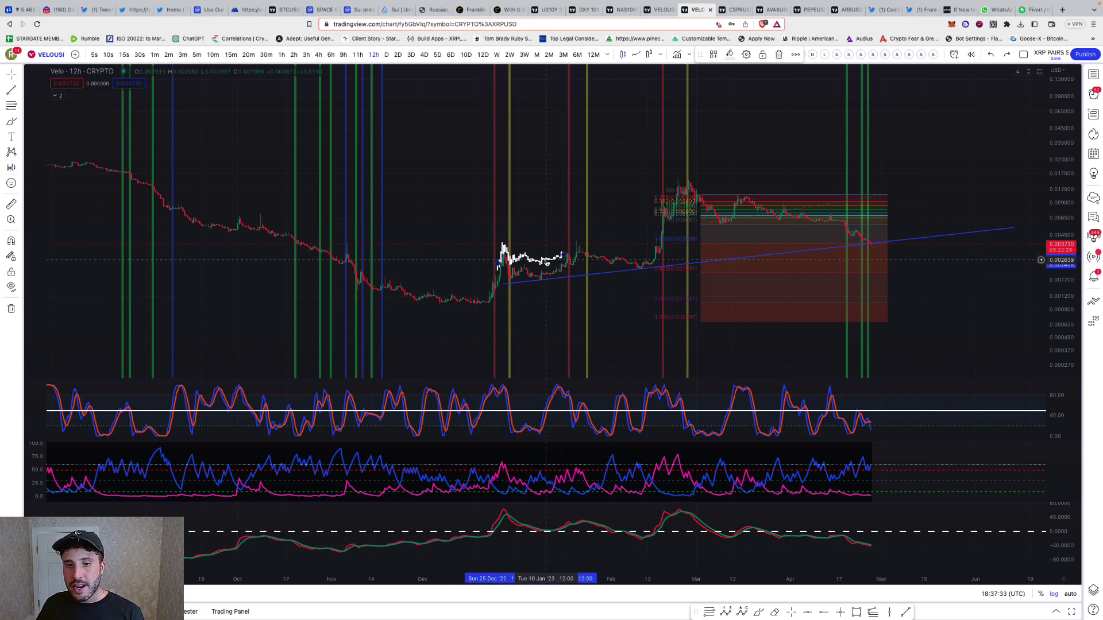
left_click_drag(563, 261, 669, 246)
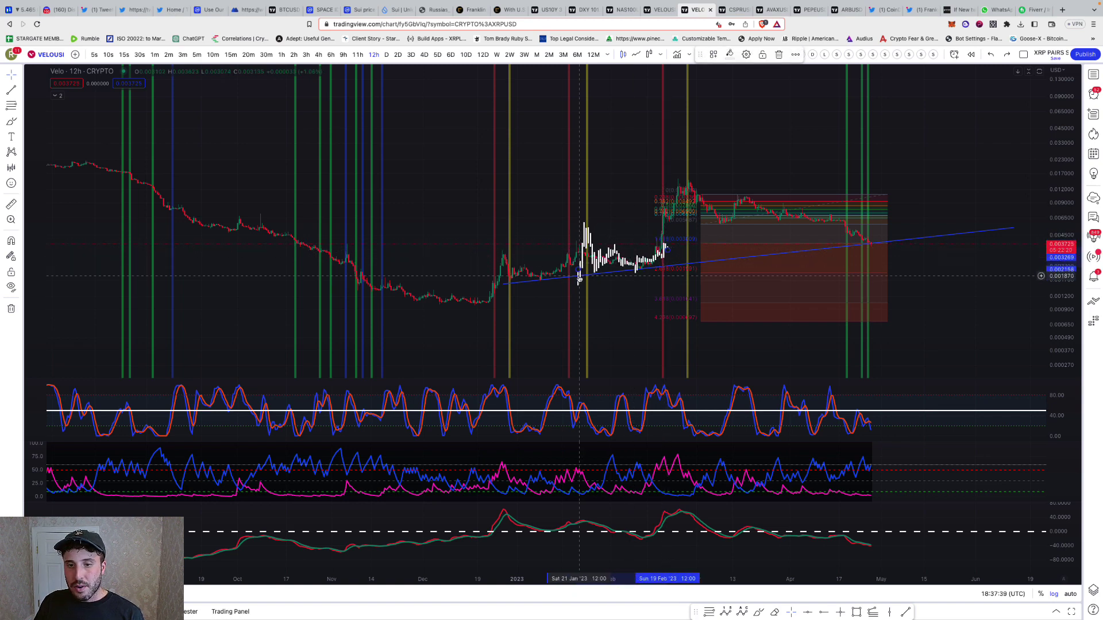
left_click_drag(578, 271, 591, 261)
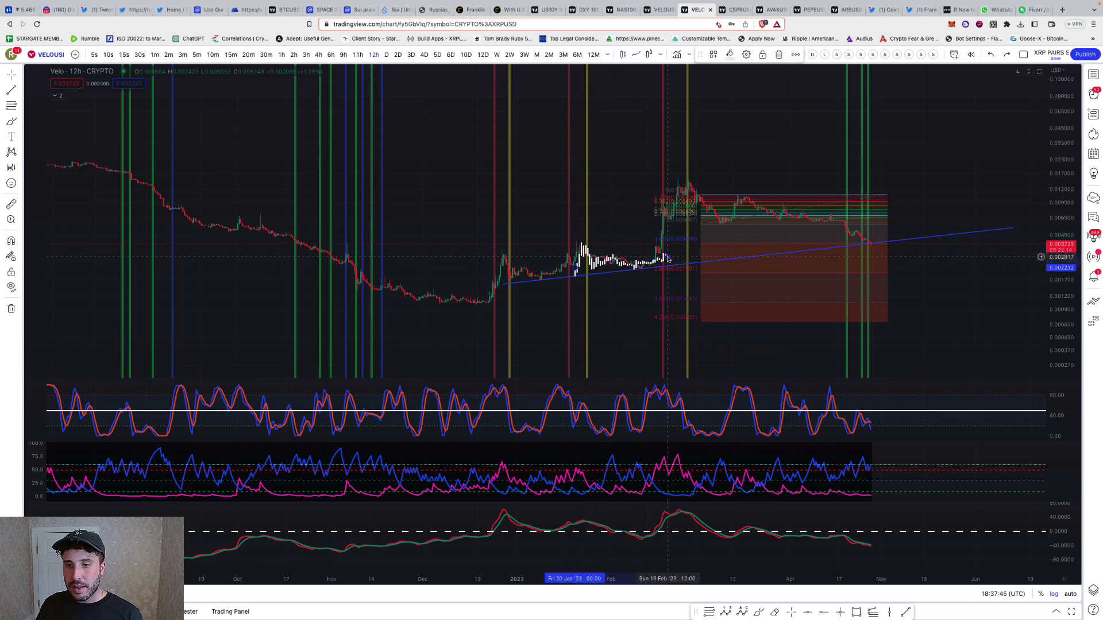
Step: Stretch the Velo bars pattern and place it above the price action, spanning 20 February to 5 May 2023
mouse_move(667, 258)
left_mouse_down()
mouse_move(775, 227)
mouse_move(795, 238)
left_mouse_up()
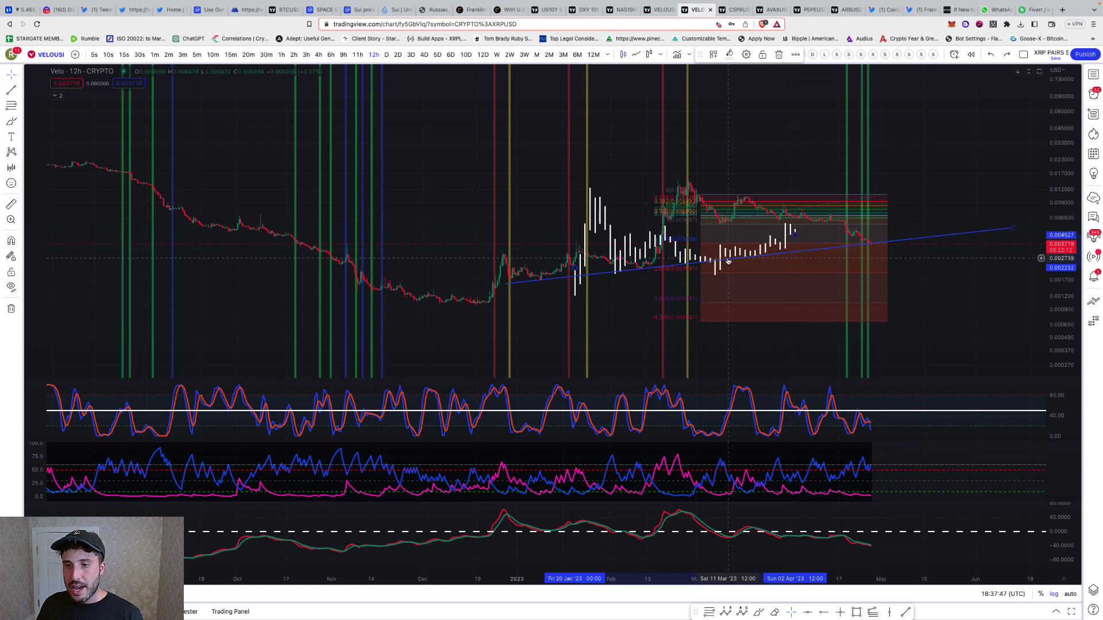
mouse_move(722, 257)
left_mouse_down()
mouse_move(833, 225)
mouse_move(815, 222)
left_mouse_up()
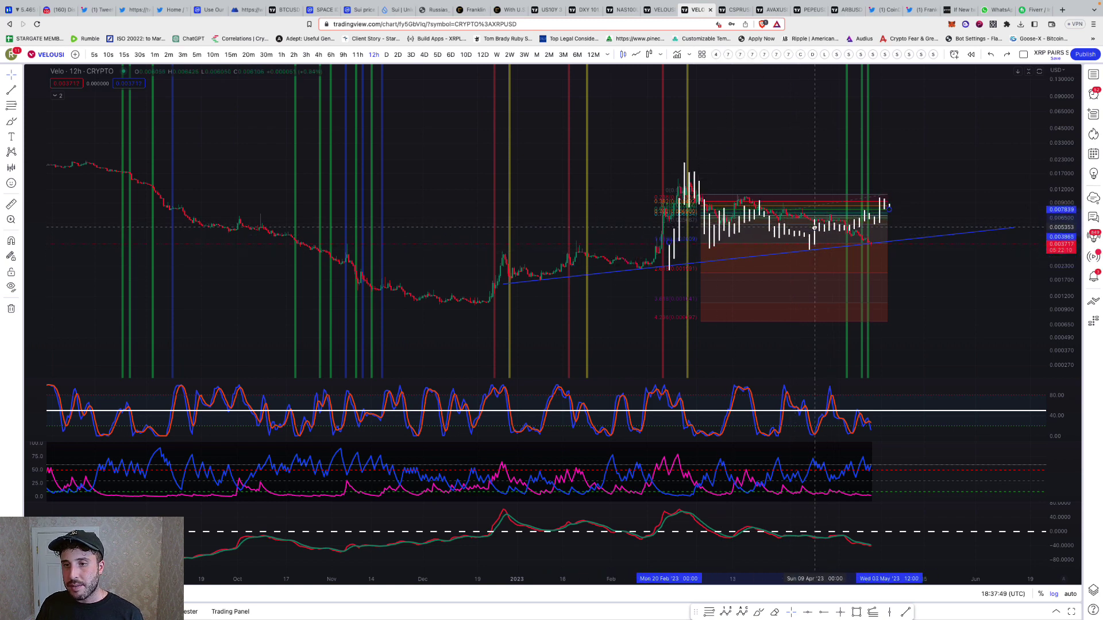
mouse_move(669, 243)
left_mouse_down()
mouse_move(703, 236)
mouse_move(695, 240)
mouse_move(698, 166)
left_mouse_up()
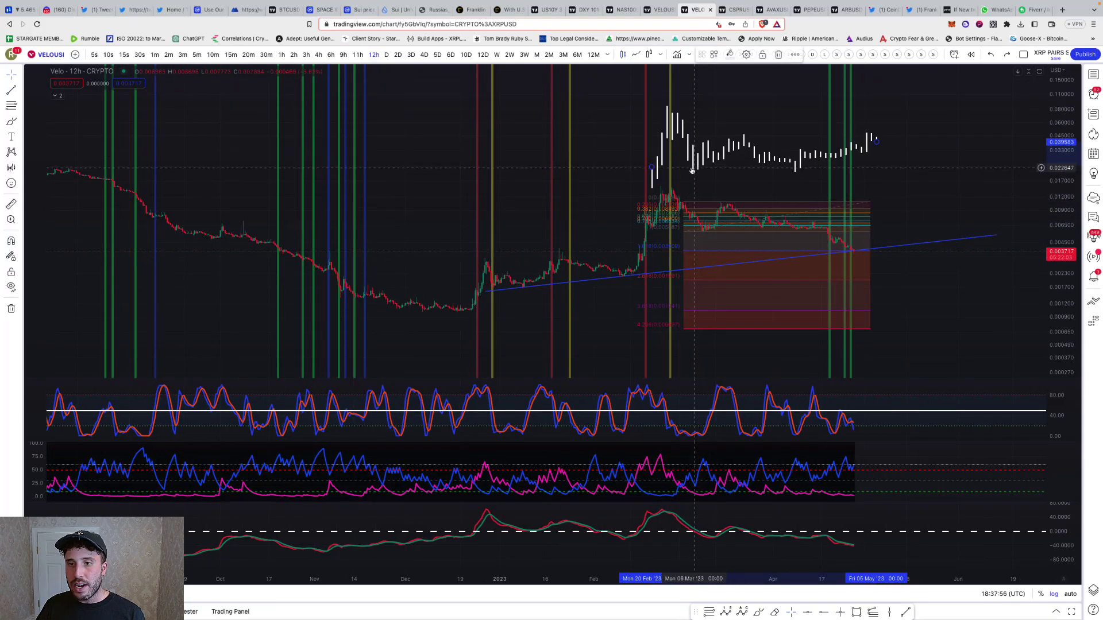
Step: Trace the matching rise, drop, consolidation, breakdown and rebound with brush strokes along the bars pattern and Velo's price
left_click(11, 122)
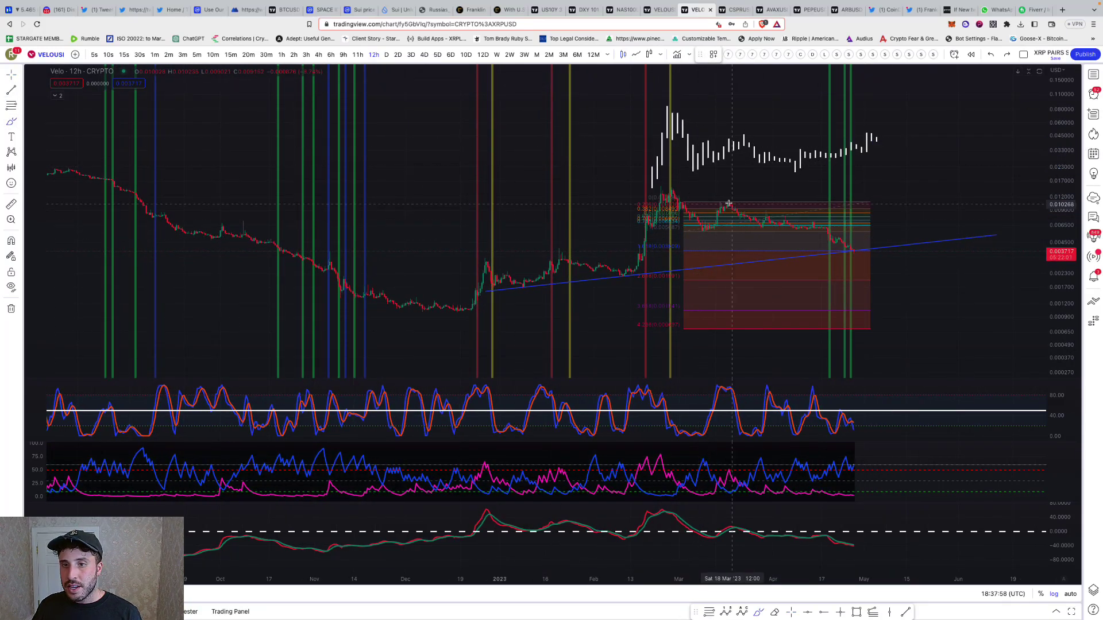
left_click_drag(616, 211, 655, 119)
mouse_move(632, 270)
left_mouse_down()
mouse_move(675, 191)
mouse_move(695, 238)
left_mouse_up()
mouse_move(673, 122)
left_mouse_down()
mouse_move(697, 168)
mouse_move(754, 151)
left_mouse_up()
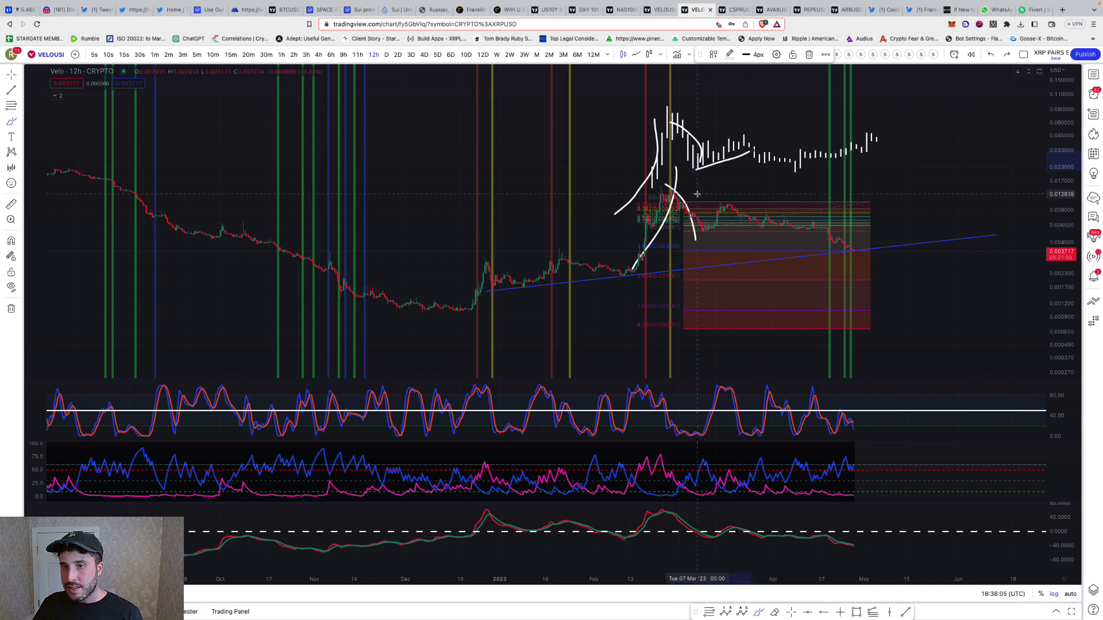
left_click_drag(696, 235, 794, 222)
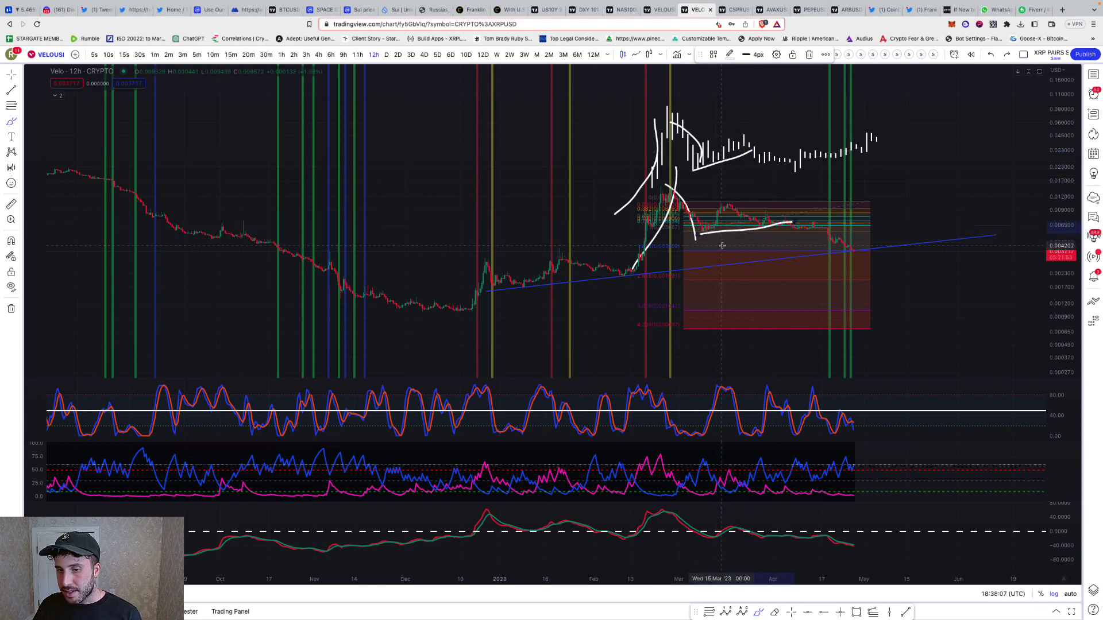
mouse_move(798, 163)
left_mouse_down()
mouse_move(812, 175)
mouse_move(789, 176)
left_mouse_up()
left_click_drag(784, 222, 847, 248)
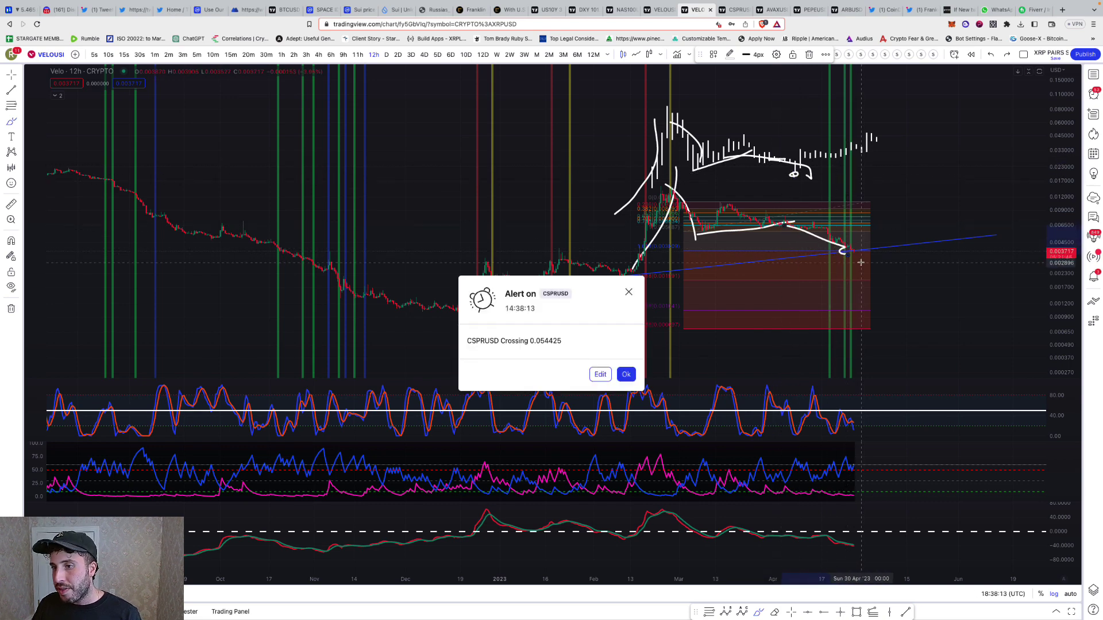
left_click_drag(843, 252, 919, 179)
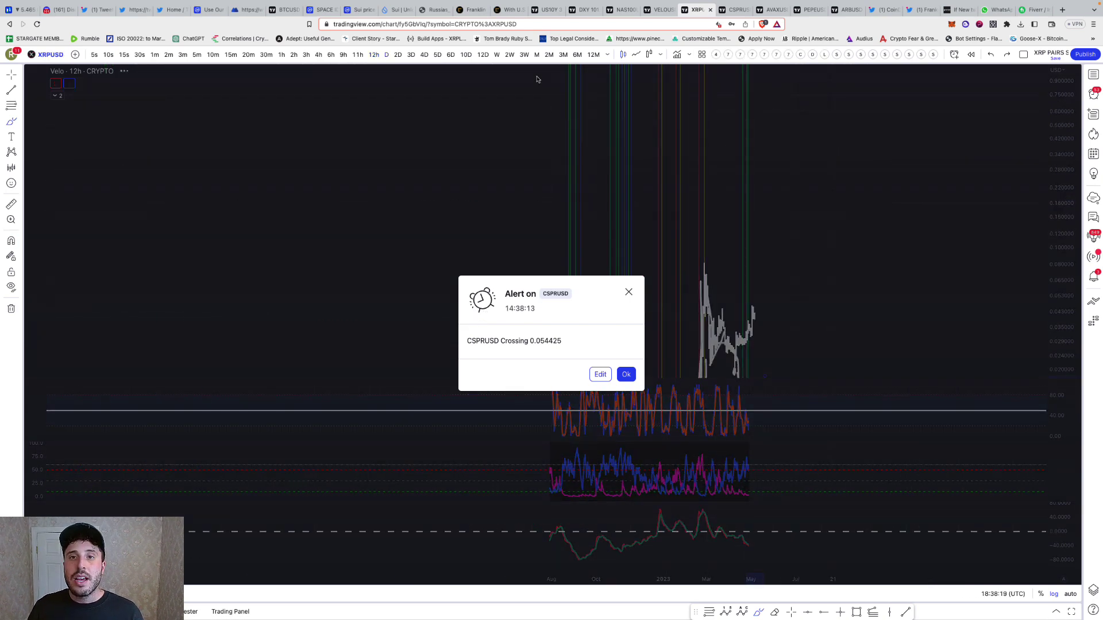
Step: Bring up the Casper chart clear of its price alert and show it on the 1-day timeframe
left_click(739, 10)
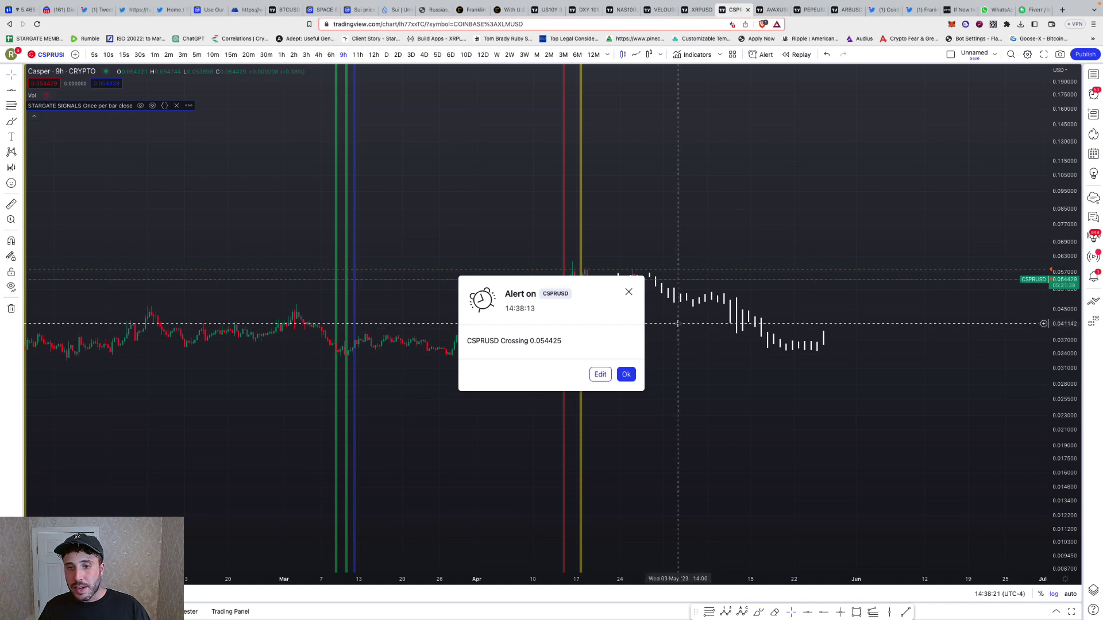
left_click(629, 294)
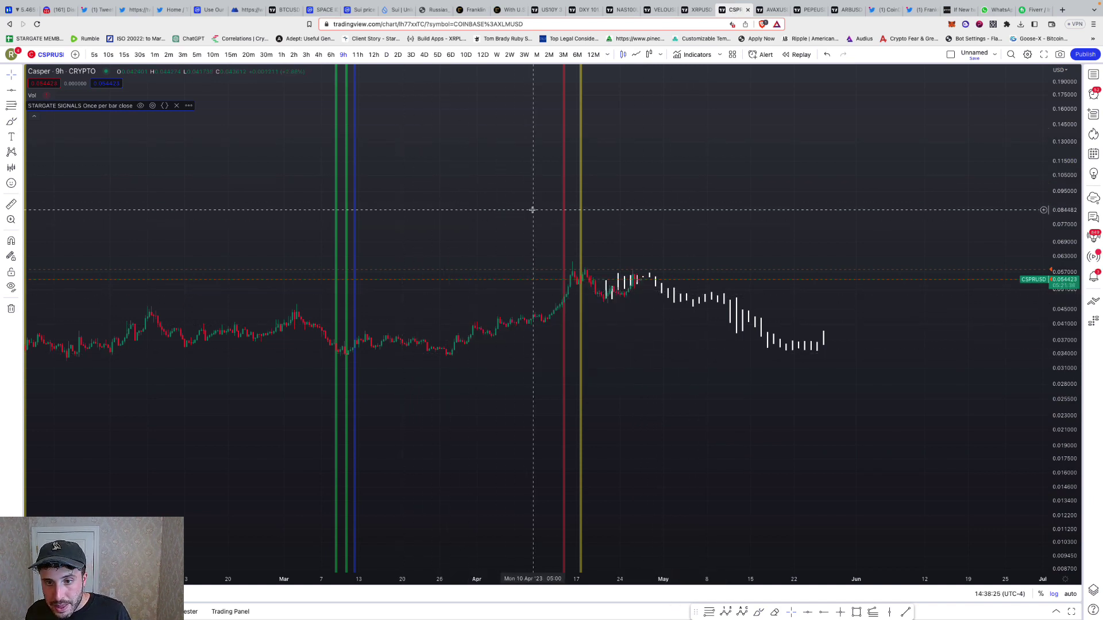
scroll(533, 210, "left", 5)
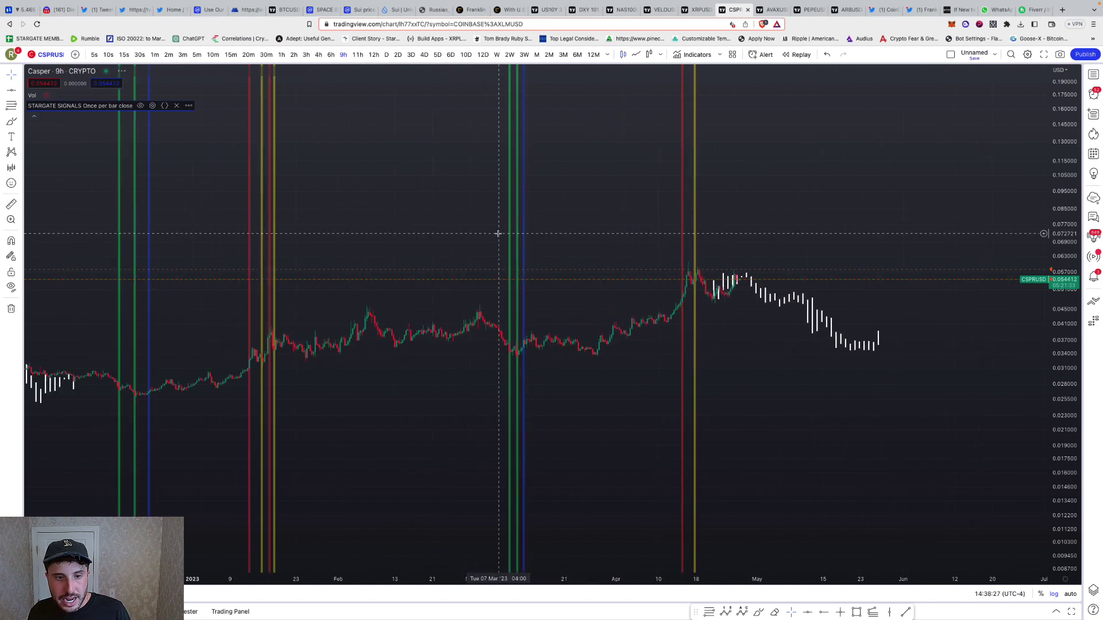
left_click(388, 54)
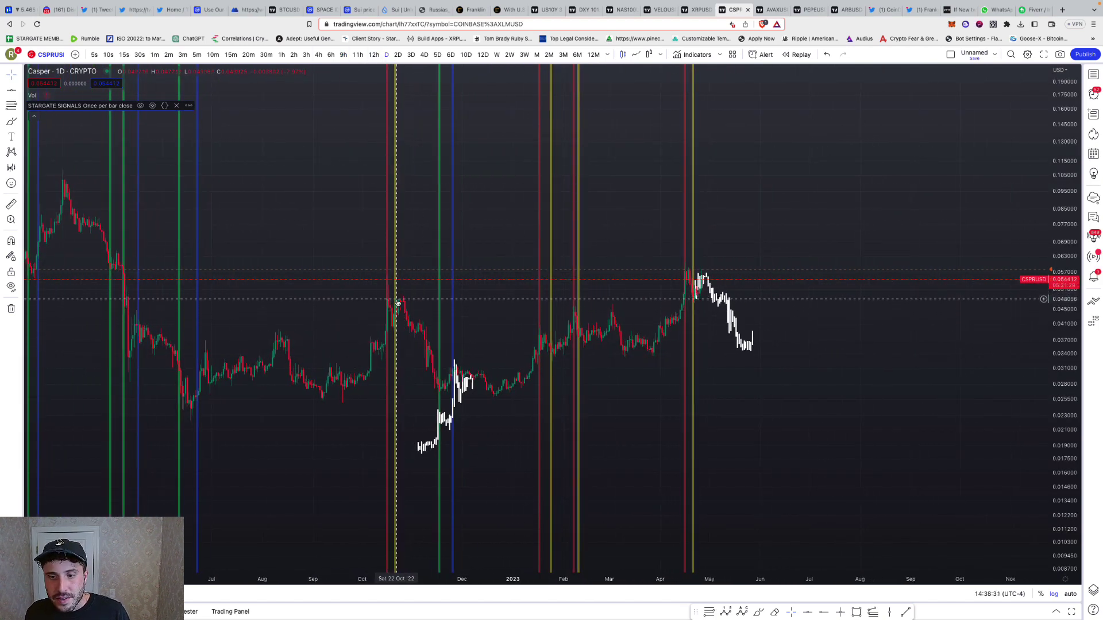
scroll(393, 296, "up", 2)
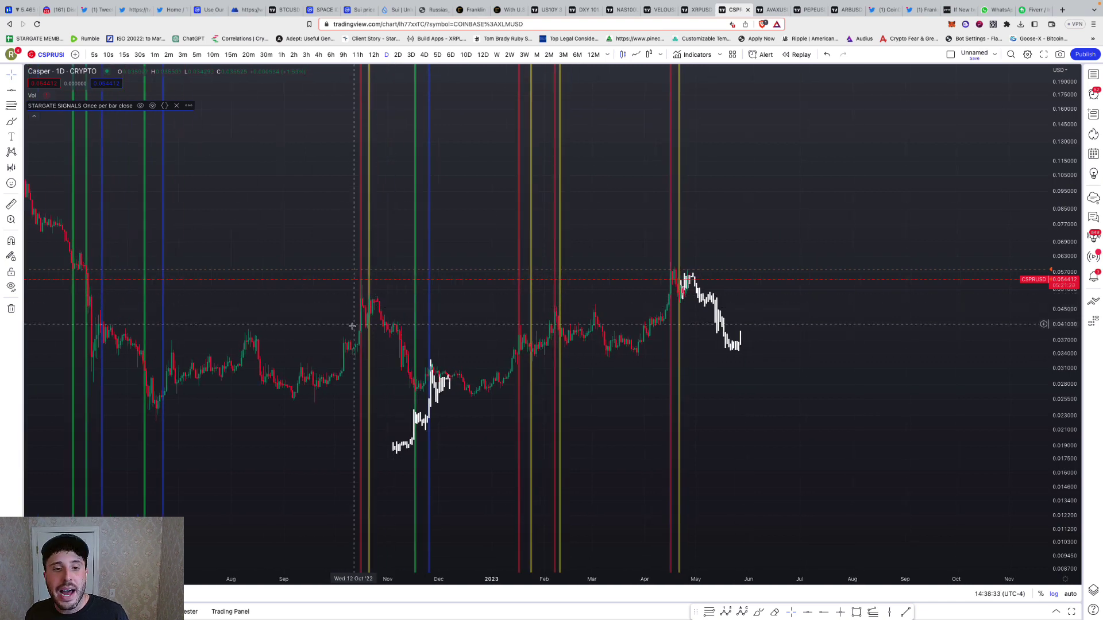
Step: Move Casper's decline pattern to 13 May–17 June 2023 and overlay a bars pattern of the October 2022 rally on 25 March–29 April 2023
left_click_drag(700, 294, 734, 300)
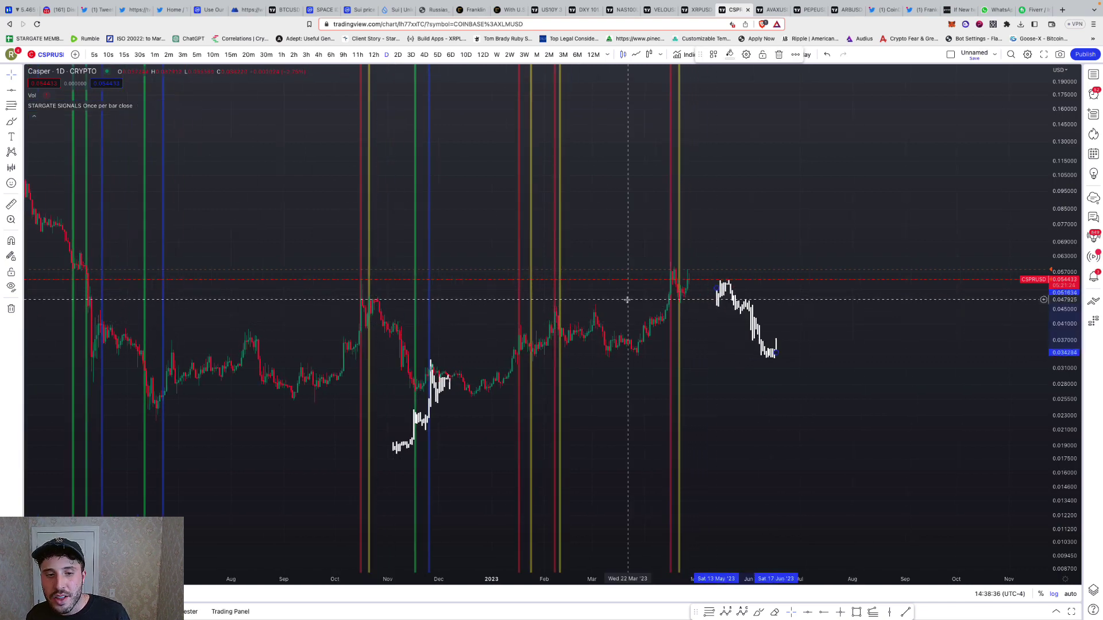
scroll(314, 285, "up", 1)
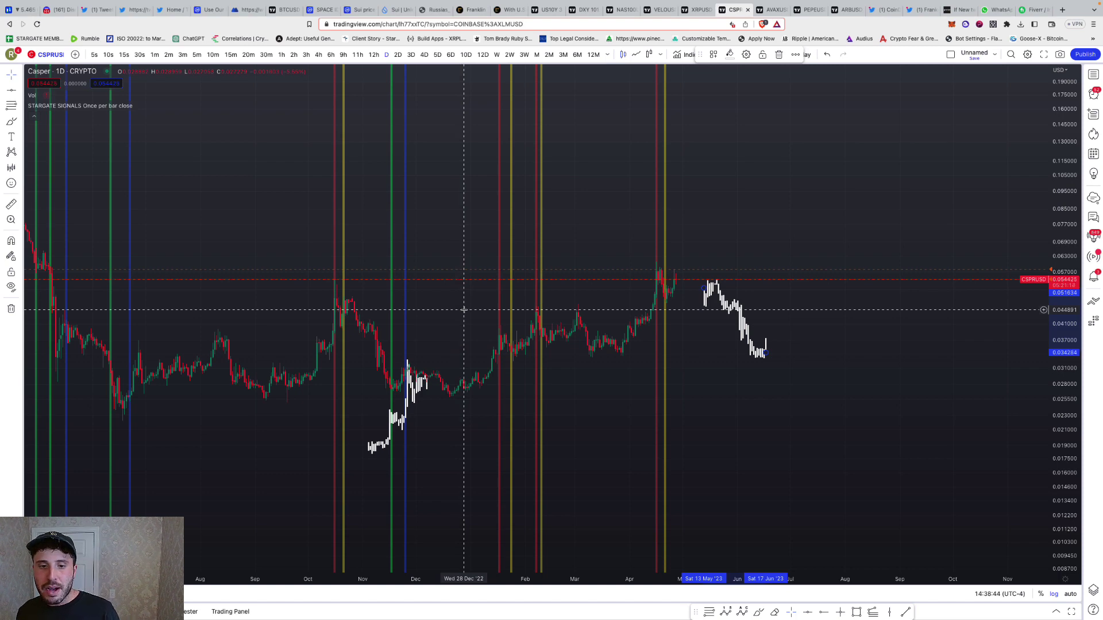
scroll(464, 309, "up", 3)
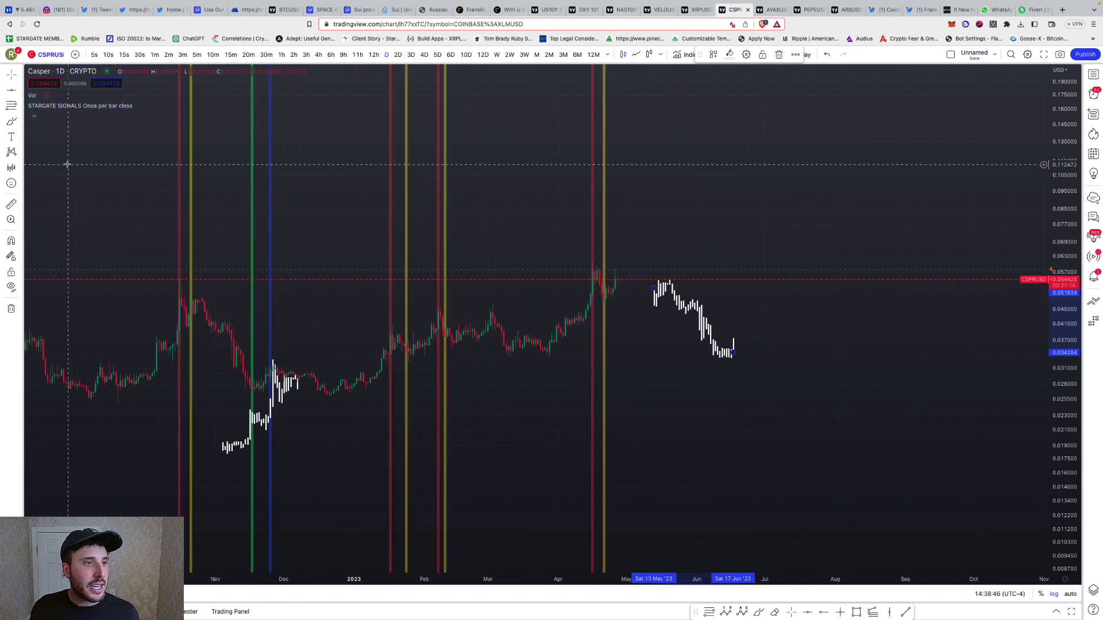
left_click(11, 168)
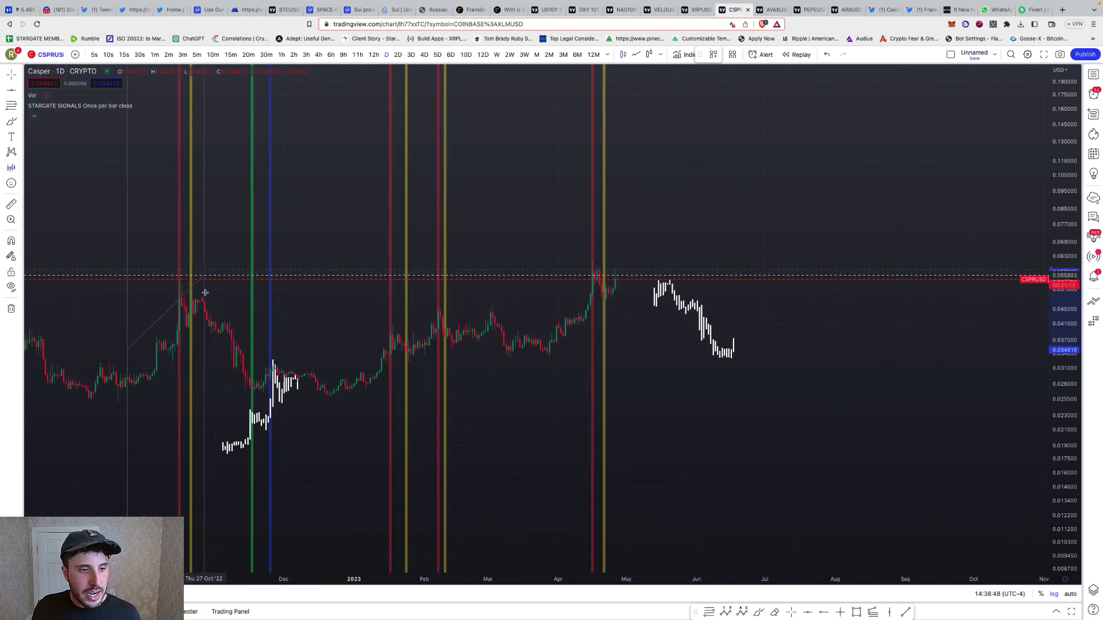
left_click(535, 335)
left_click_drag(600, 282, 607, 294)
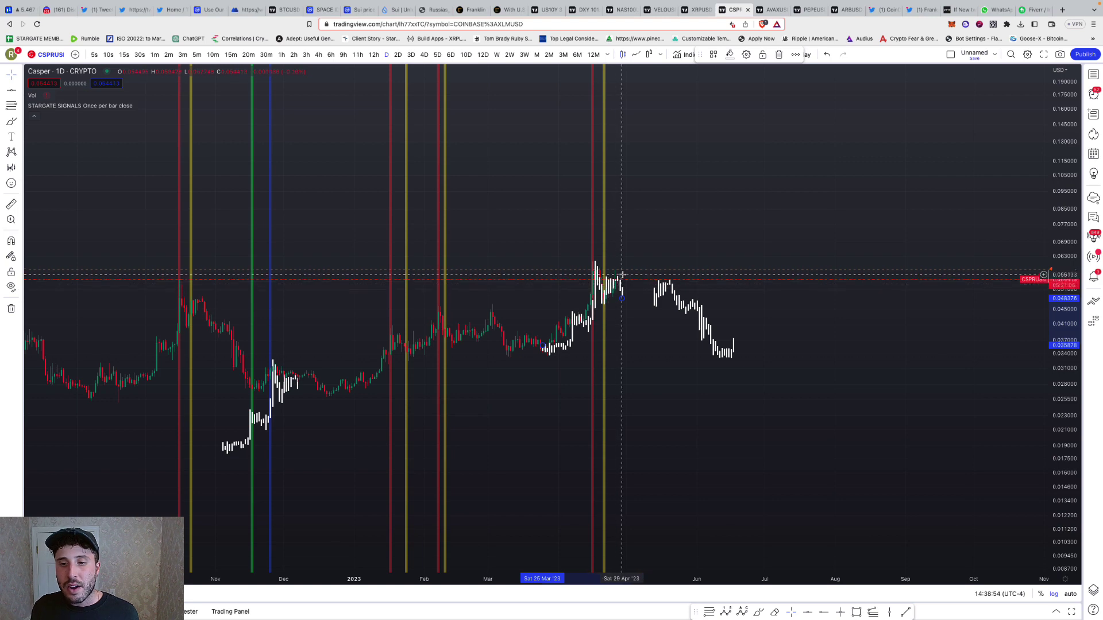
Step: Test the decline pattern against Casper's price from 20 April 2023, and move it clear of the price to September 2023
mouse_move(616, 290)
left_mouse_down()
mouse_move(637, 298)
mouse_move(623, 301)
left_mouse_up()
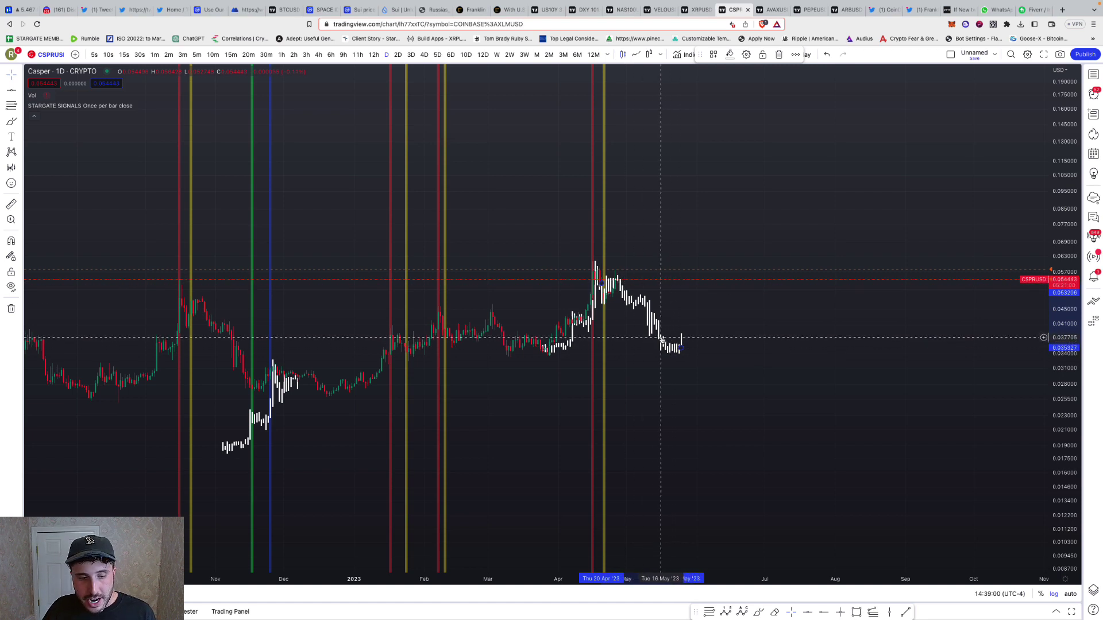
key("ctrl+z")
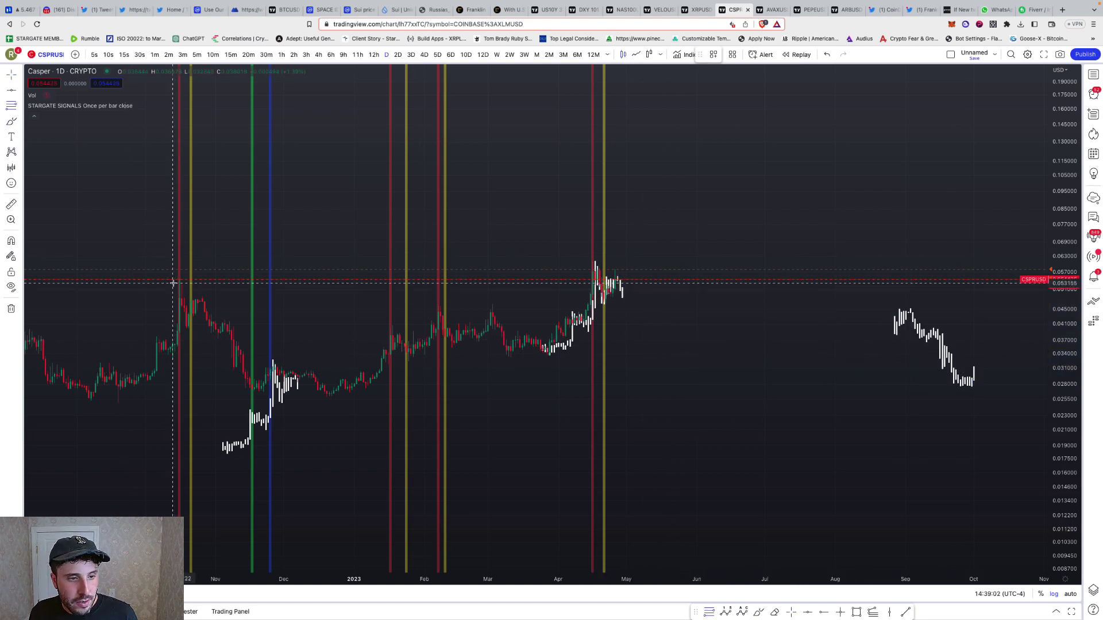
Step: Draw a Fibonacci retracement over Casper's October 2022 drop from about 0.0532 to about 0.0398
left_click(173, 282)
left_click(217, 303)
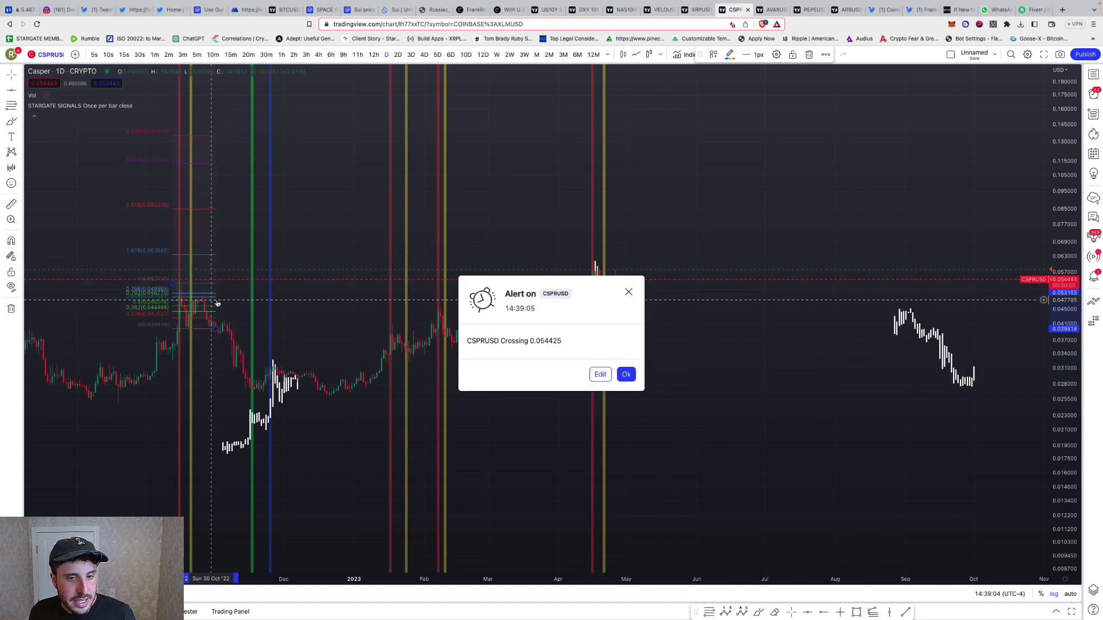
Step: Draw a Fibonacci retracement over Casper's April 2023 peak, from about 0.0609 down to about 0.0468
left_click(630, 292)
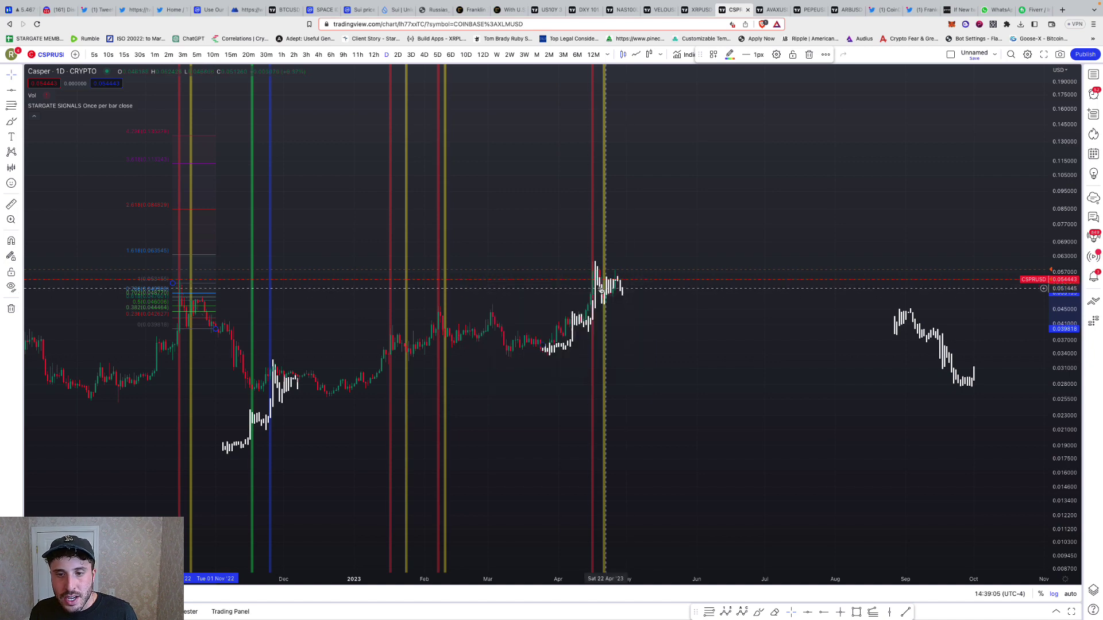
left_click(7, 106)
left_click(581, 262)
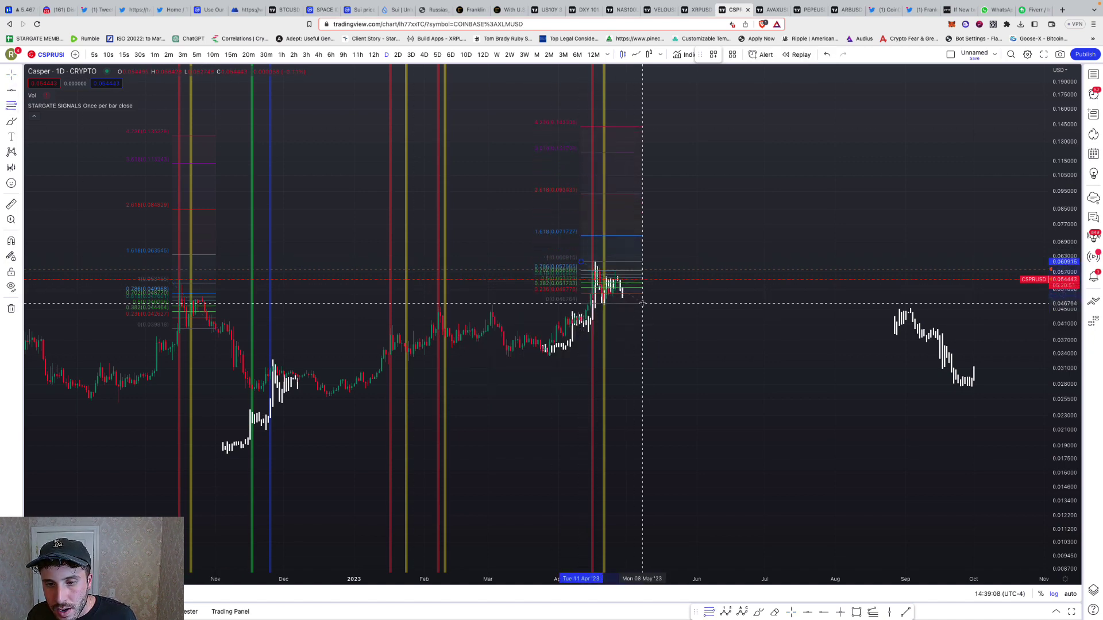
left_click(642, 303)
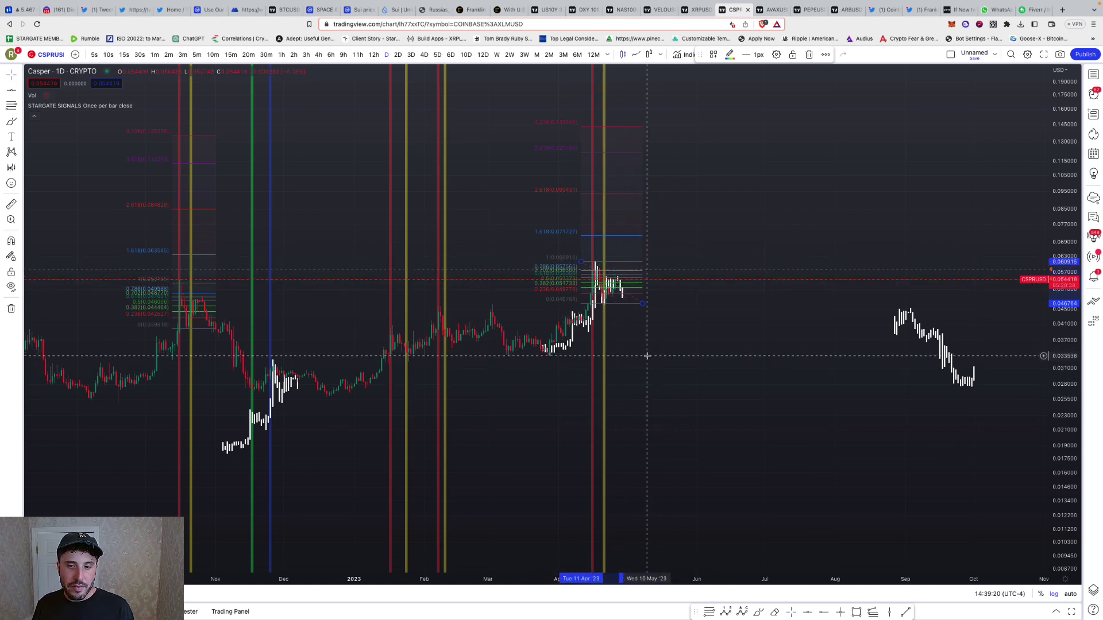
Step: Move Casper's rally pattern to 23 March–27 April 2023 and its decline pattern to 18 April–23 May 2023
left_click_drag(584, 325, 569, 317)
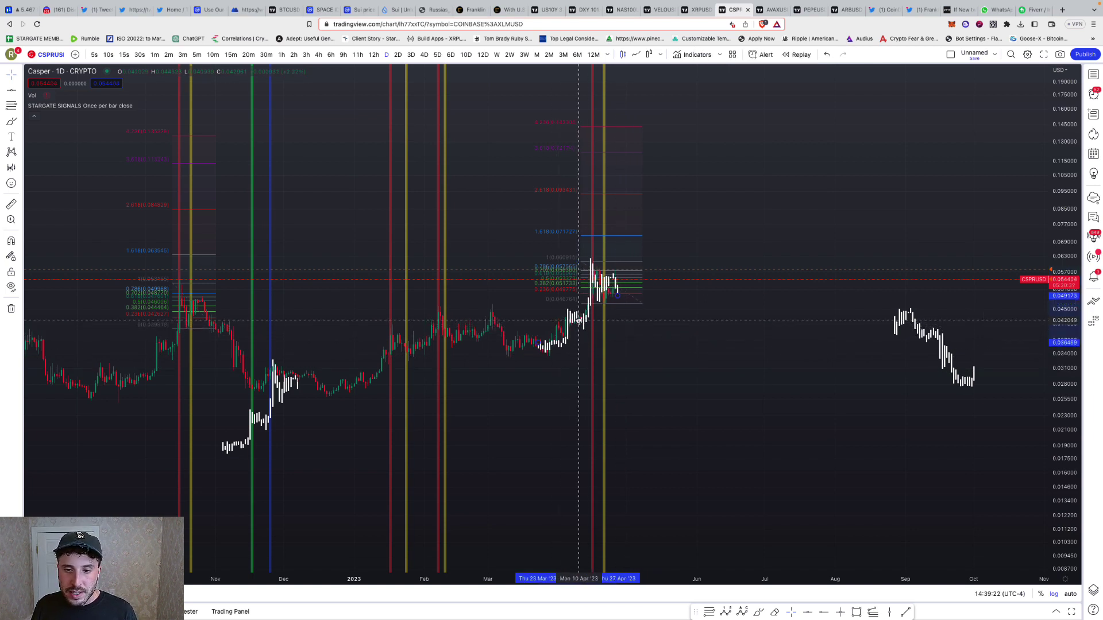
mouse_move(944, 338)
left_mouse_down()
mouse_move(608, 280)
mouse_move(644, 302)
left_mouse_up()
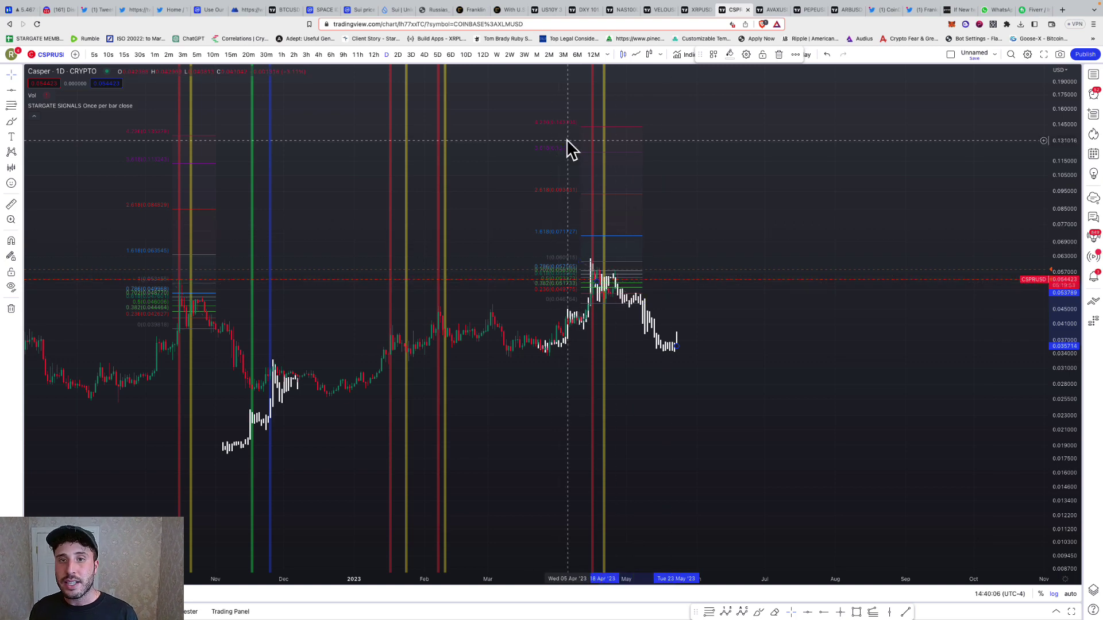
Step: Bring up the Avalanche chart on the weekly timeframe and examine its price history since late 2021
left_click(770, 10)
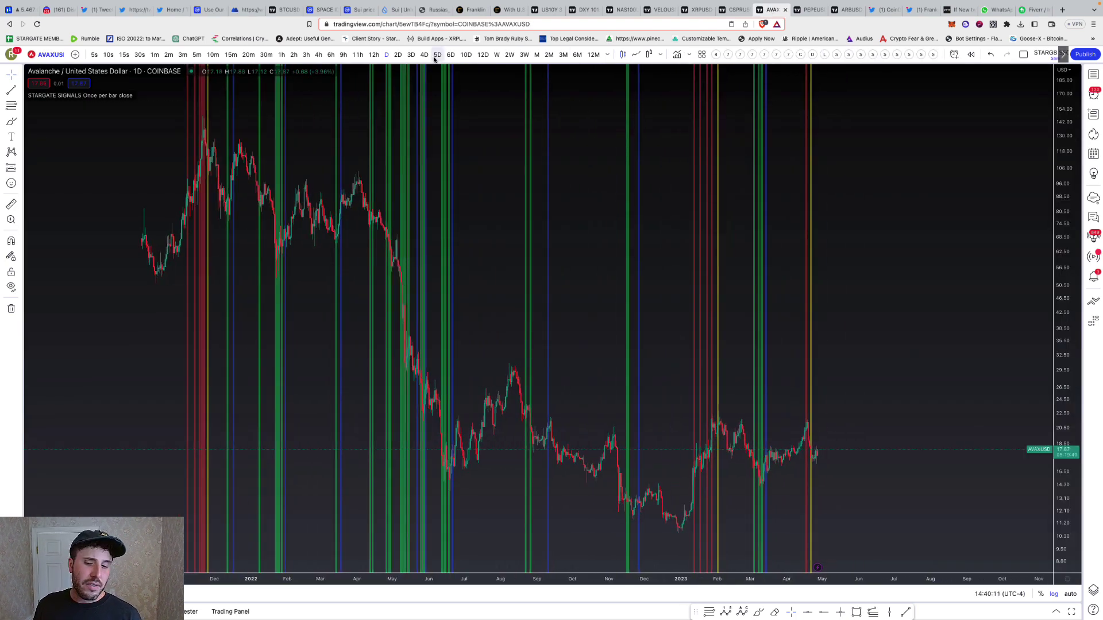
left_click(496, 54)
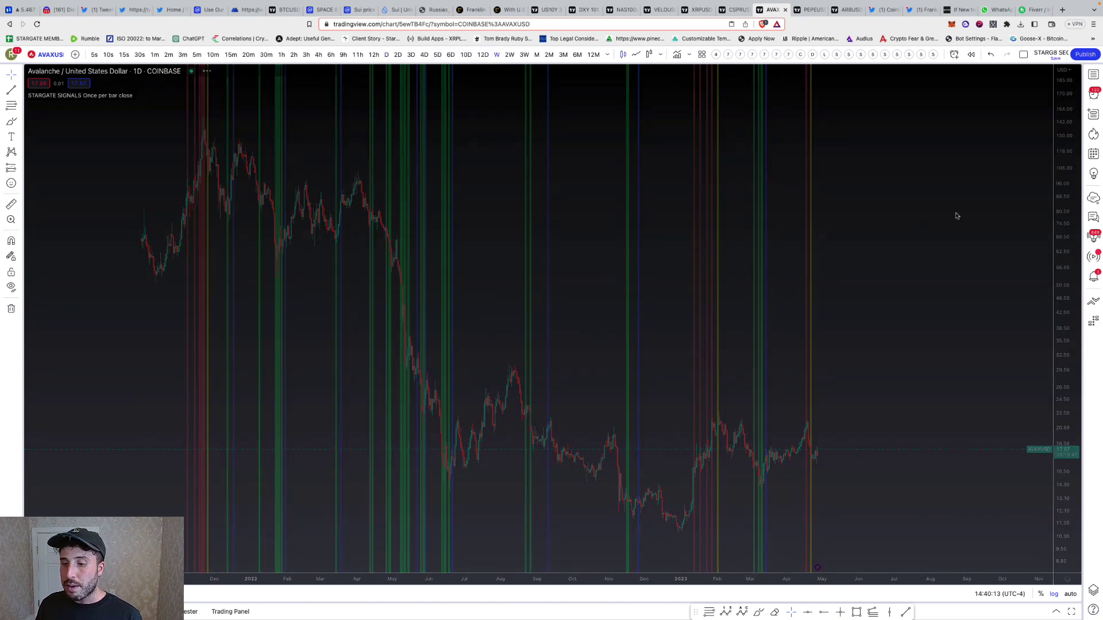
scroll(985, 435, "up", 3)
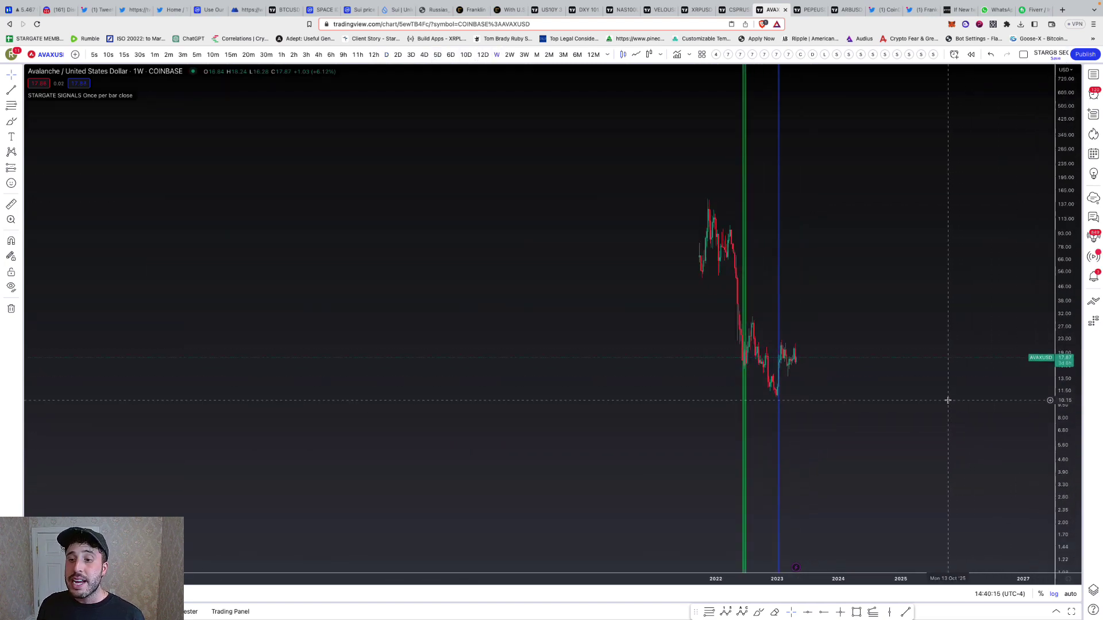
scroll(948, 401, "up", 5)
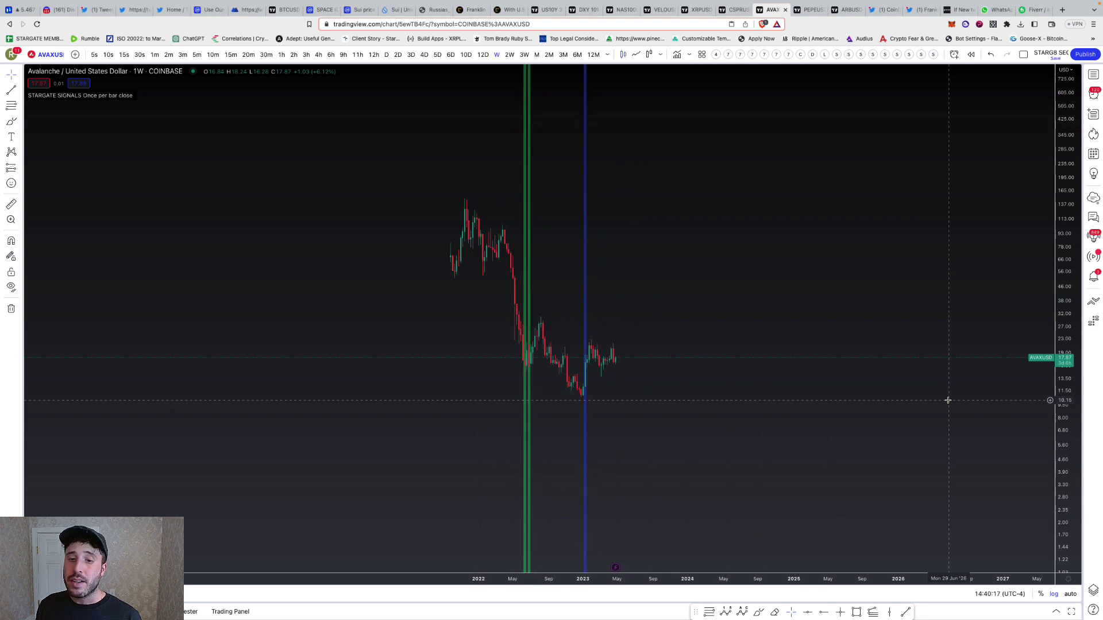
scroll(922, 421, "up", 3)
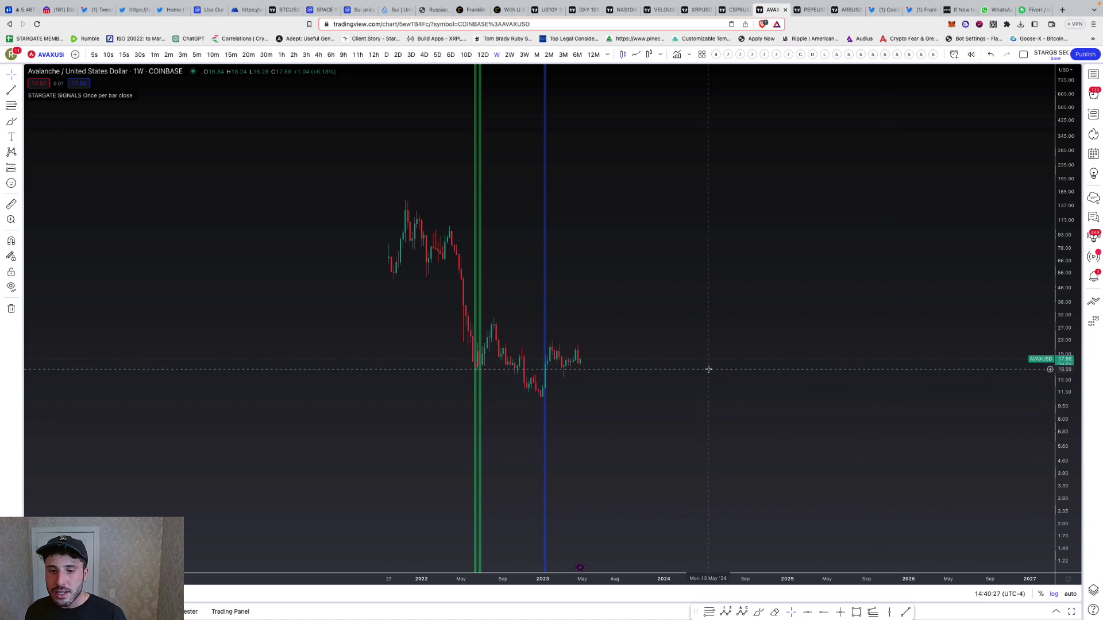
scroll(680, 379, "up", 2)
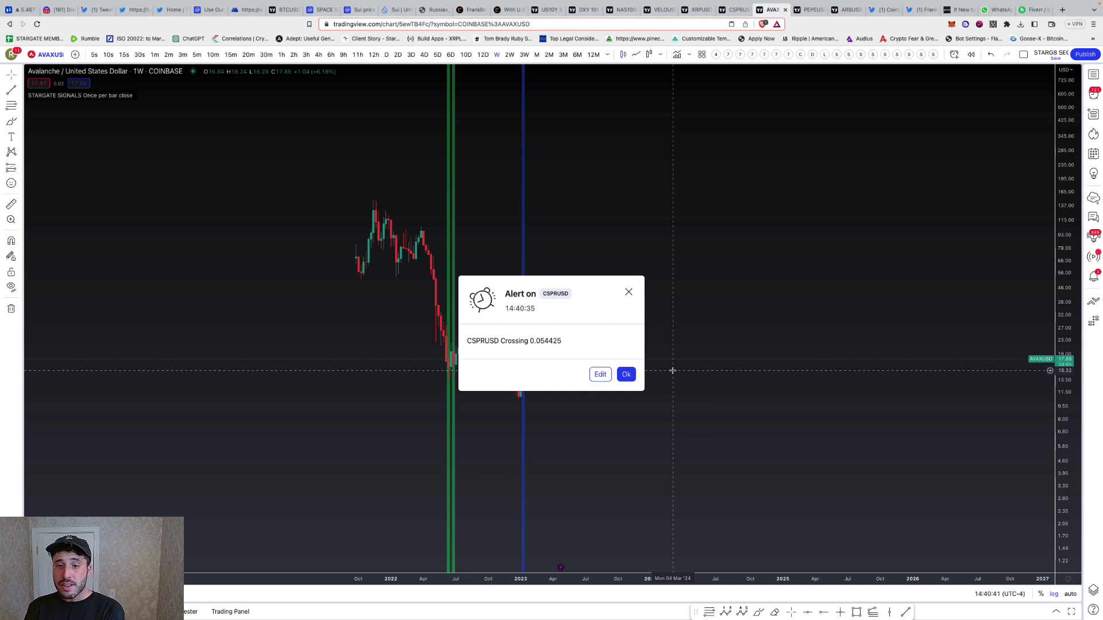
left_click(628, 292)
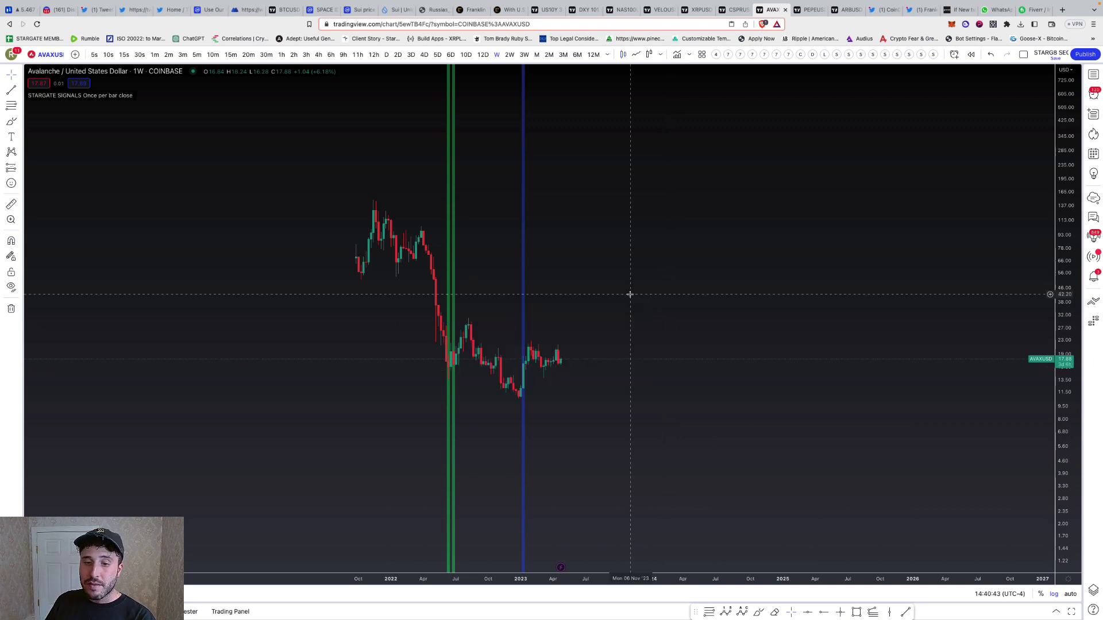
scroll(670, 338, "down", 2)
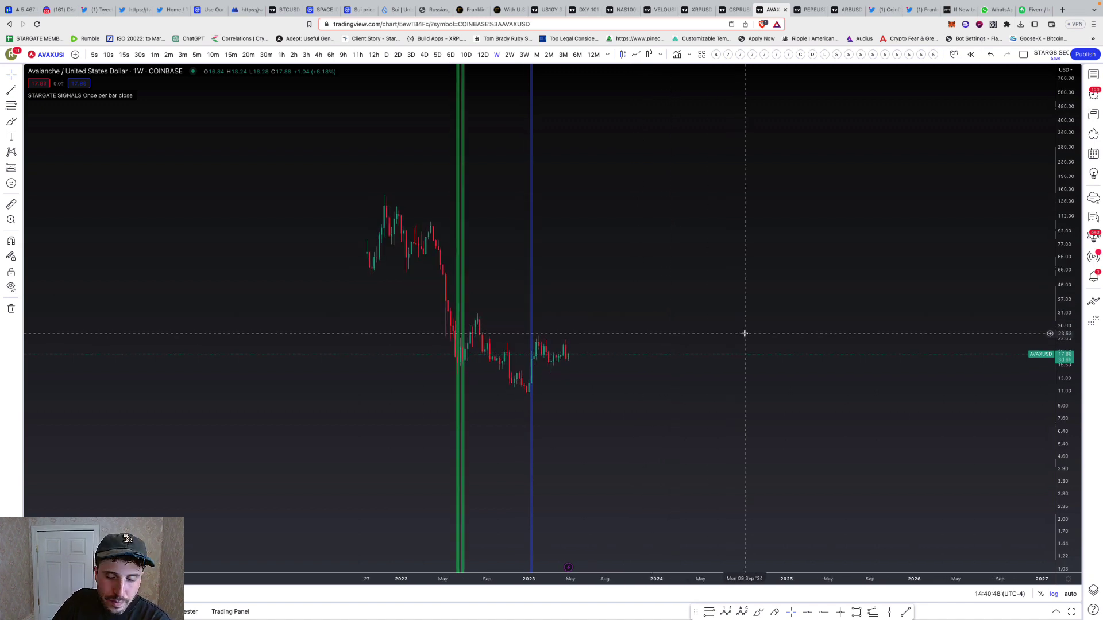
scroll(735, 337, "down", 1)
scroll(733, 338, "left", 5)
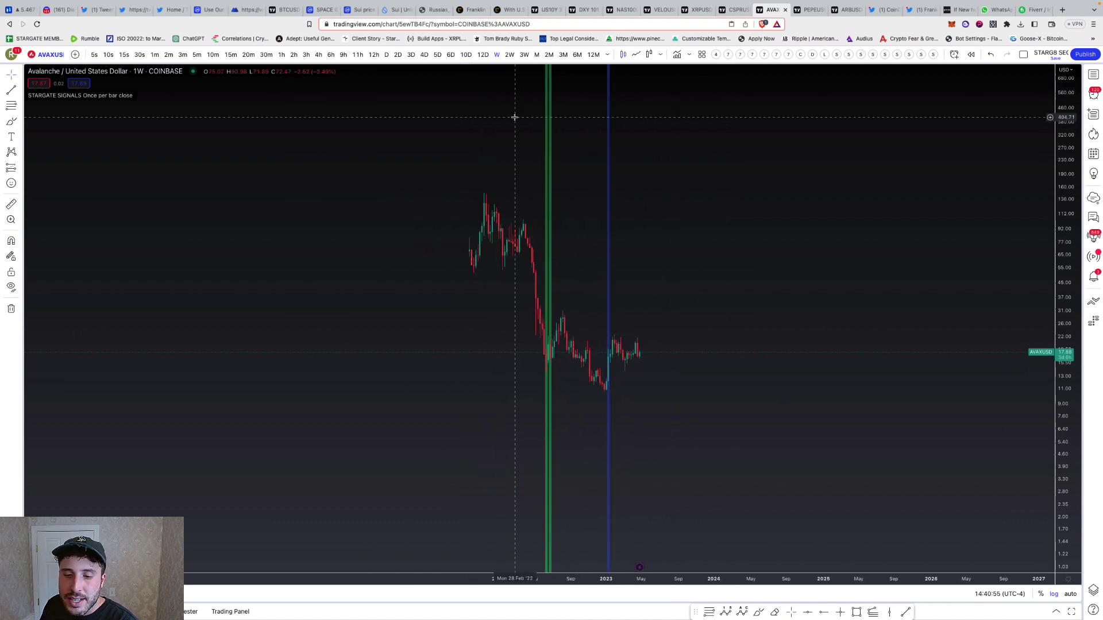
scroll(512, 113, "up", 3)
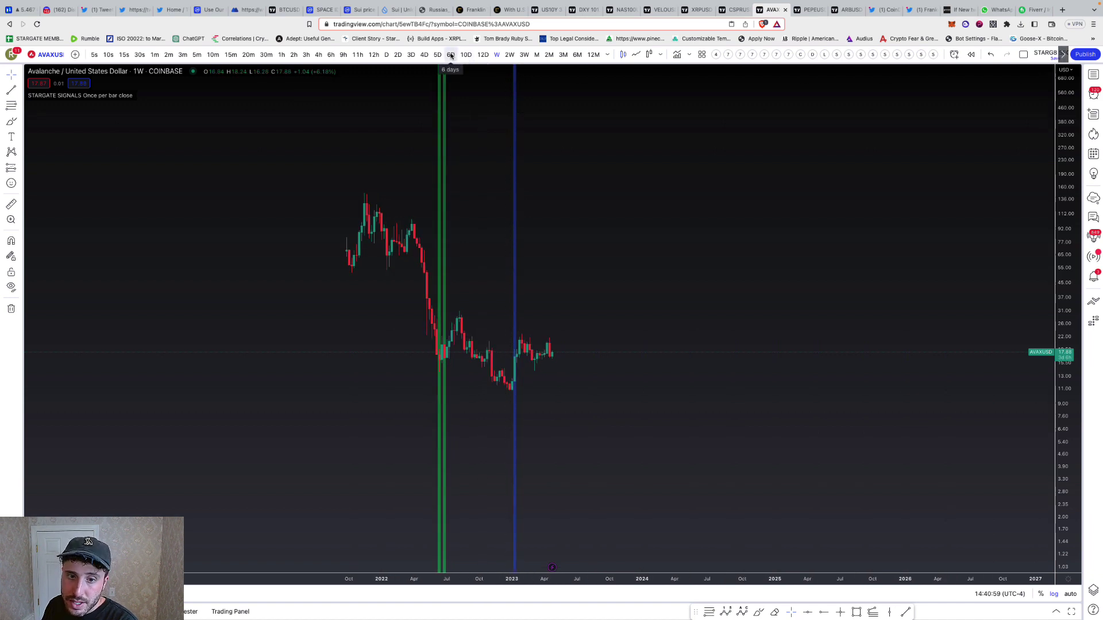
Step: View Avalanche on the 3-day and 12-hour timeframes, with the price scale stretched vertically
left_click(415, 57)
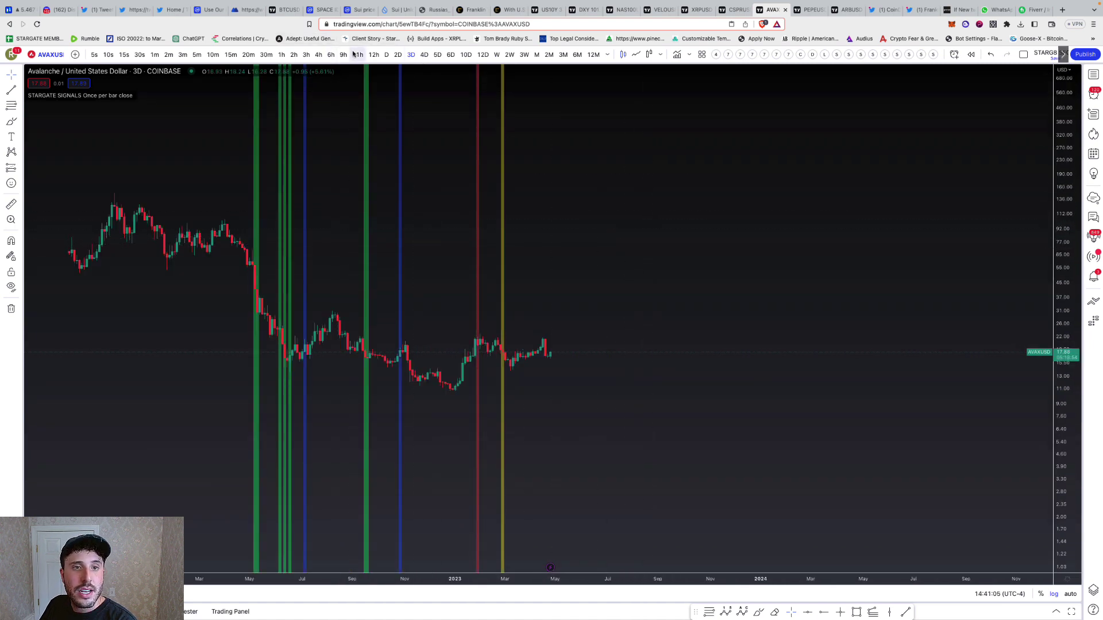
left_click(372, 54)
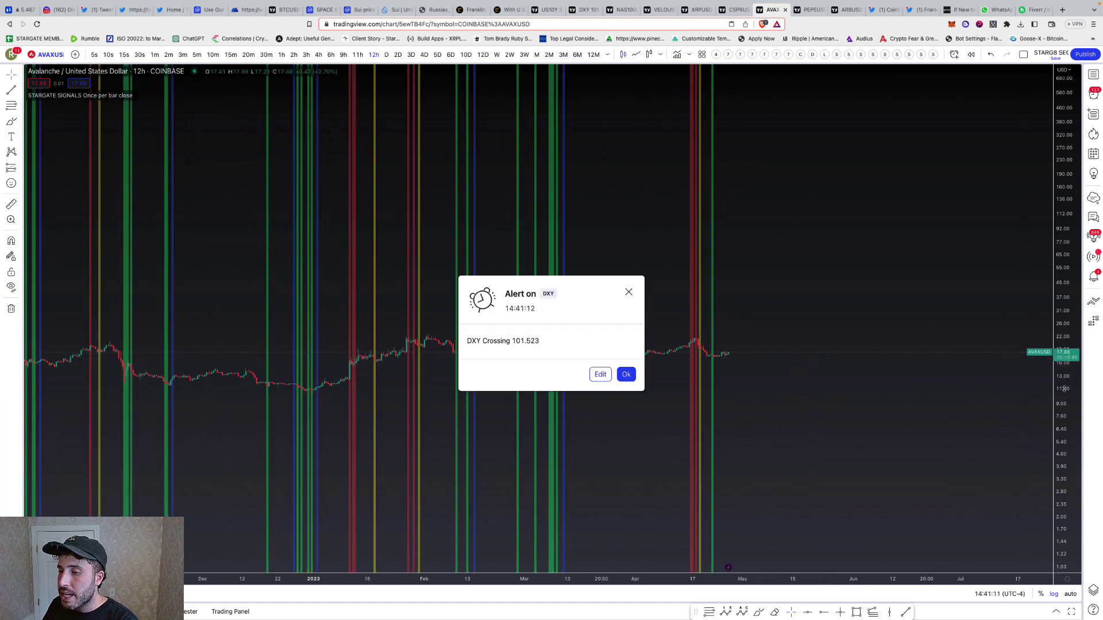
mouse_move(1064, 389)
left_mouse_down()
mouse_move(1065, 333)
mouse_move(1064, 367)
left_mouse_up()
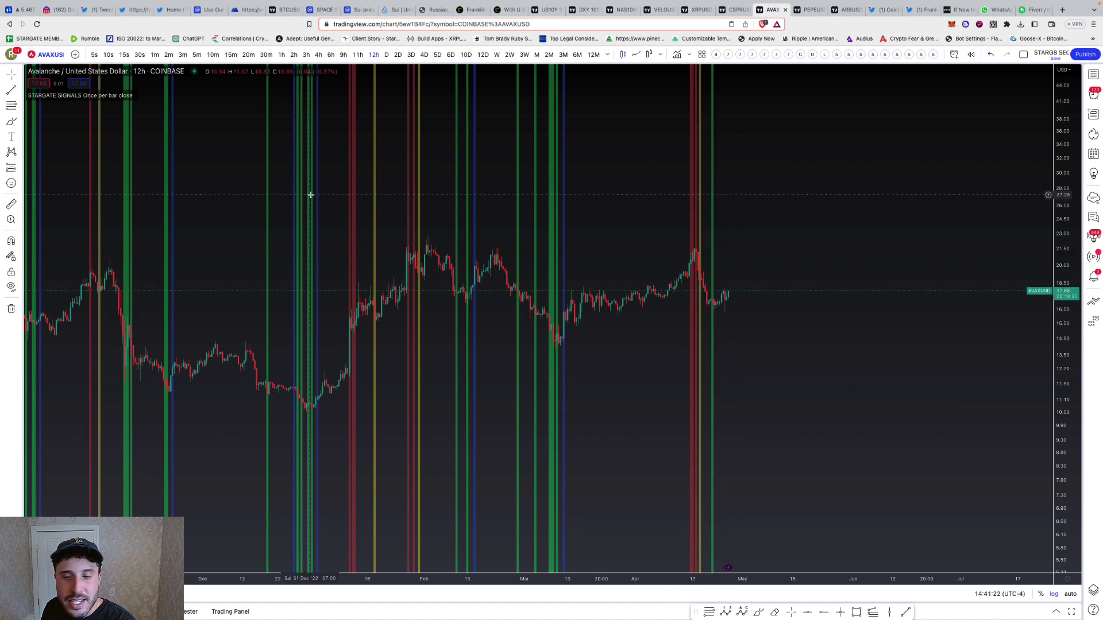
Step: Draw a Fibonacci retracement on Avalanche's late April 2023 price, from about 18.27 to about 16.11
left_click(717, 286)
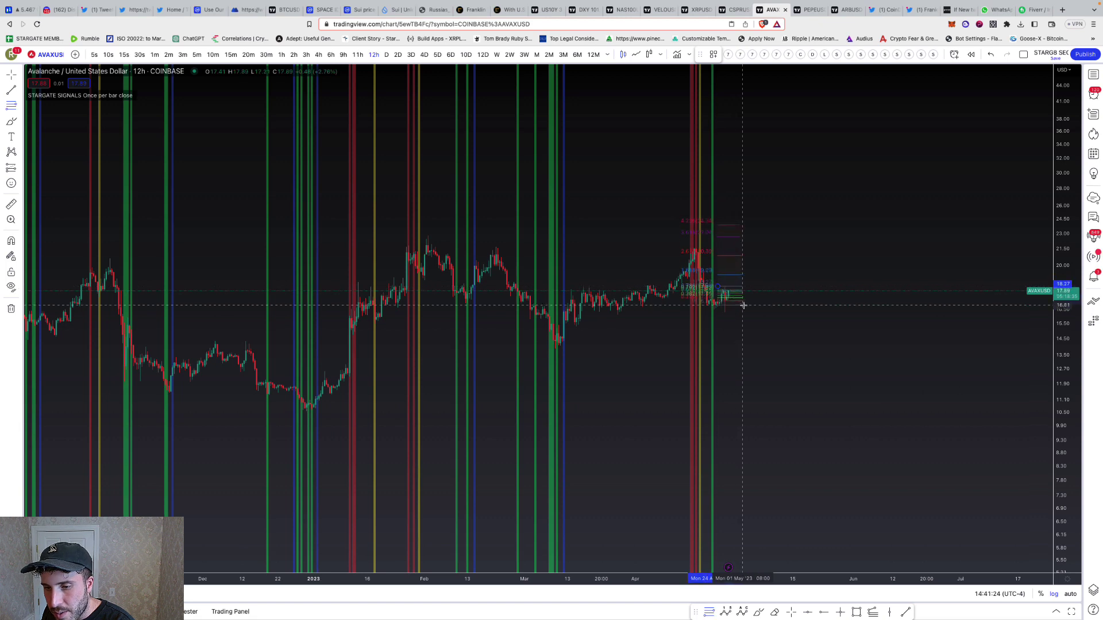
left_click(752, 314)
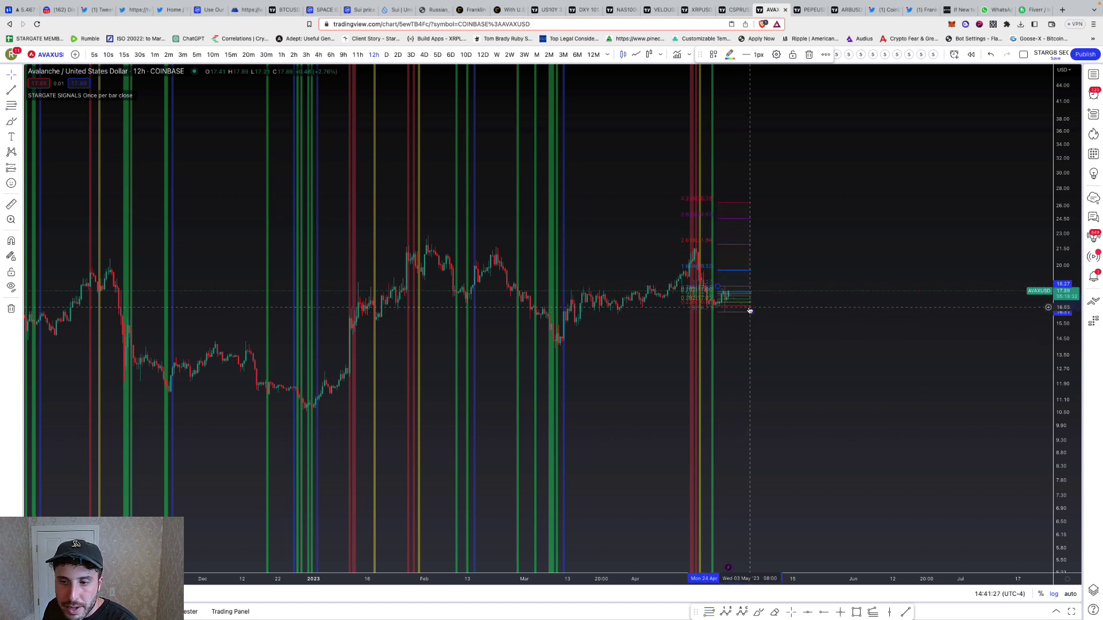
scroll(750, 311, "up", 2)
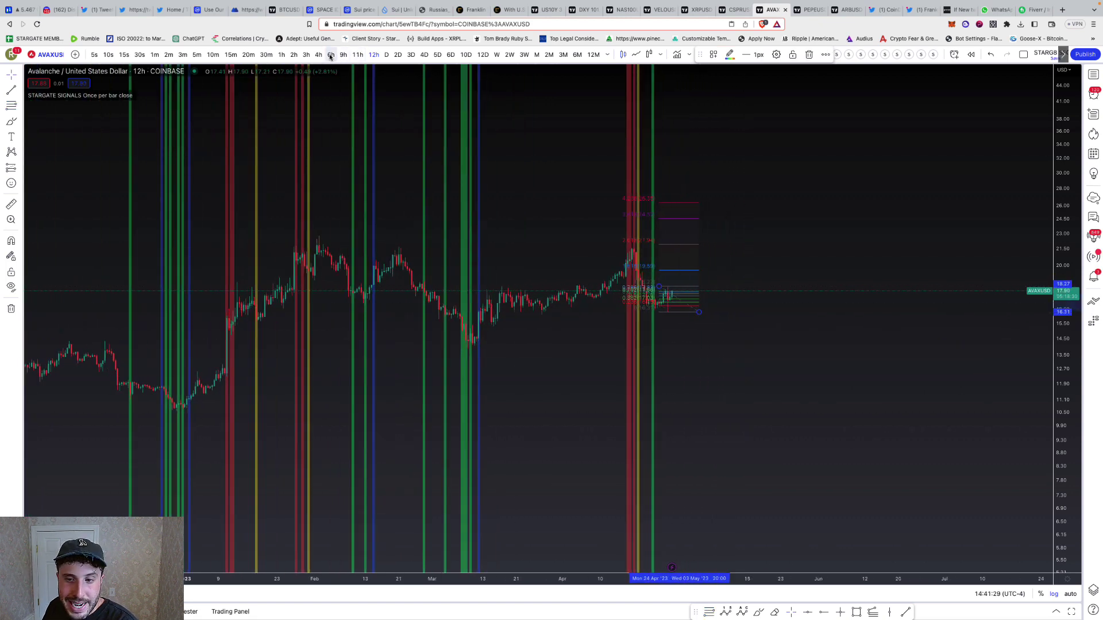
Step: Set Avalanche to the 6-hour timeframe and draw a second Fibonacci retracement from the 18 April 2023 peak near 21.6 to about 16.2
left_click(331, 55)
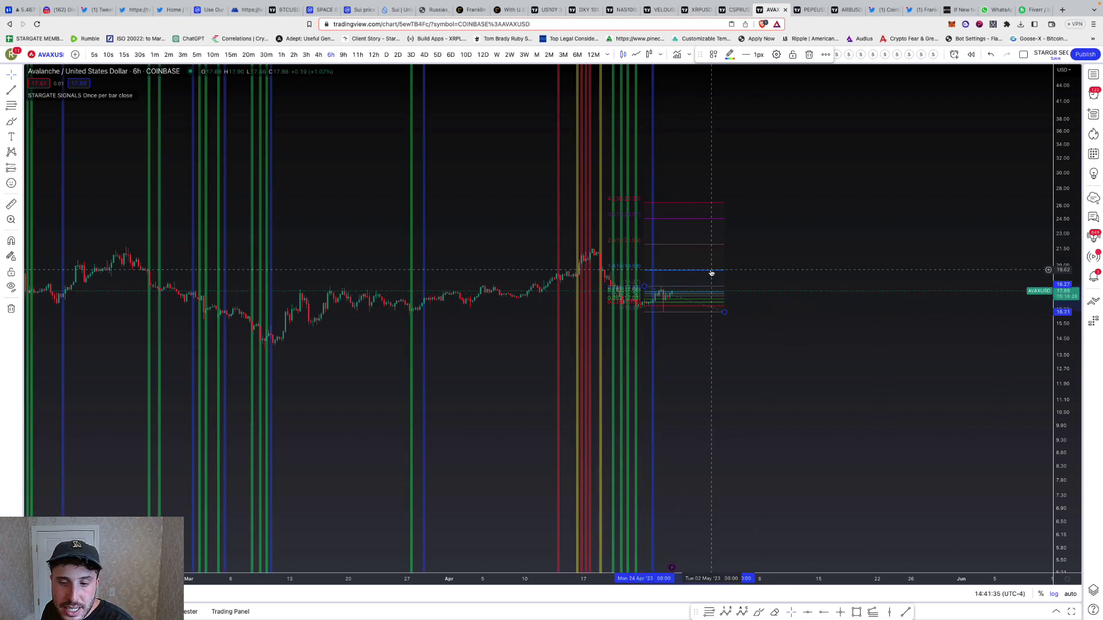
left_click(10, 107)
left_click(591, 249)
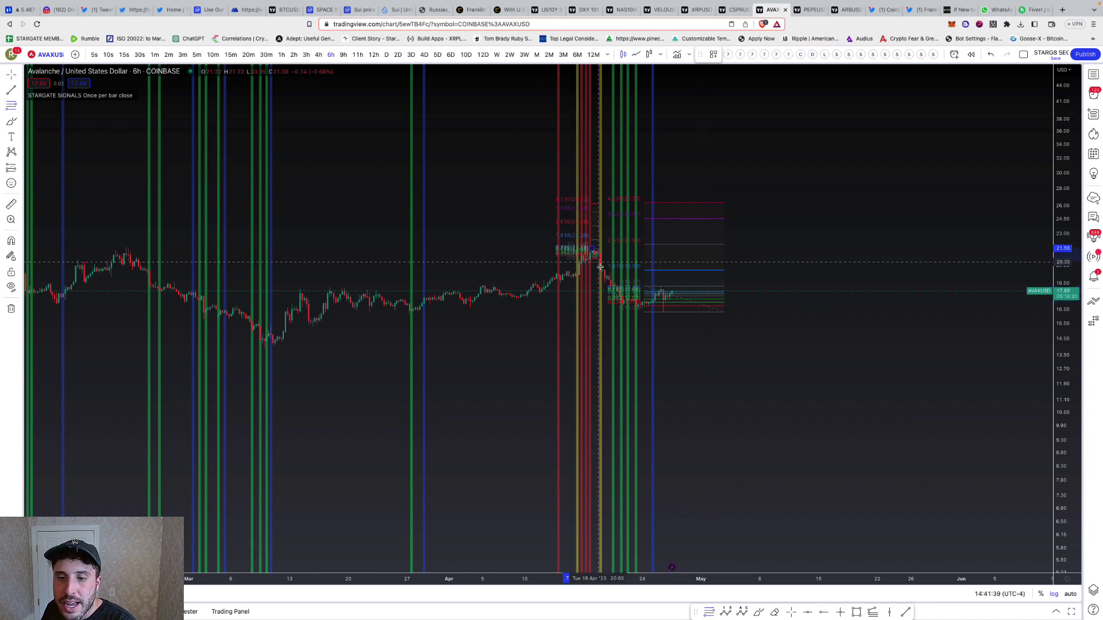
left_click(730, 312)
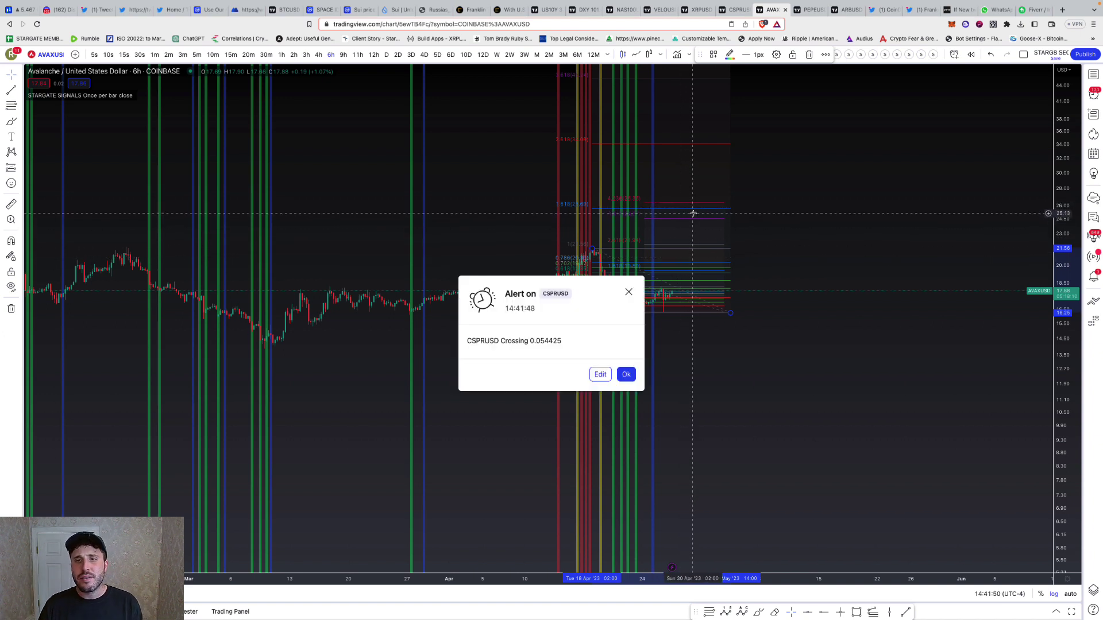
Step: Dismiss the Casper price alert and remove all drawings from the Avalanche chart
right_click(633, 296)
left_click(628, 292)
left_click(628, 292)
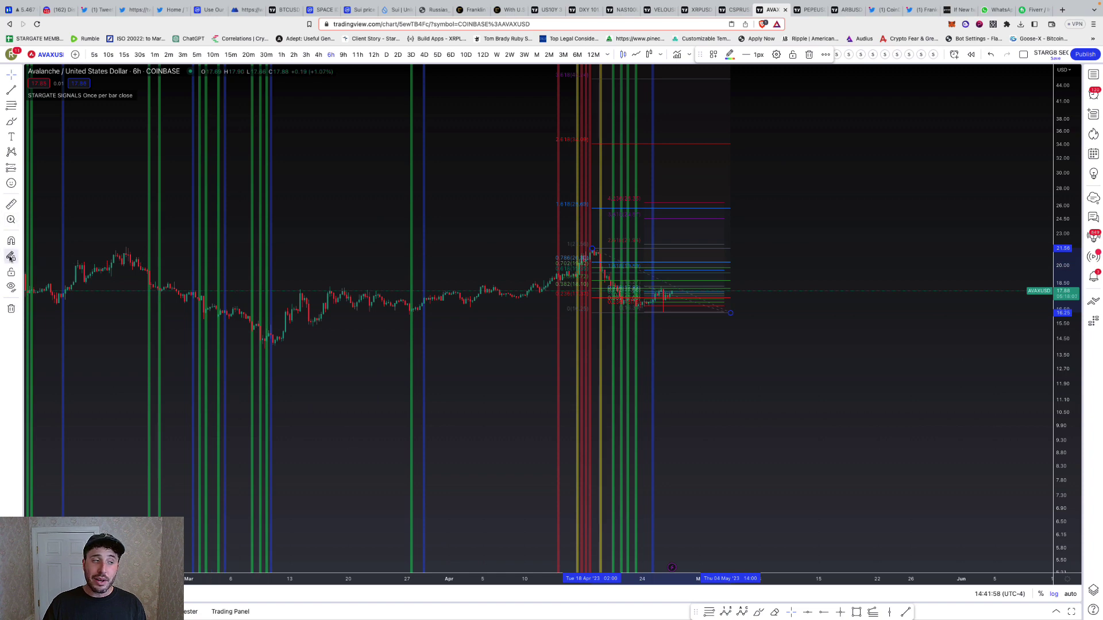
left_click(11, 309)
left_click(60, 306)
Step: Compare Avalanche's recent price action and signals on the 6-hour, 4-hour, 2-hour and 3-hour timeframes
scroll(217, 330, "down", 3)
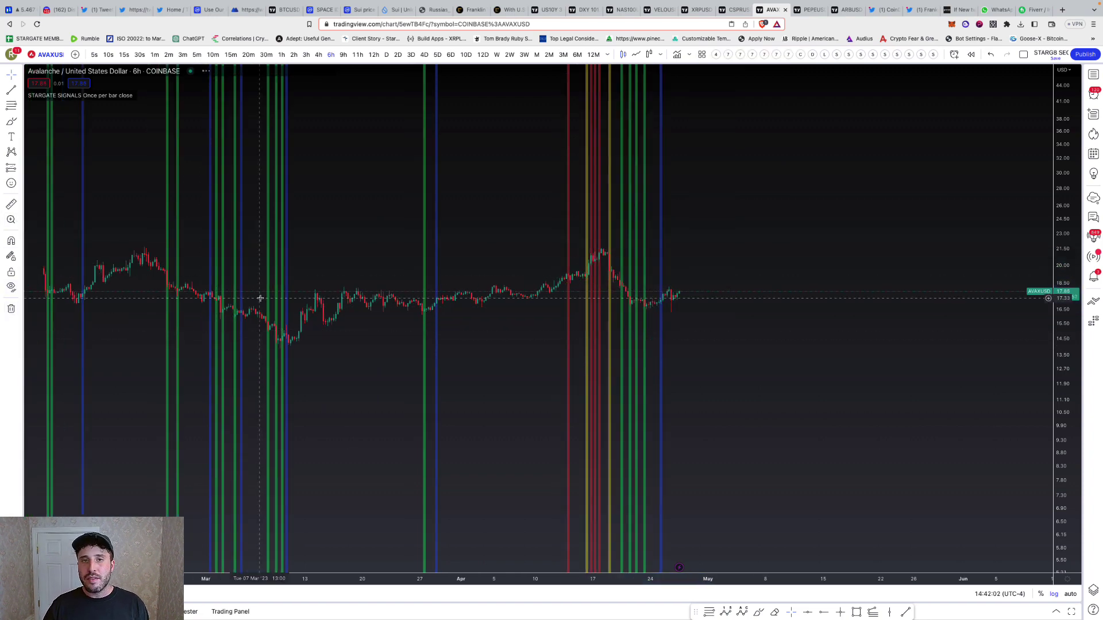
left_click(630, 292)
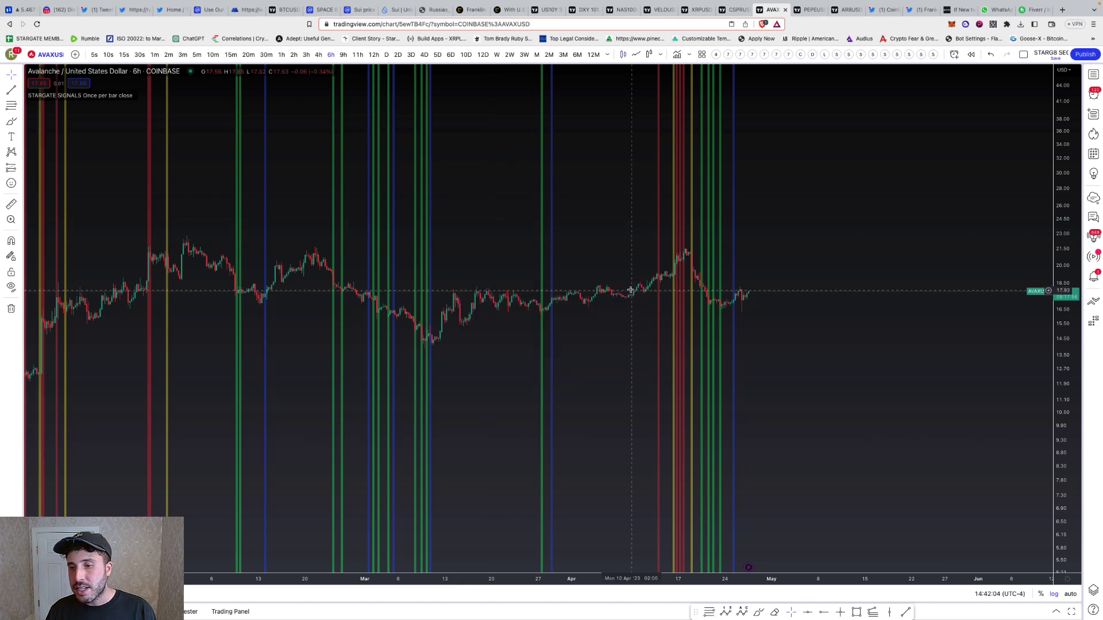
scroll(543, 234, "right", 3)
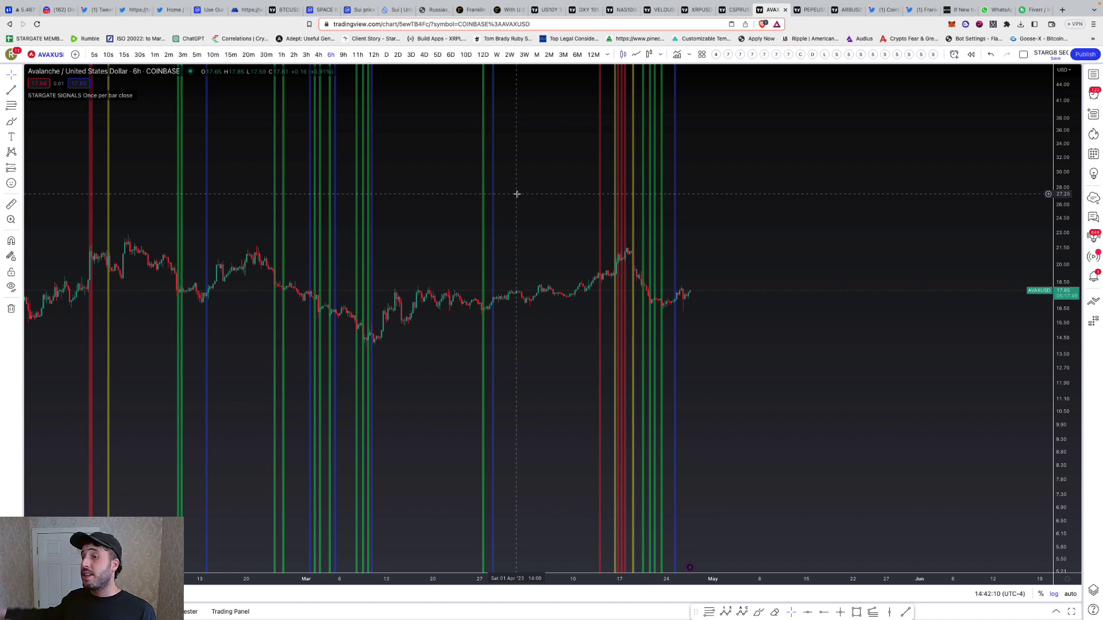
left_click(319, 55)
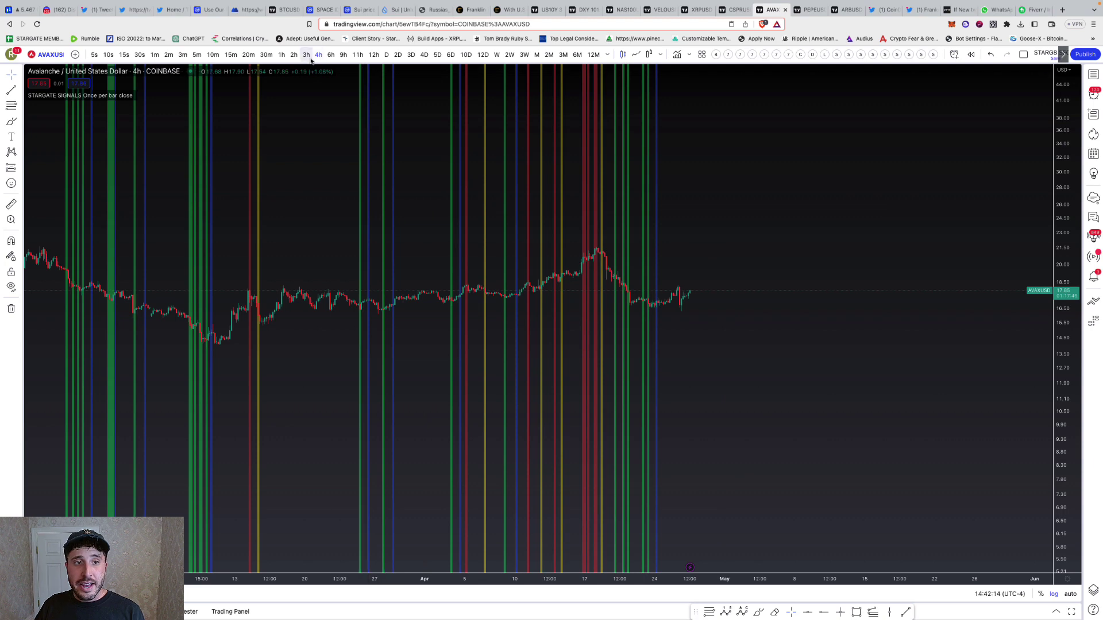
left_click(294, 55)
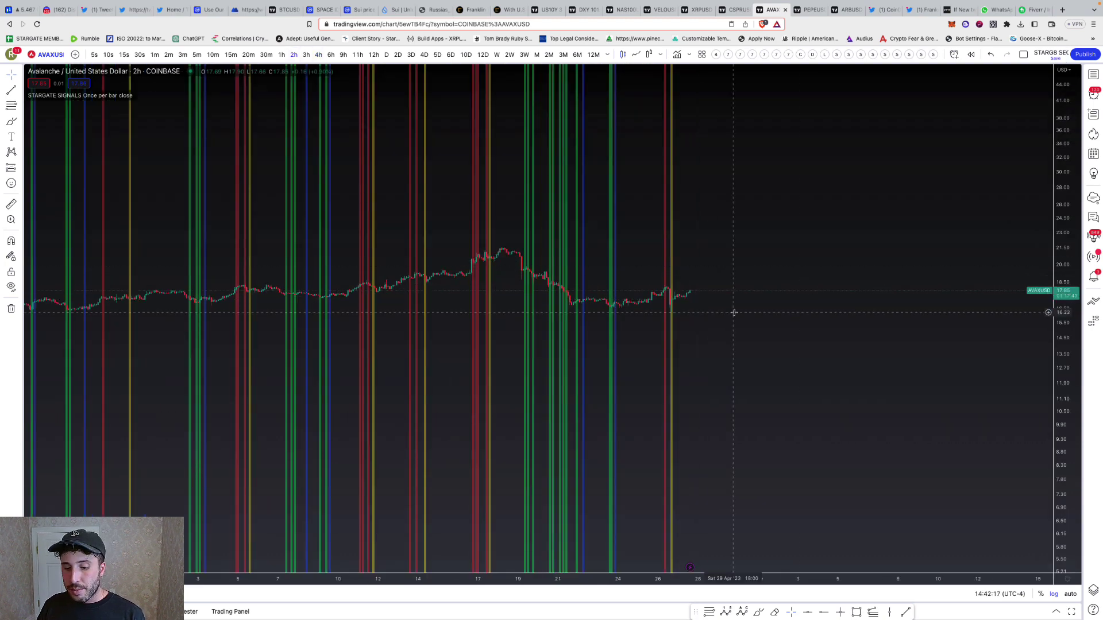
scroll(735, 297, "right", 3)
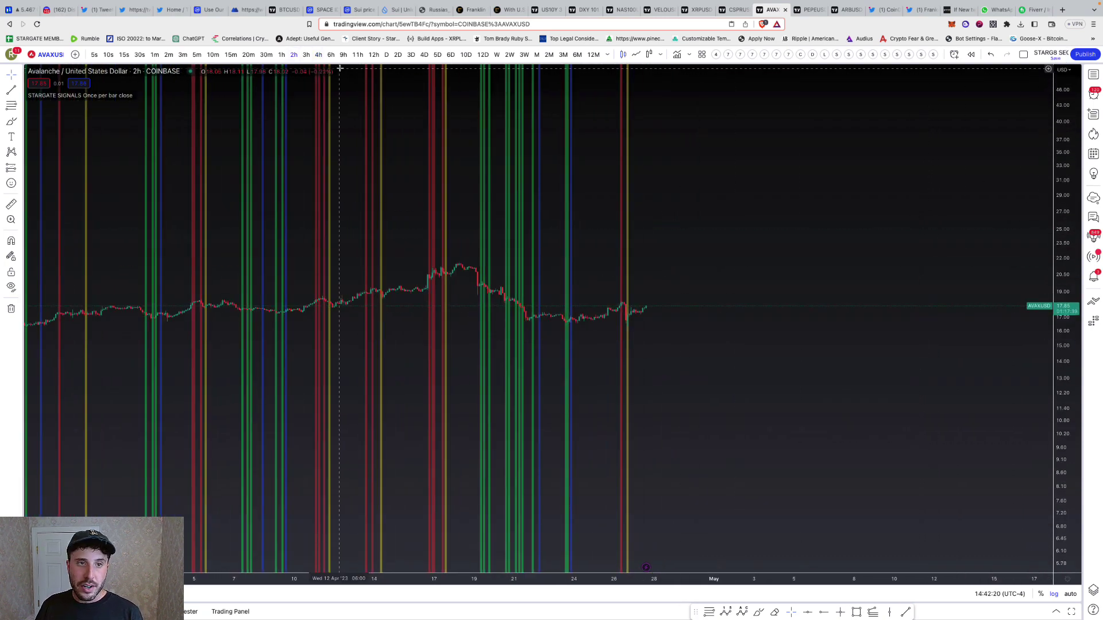
left_click(306, 55)
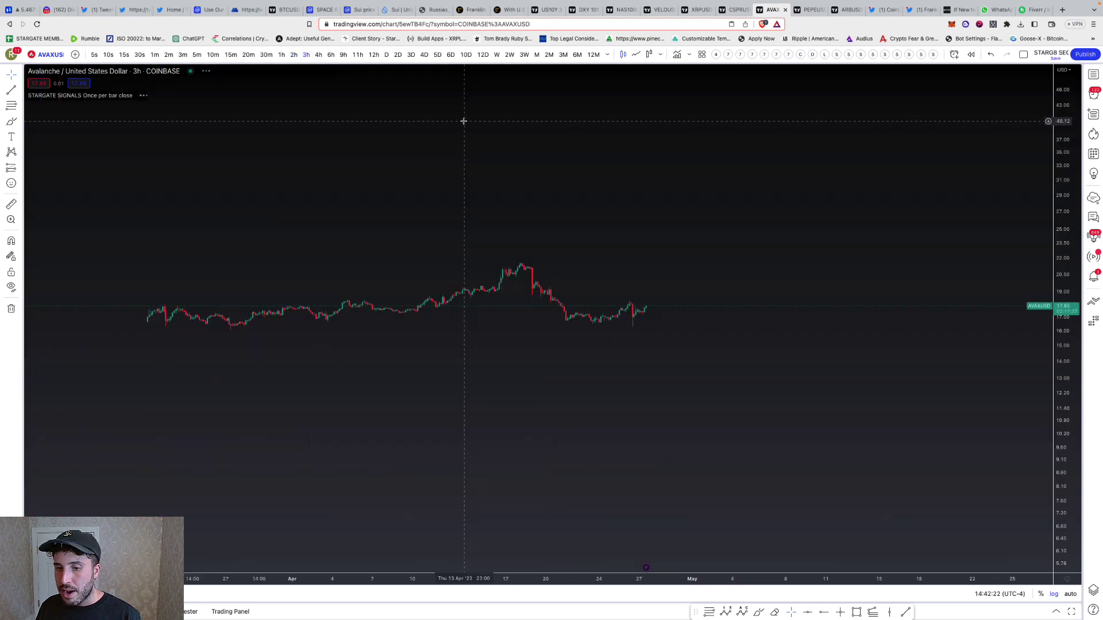
scroll(623, 192, "down", 3)
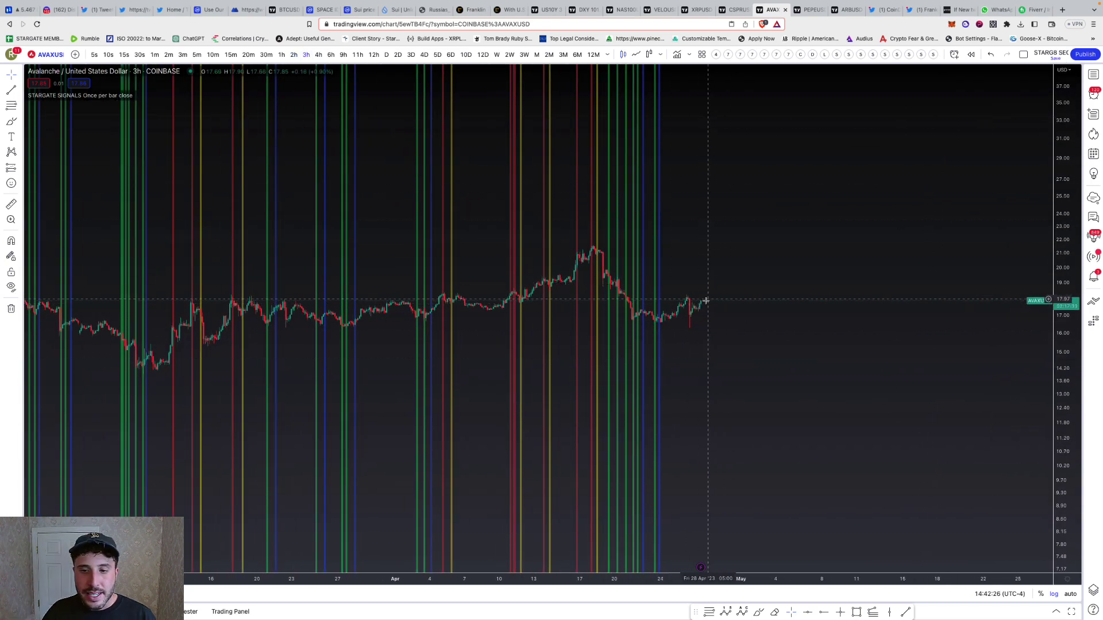
scroll(703, 93, "right", 2)
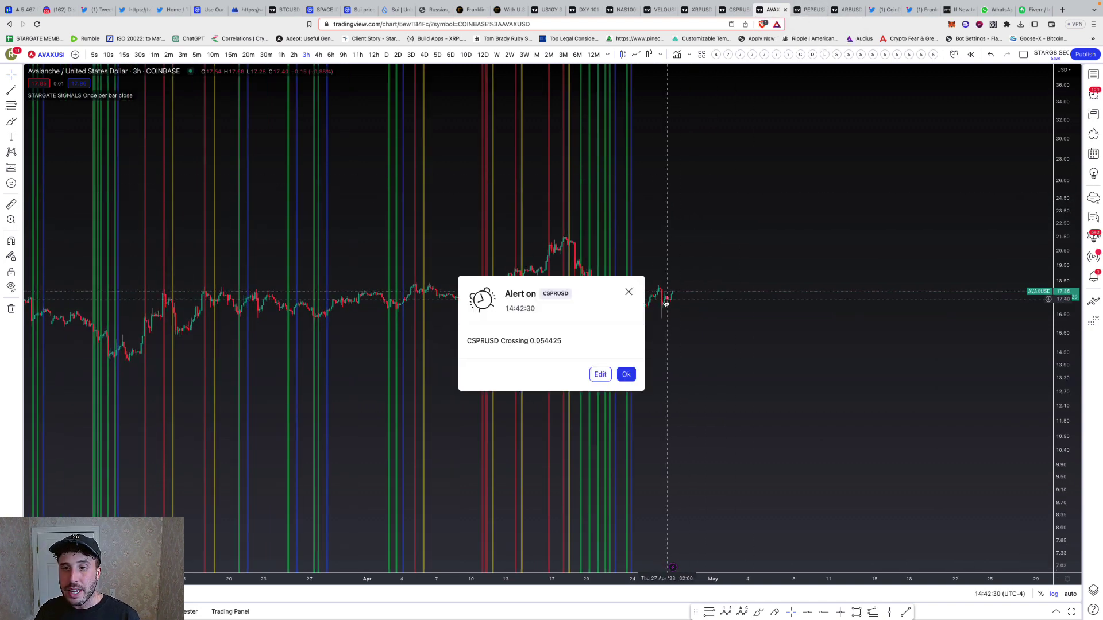
Step: Dismiss the Casper price alert and switch to the PEPEUSDT chart
left_click(630, 291)
left_click(810, 10)
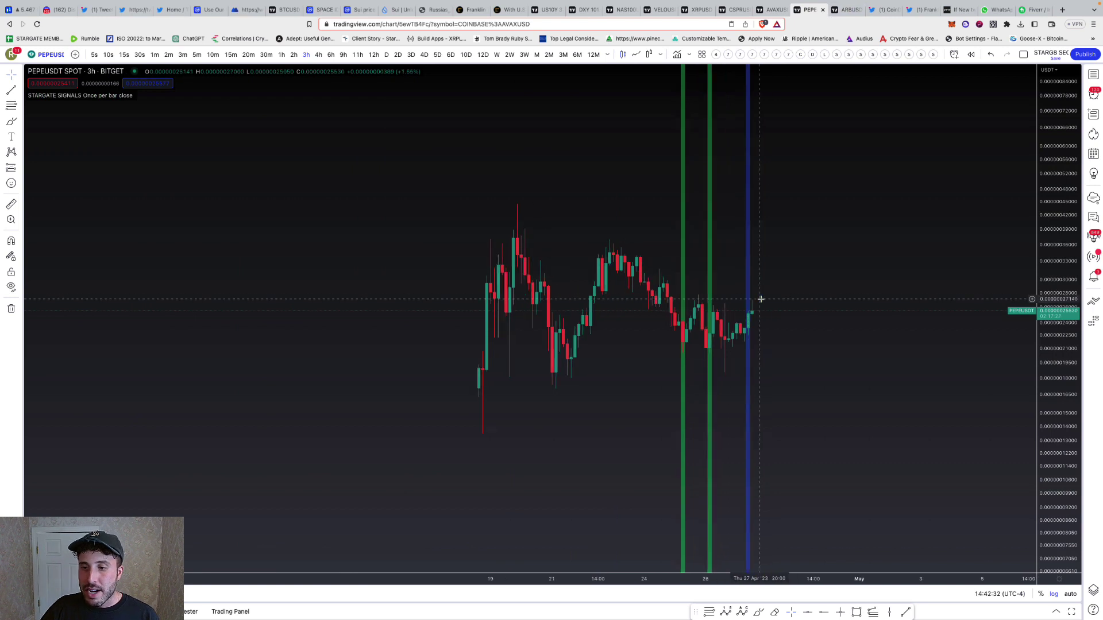
Step: Draw a Fibonacci retracement on the PEPE chart from the 20 April low near 0.00000017 up to about 0.00000037, extending to 2 May
scroll(488, 345, "down", 3)
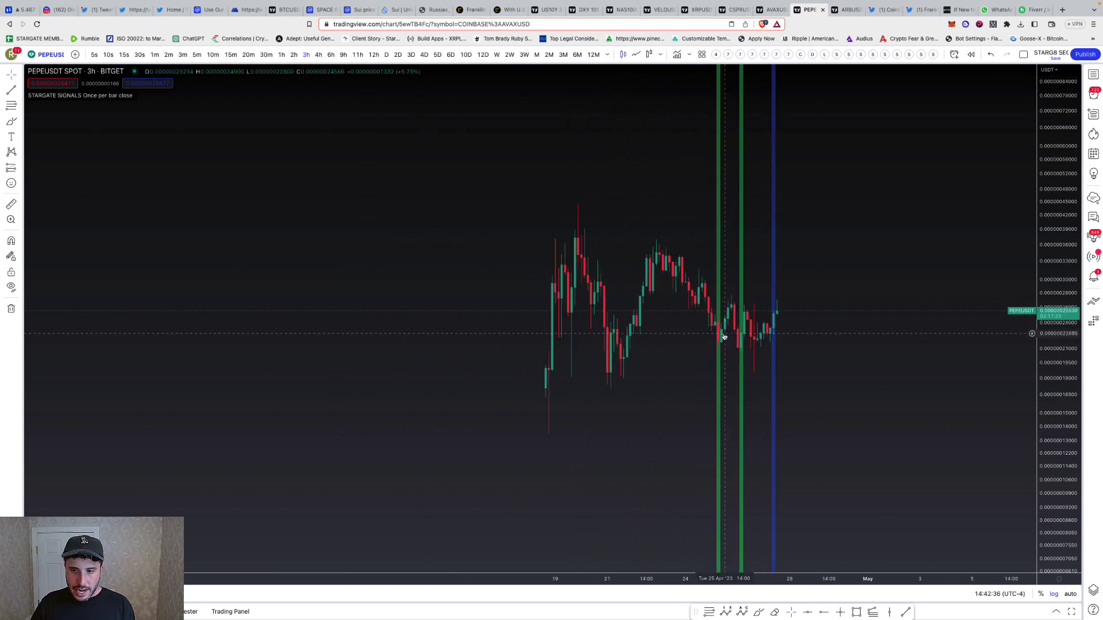
left_click_drag(741, 333, 687, 330)
left_click(11, 105)
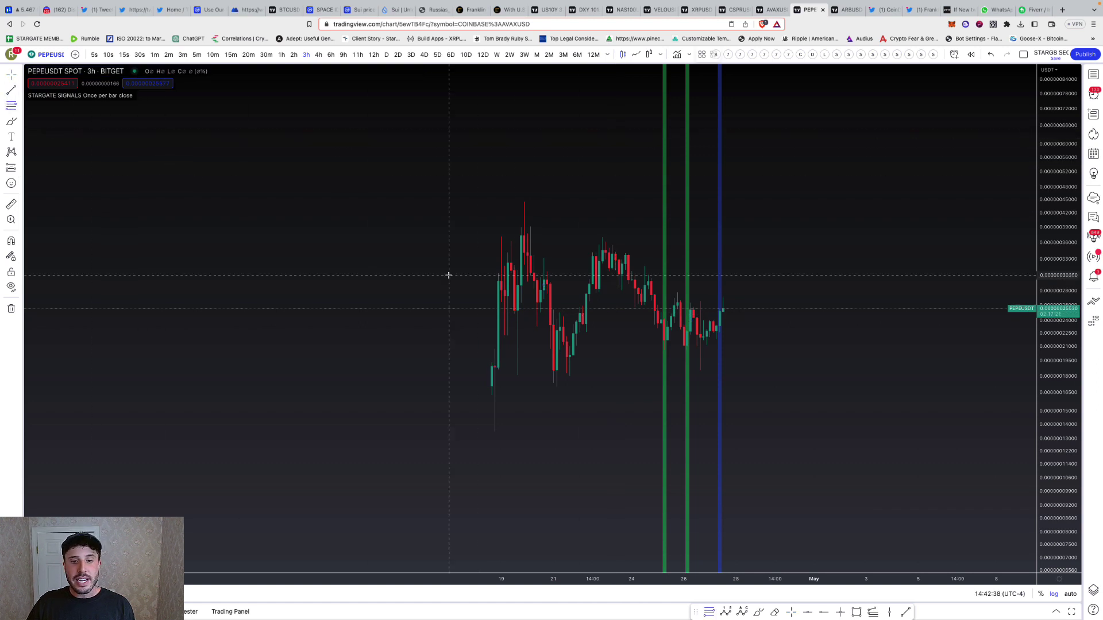
left_click(540, 386)
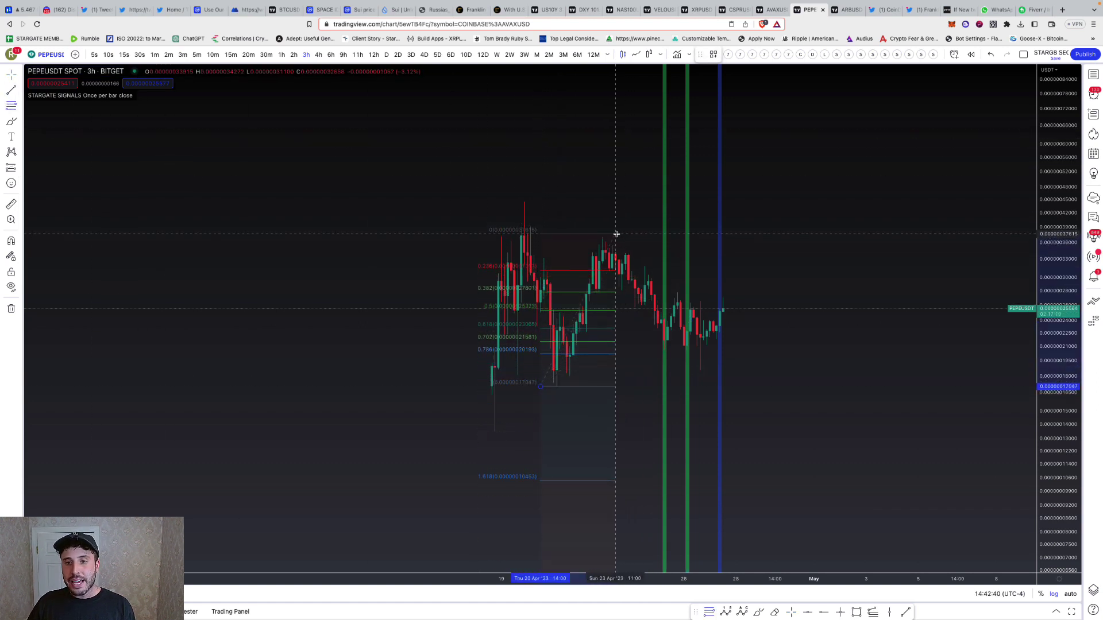
left_click(842, 237)
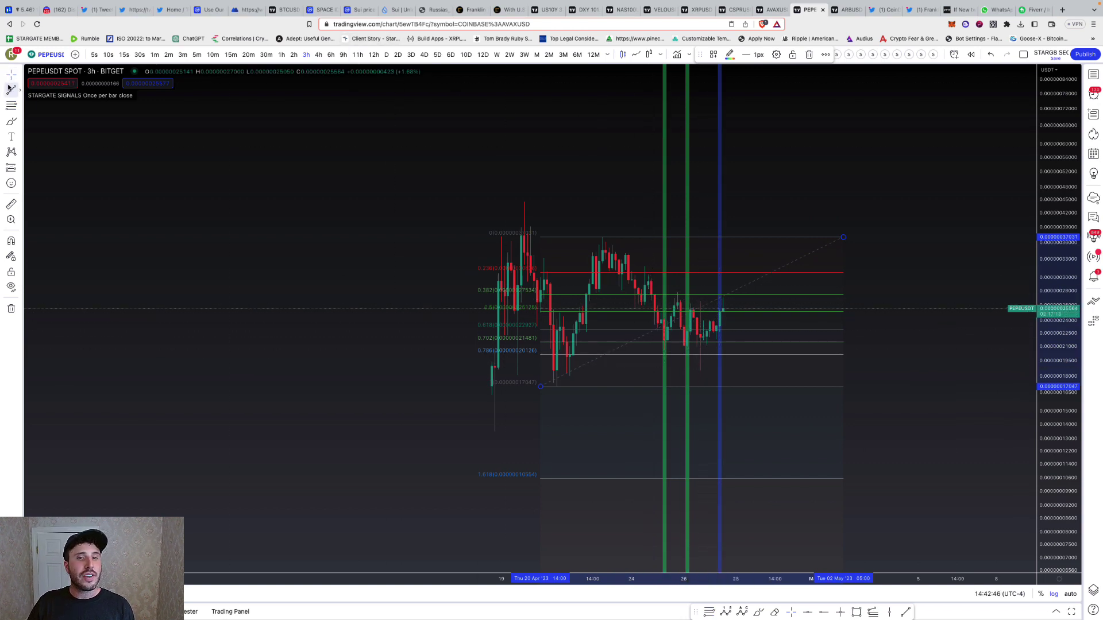
Step: Draw a descending trend line along the PEPE highs from the 22 April peak to about 0.00000023 on 27 April
left_click(11, 89)
left_click(602, 239)
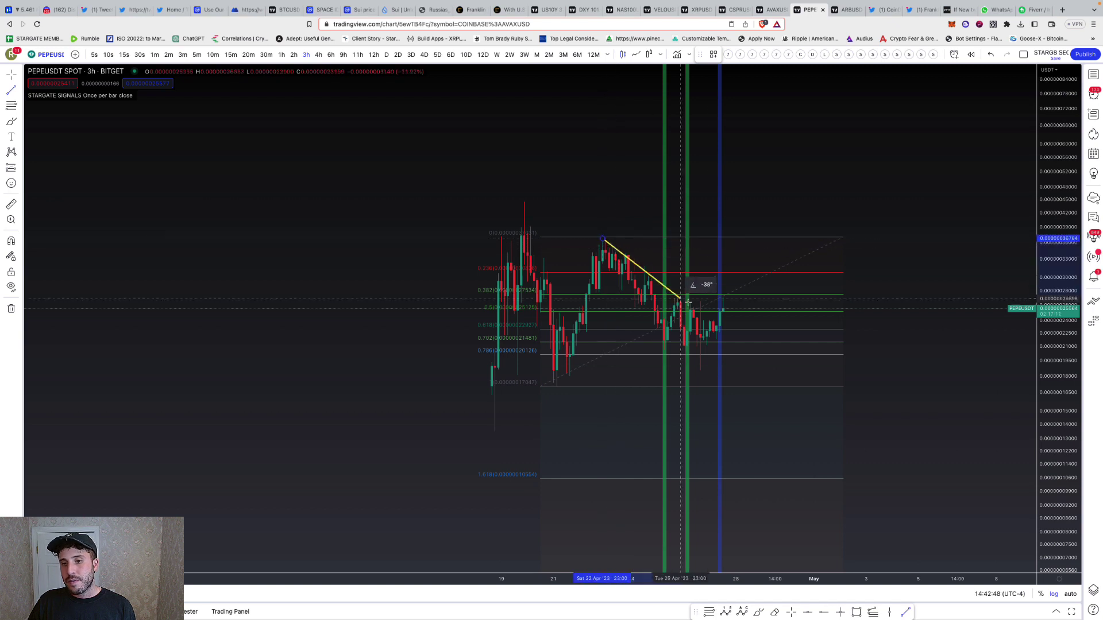
left_click(728, 330)
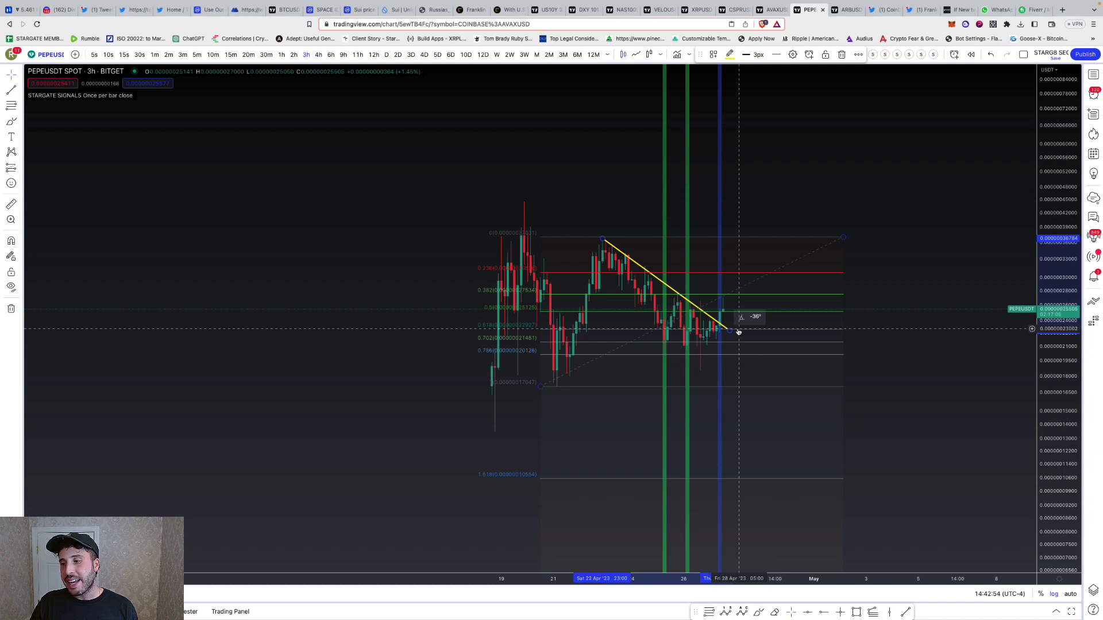
scroll(799, 324, "up", 1)
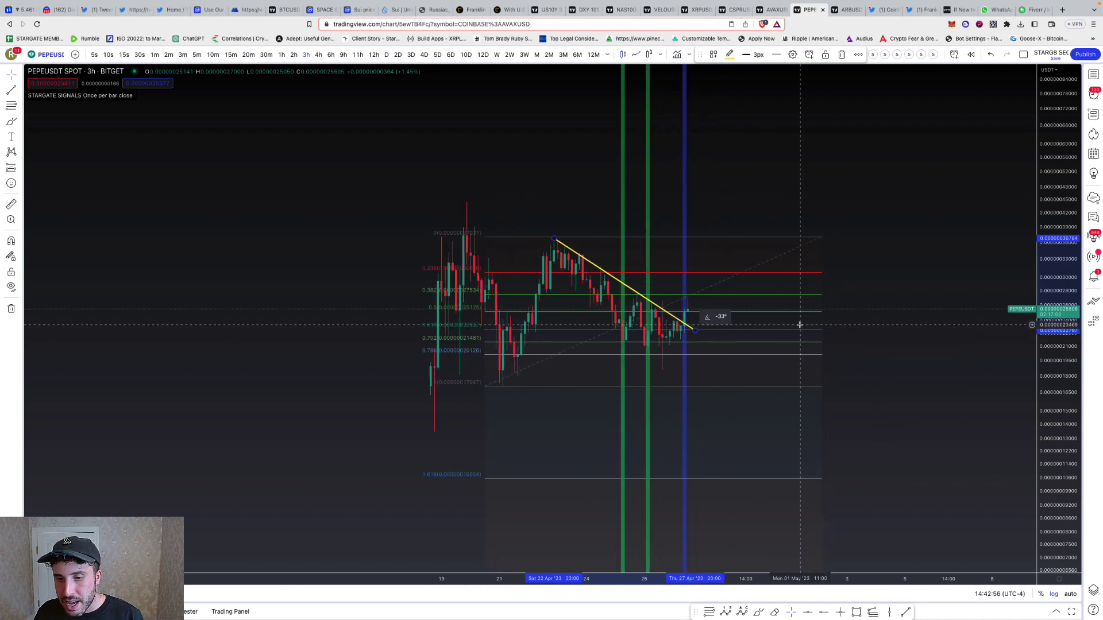
Step: Place a horizontal line at 0.00000022950 on the PEPE chart, where the descending trend line ends, and compare recent price action with it
left_click(19, 92)
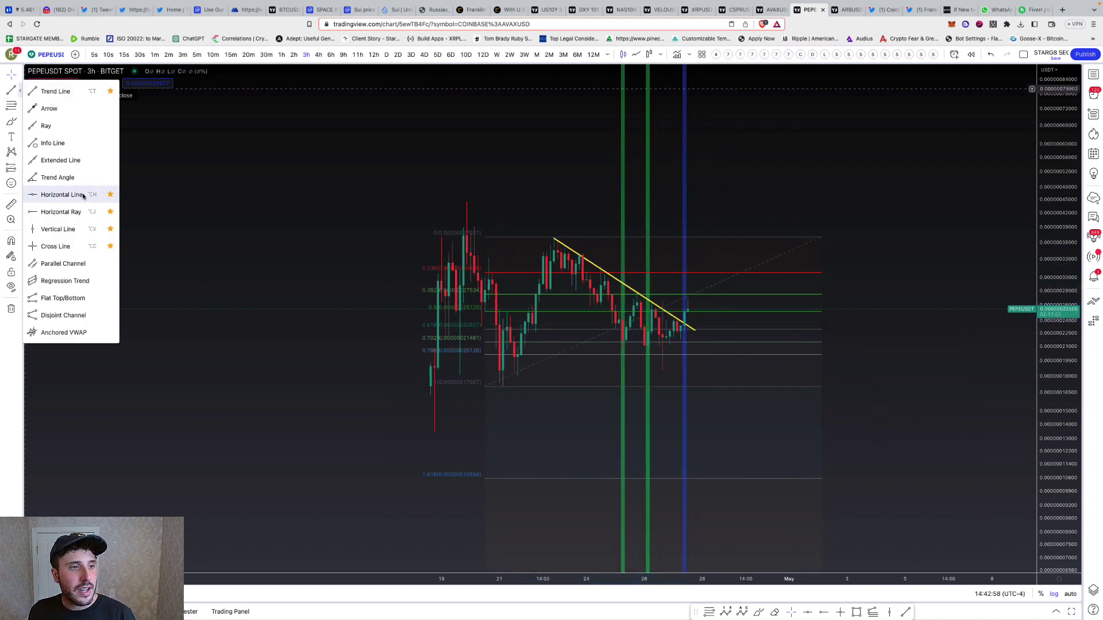
left_click(52, 192)
left_click(845, 330)
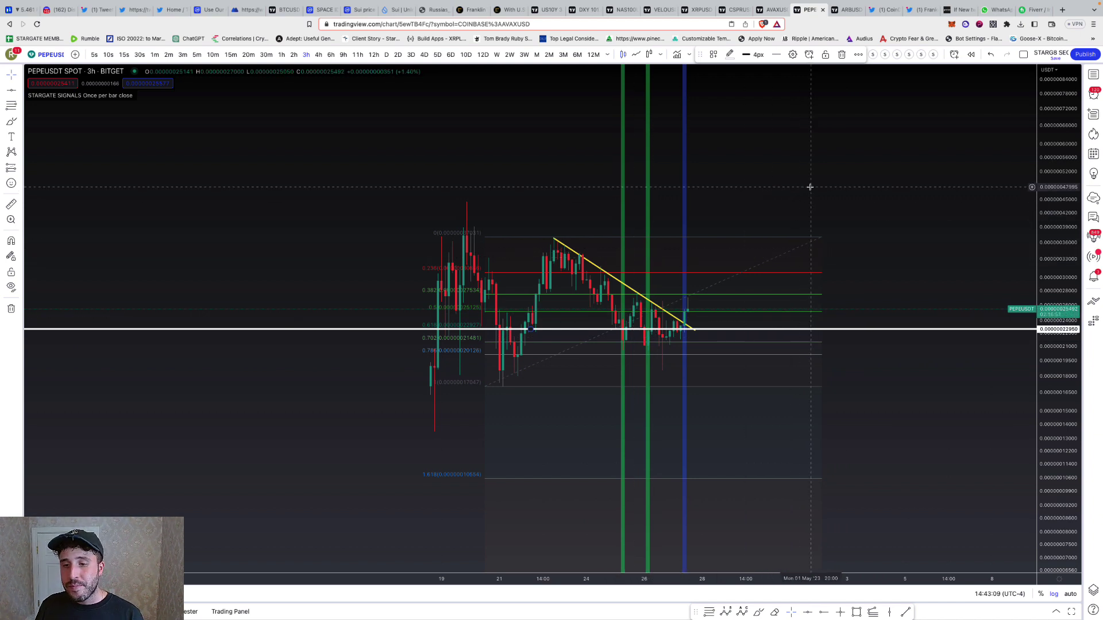
scroll(781, 207, "up", 2)
scroll(781, 207, "up", 1)
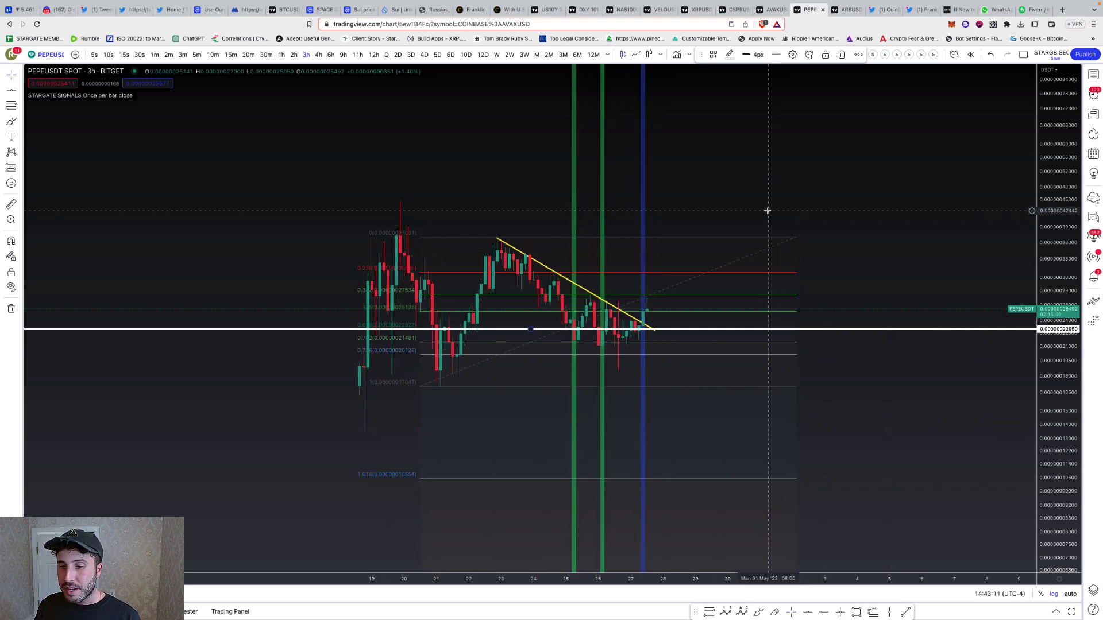
scroll(773, 210, "down", 2)
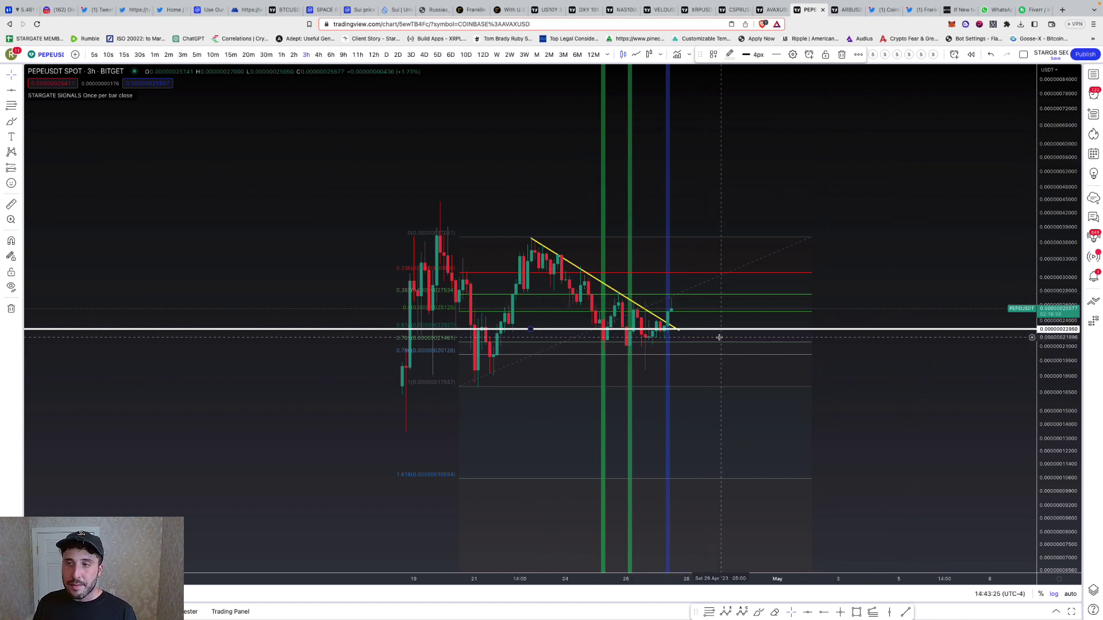
Step: Switch to the ARBUSD chart, review its 4-hour price action and signals, and measure the rise from about 1.308 to the current price
left_click(847, 9)
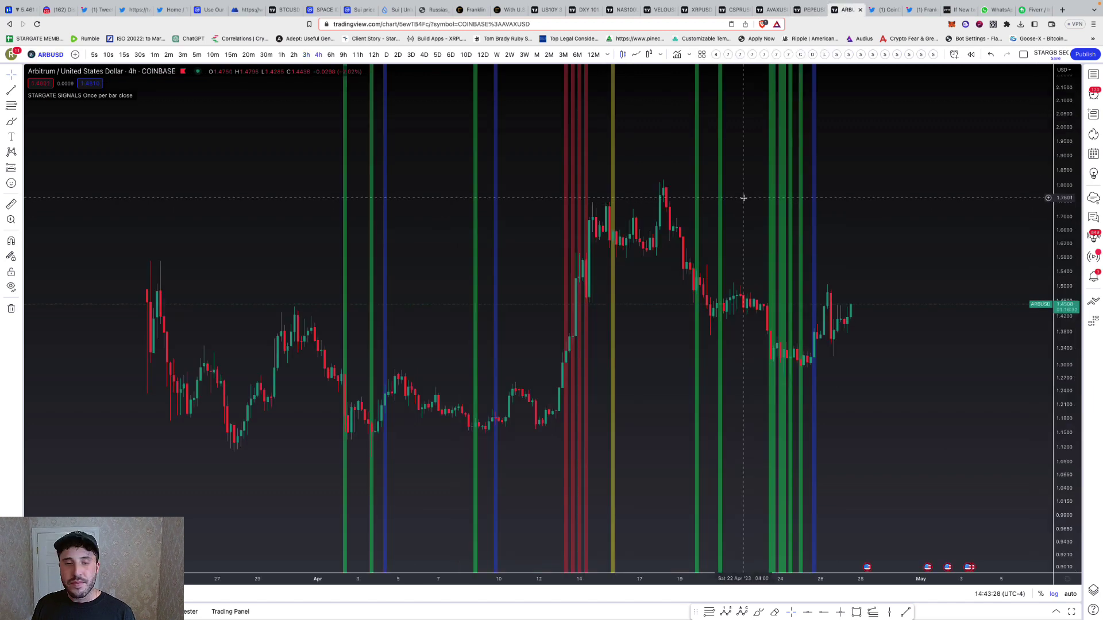
scroll(800, 253, "down", 3)
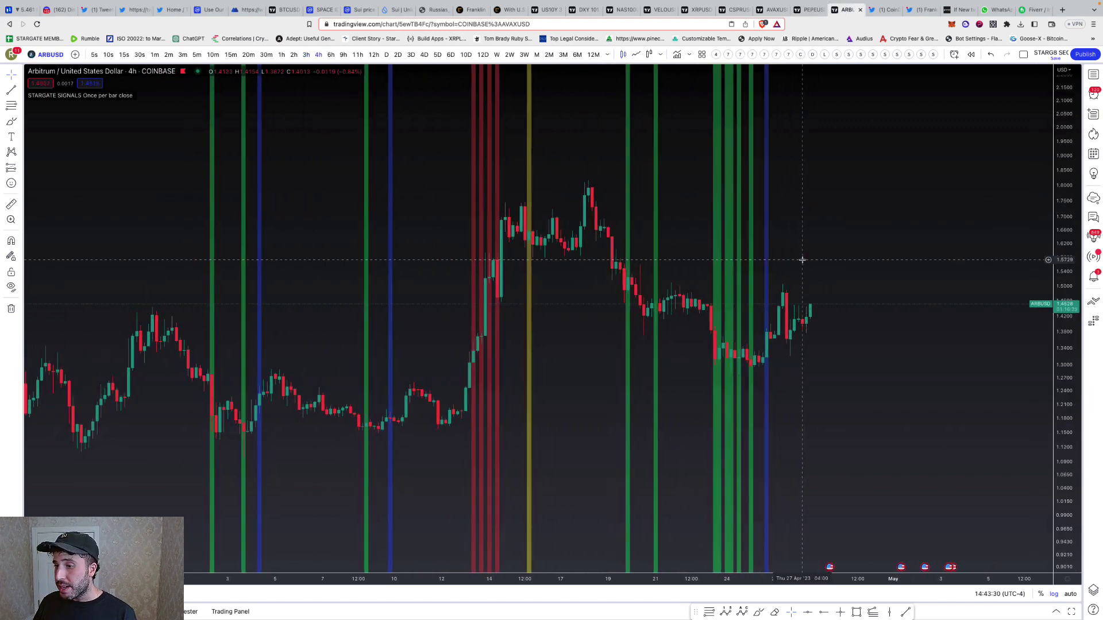
scroll(802, 259, "down", 2)
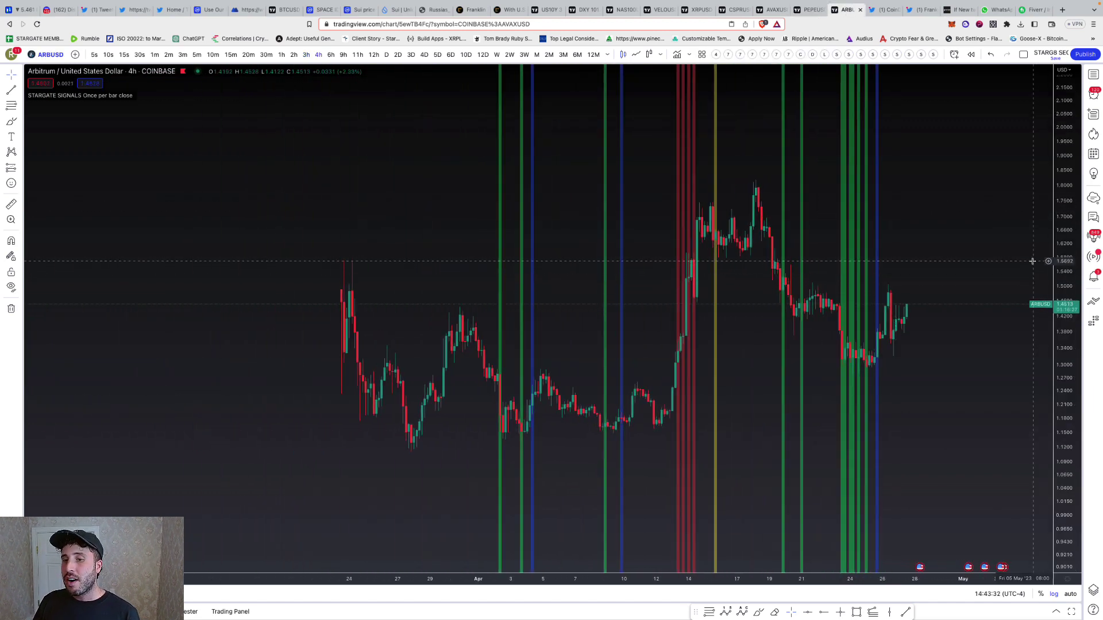
scroll(908, 297, "right", 3)
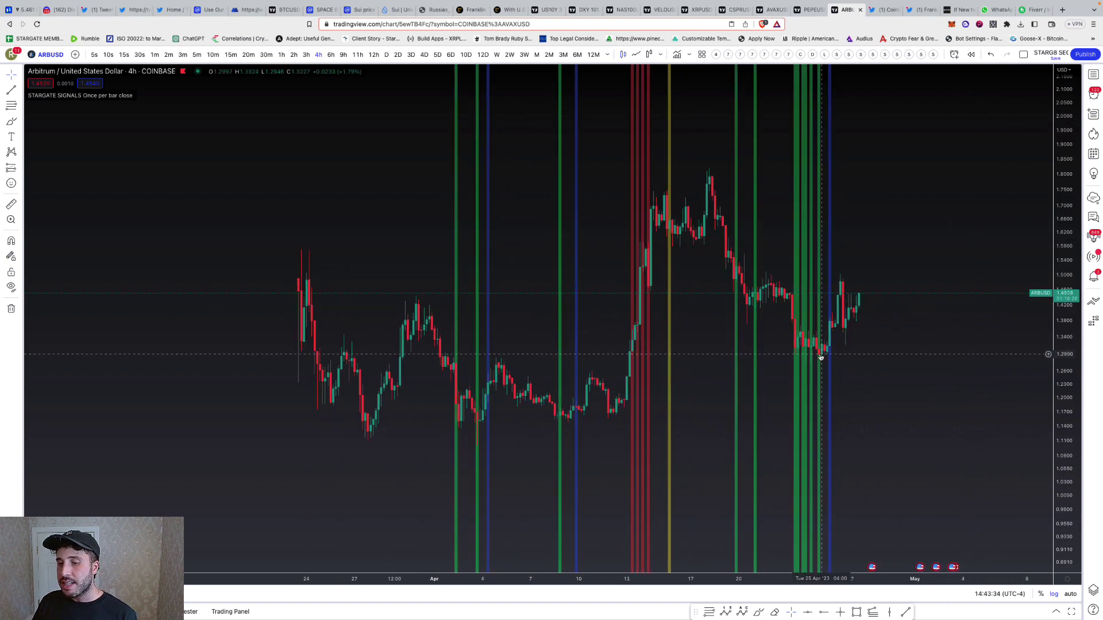
scroll(833, 354, "right", 2)
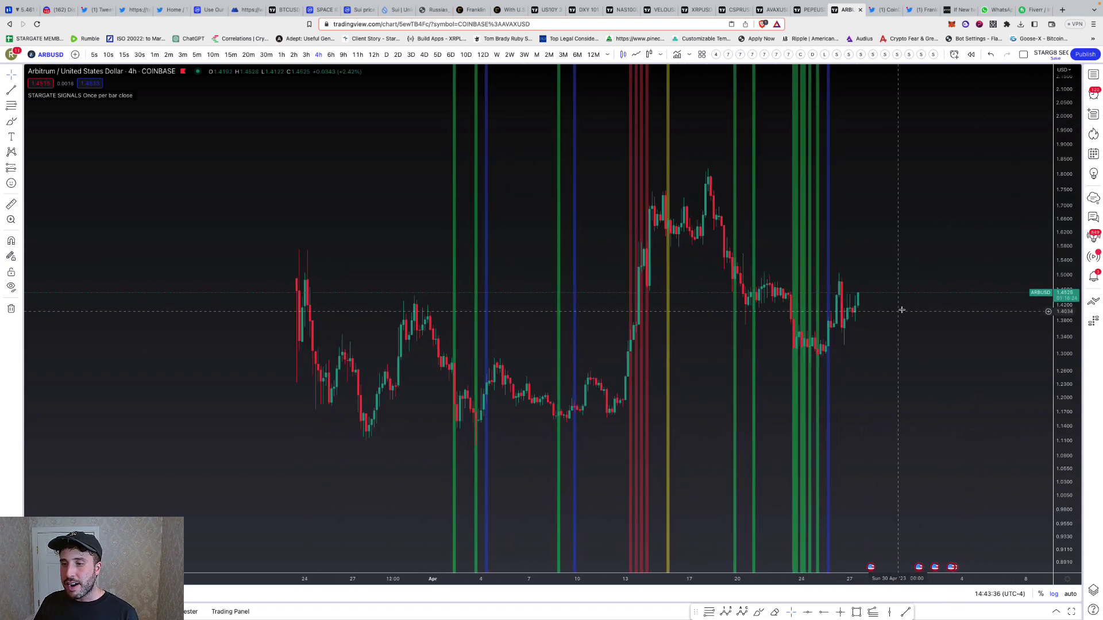
scroll(925, 313, "right", 2)
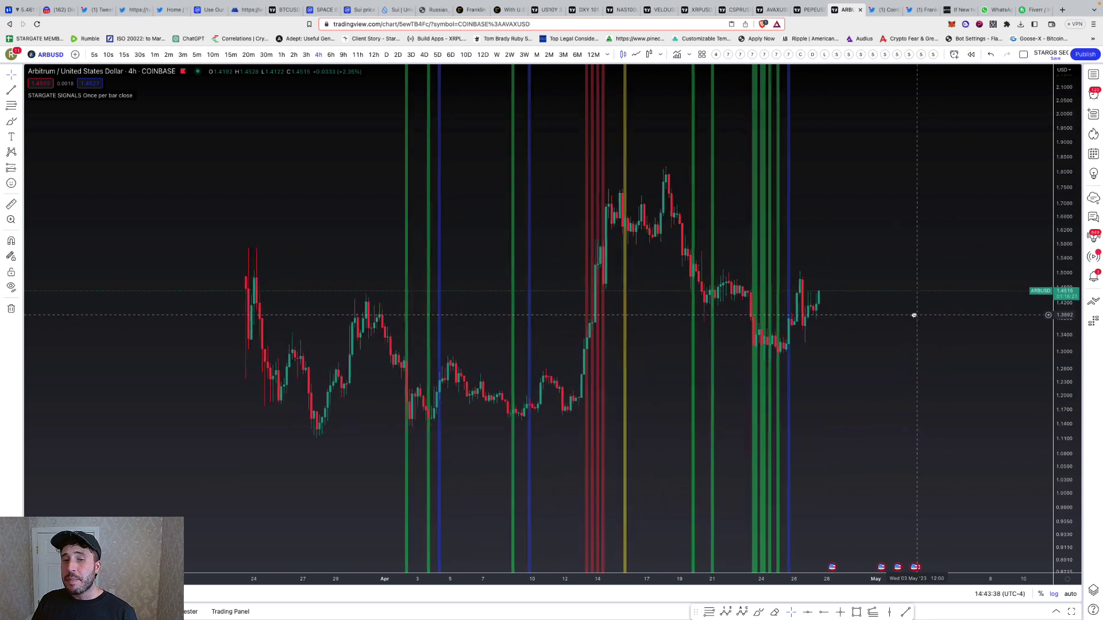
left_click(825, 347)
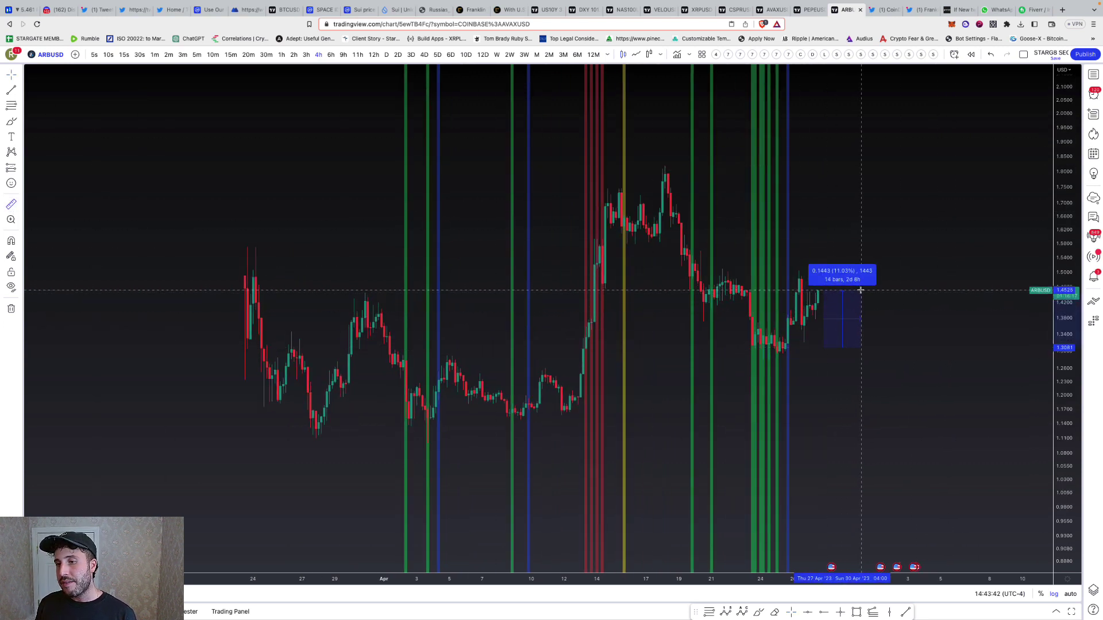
left_click(586, 205)
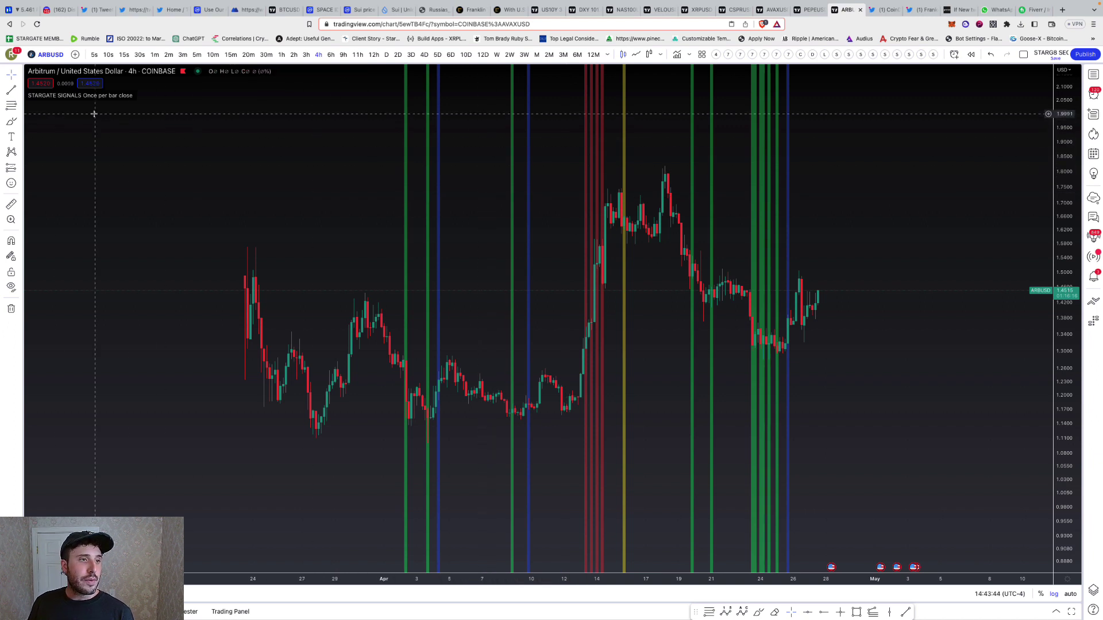
Step: Draw a Fibonacci retracement on the ARBUSD chart from 1.5044 on 25 April down to 1.3226 on 30 April
left_click(11, 106)
left_click(788, 270)
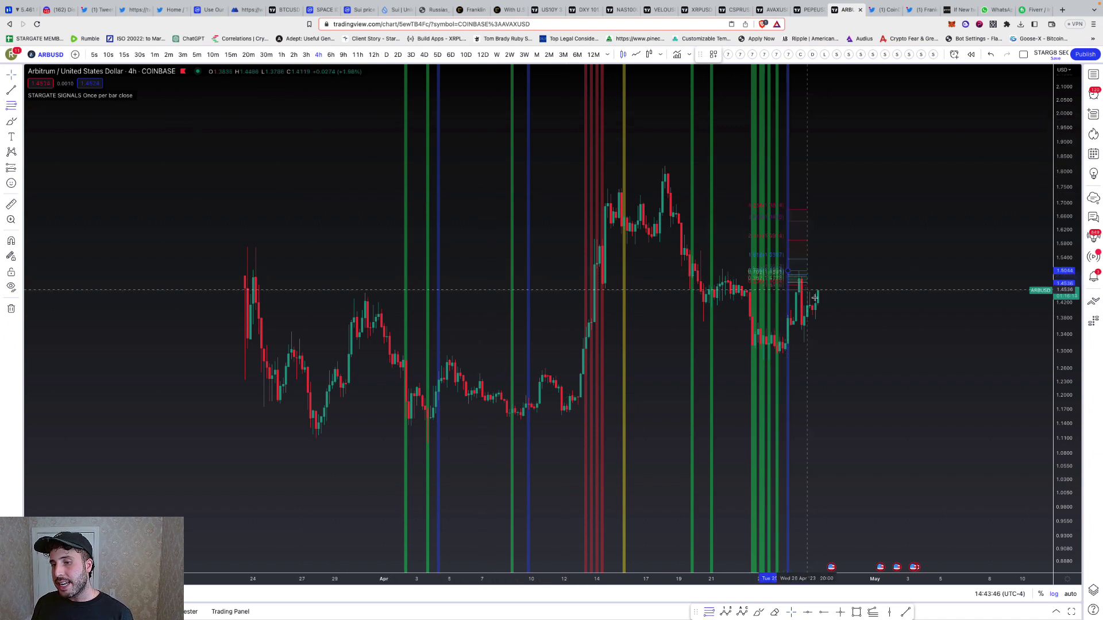
left_click(864, 342)
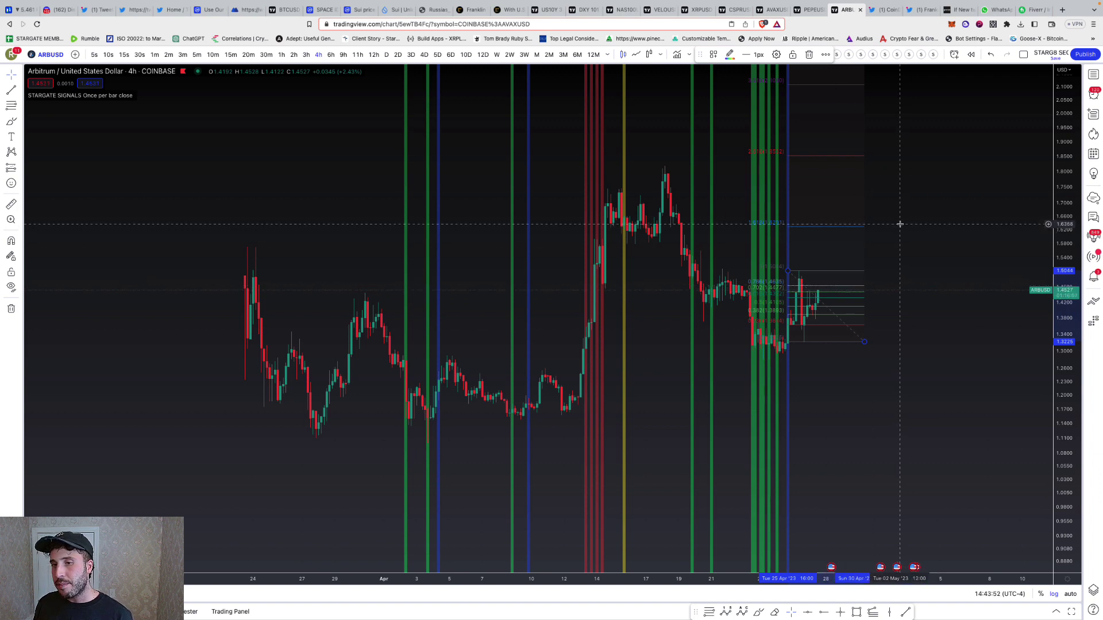
Step: Measure the potential ARBUSD rise from about 1.305 to the retracement's 1.618 level
left_click(11, 204)
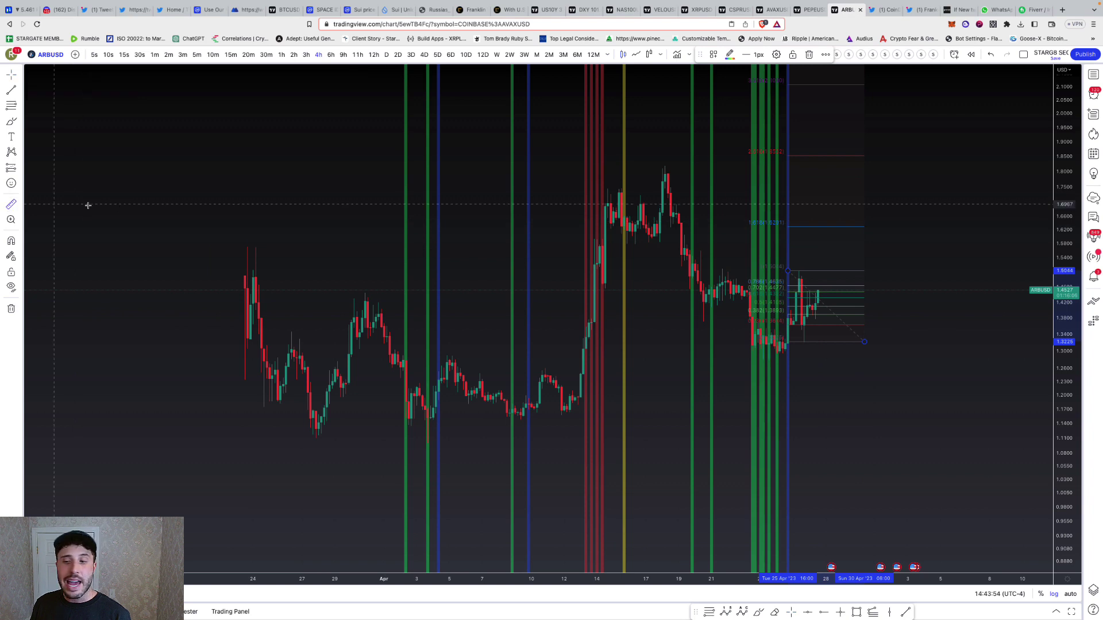
left_click(842, 347)
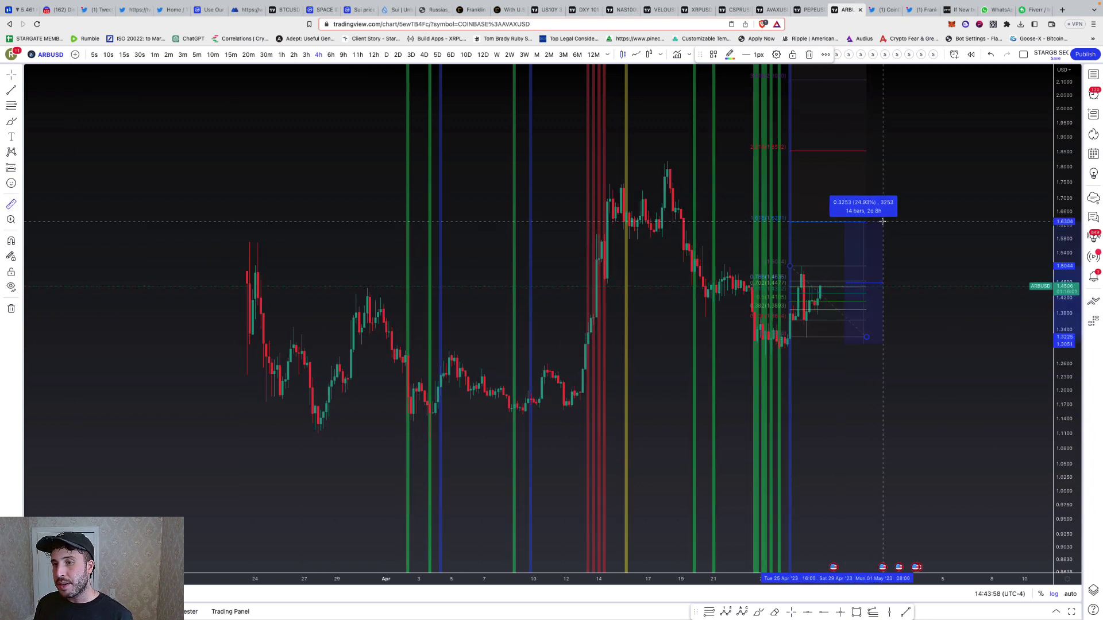
left_click(882, 222)
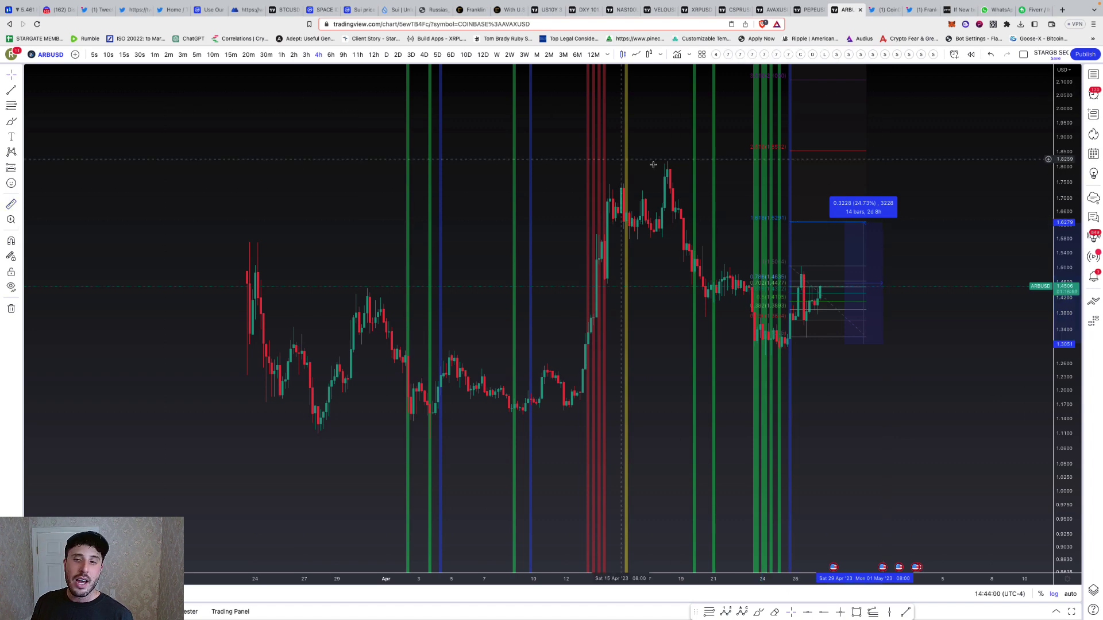
Step: Draw a second Fibonacci retracement on ARBUSD from the mid-April peak at 1.8202 down to 1.2949, extending to 7 May
scroll(652, 162, "up", 3)
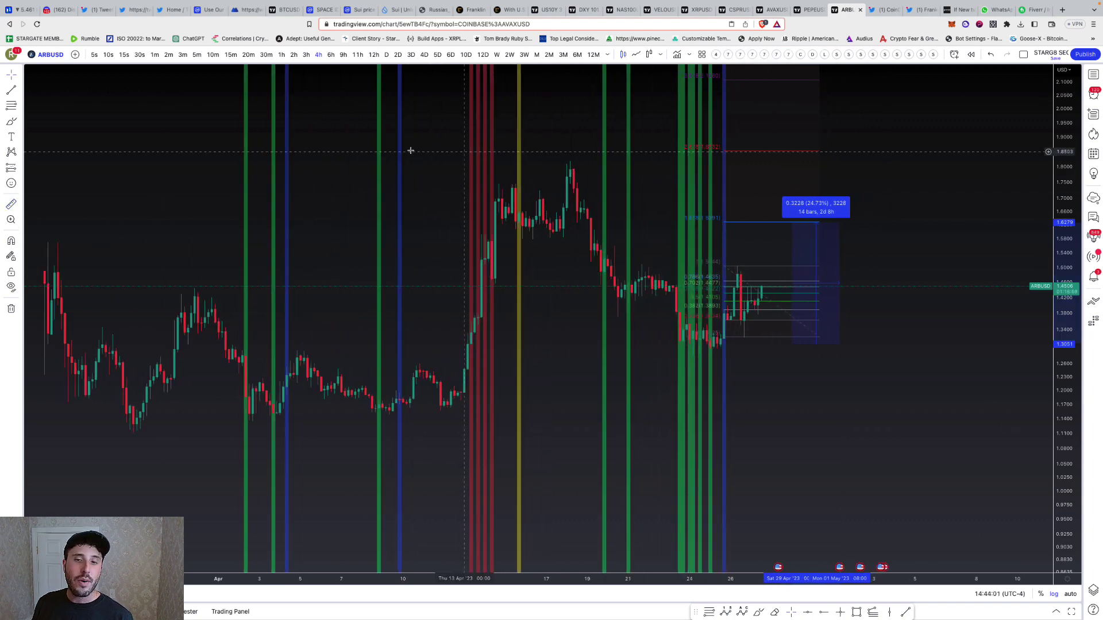
left_click(555, 160)
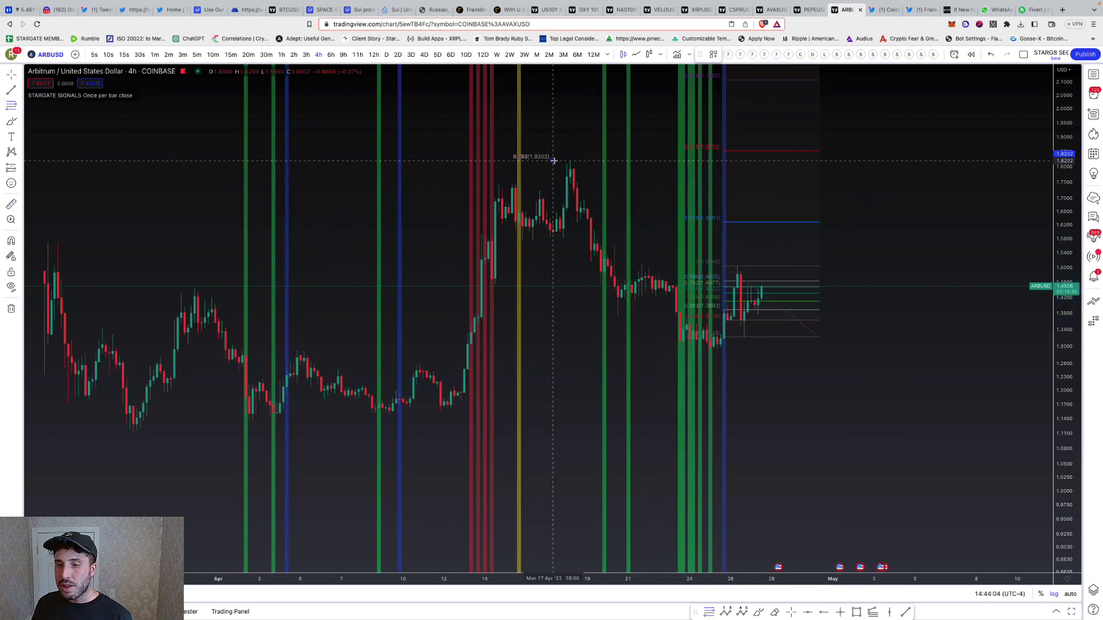
left_click(967, 349)
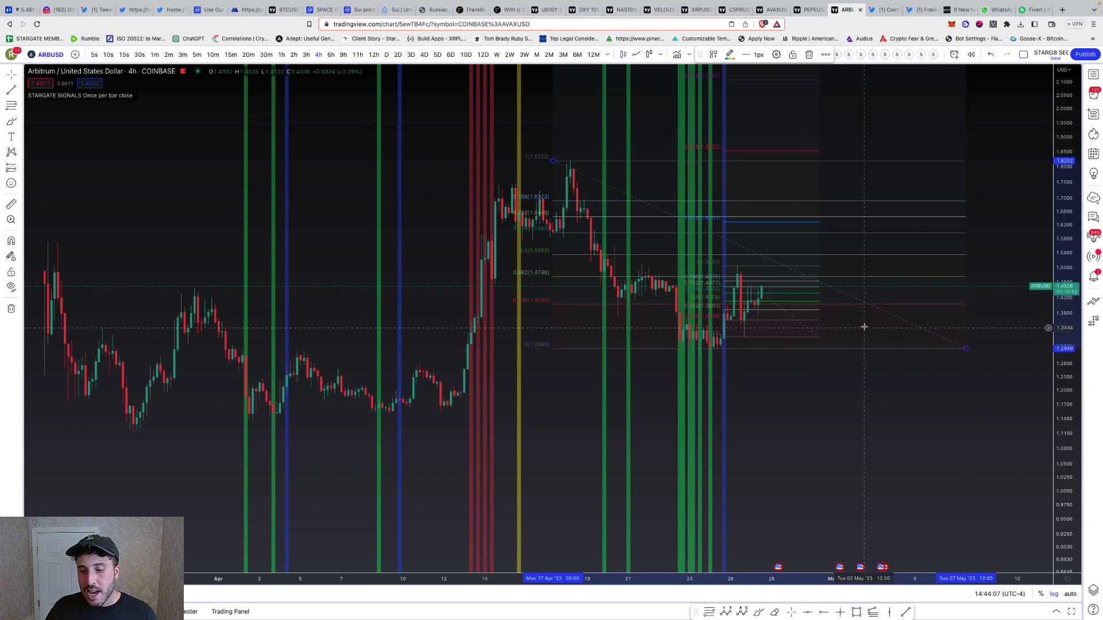
Step: Delete both Fibonacci retracements from the ARBUSD chart
left_click(794, 287)
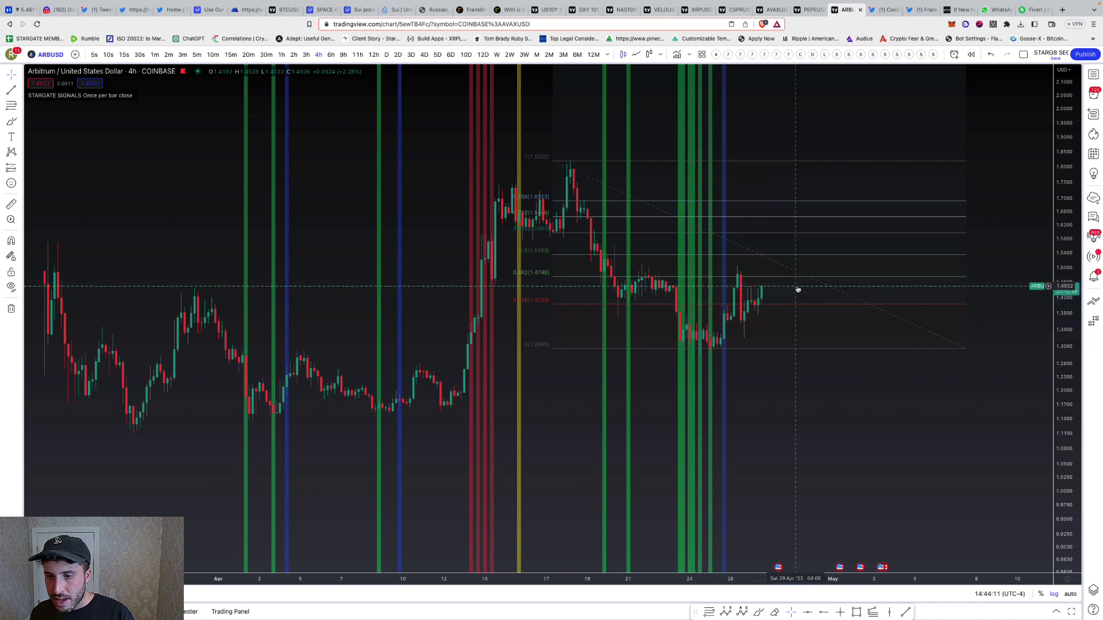
scroll(797, 297, "down", 1)
key("Delete")
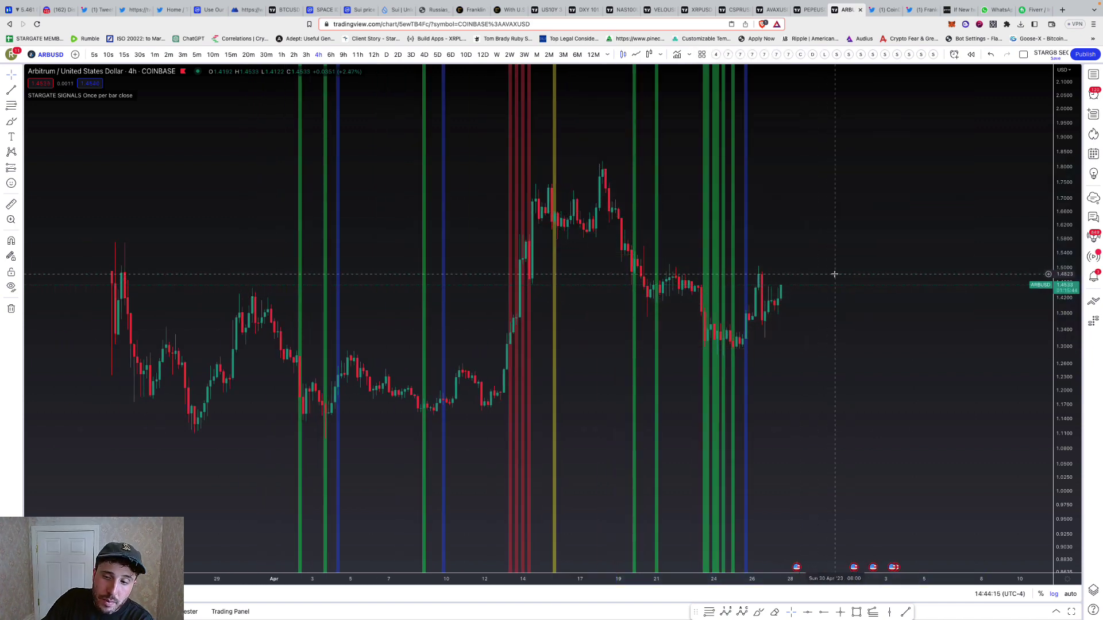
scroll(830, 276, "down", 1)
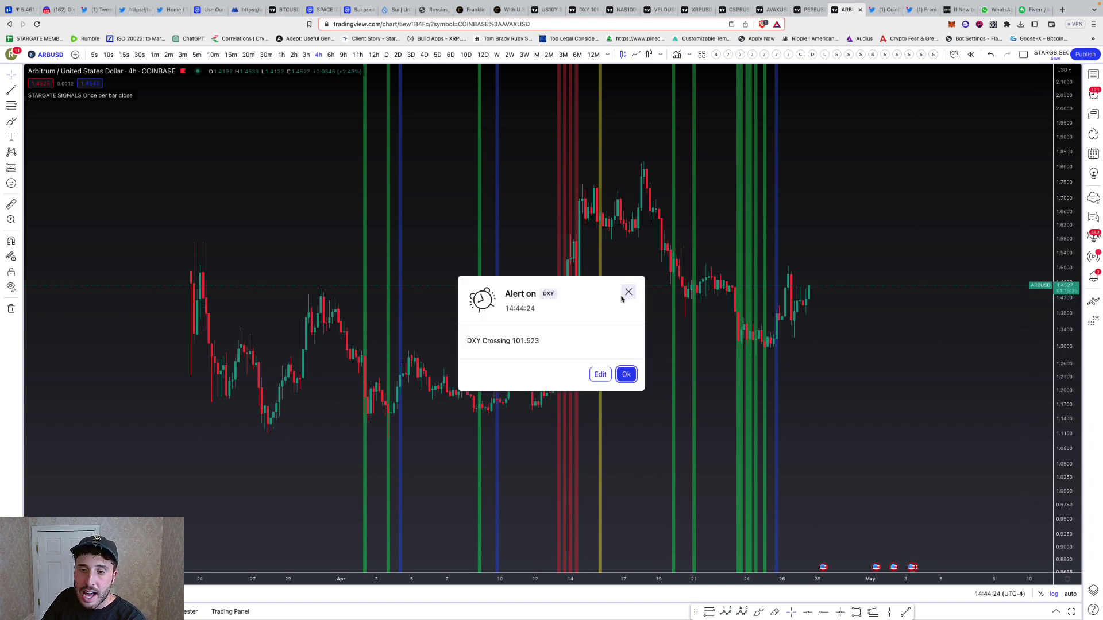
Step: Dismiss the DXY price alert, open the STARGATE SECTOR DETECTOR watchlist and sort its sections by percentage change, smallest first
left_click(628, 293)
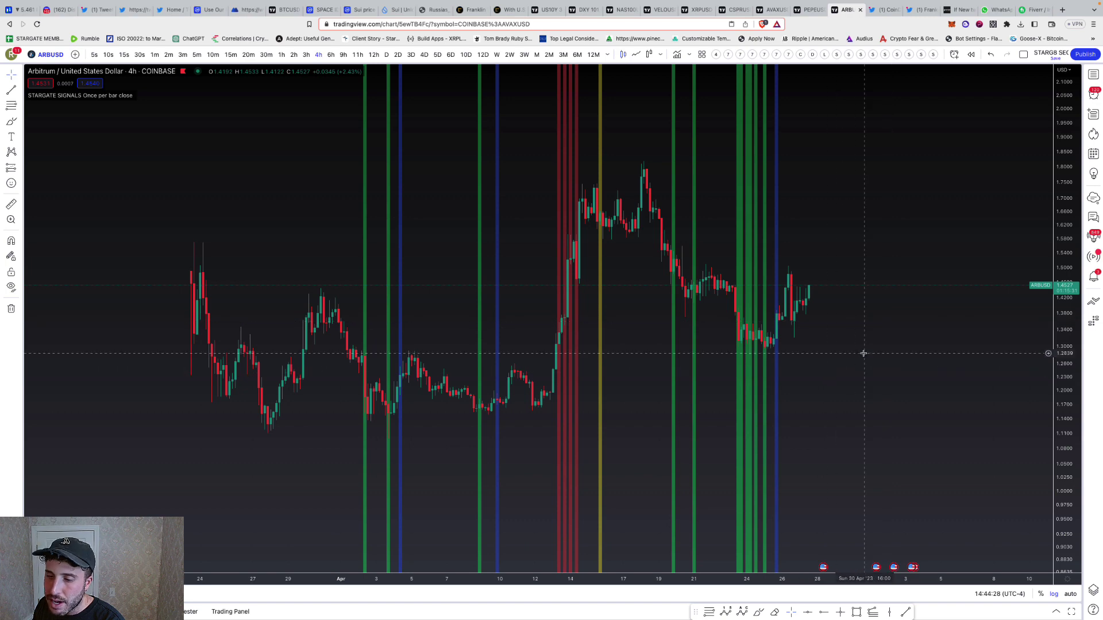
scroll(864, 353, "left", 3)
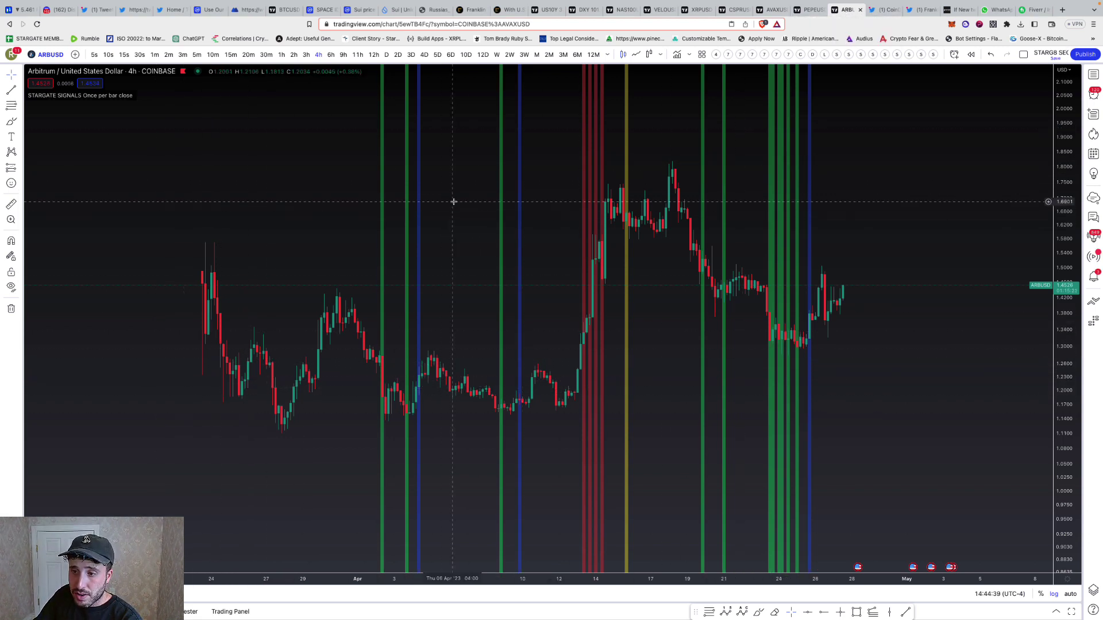
left_click(1093, 74)
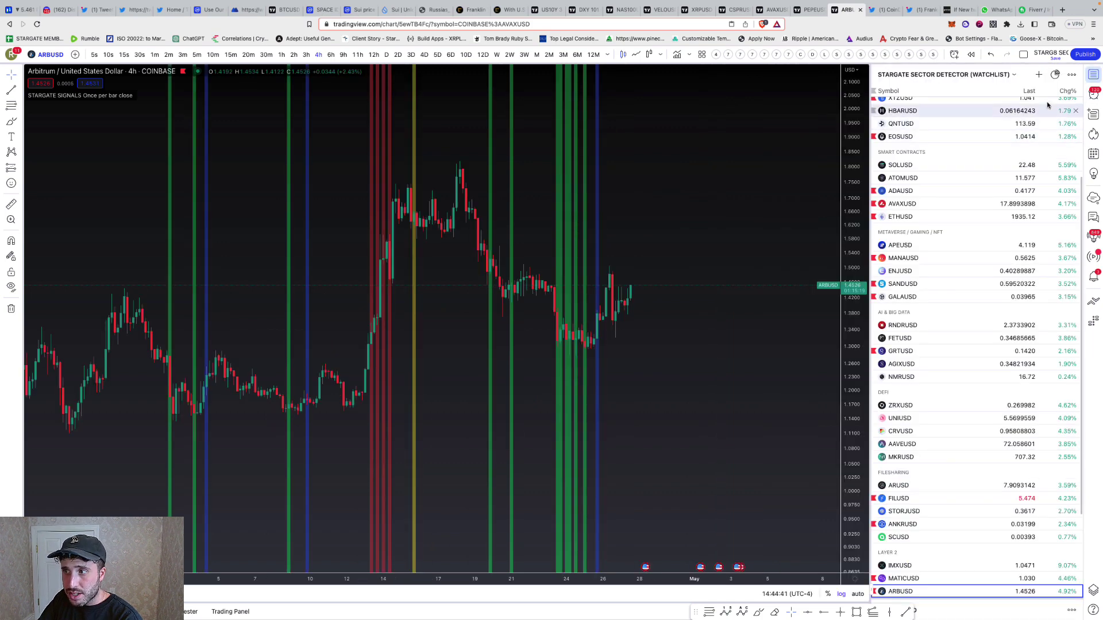
scroll(1034, 109, "up", 2)
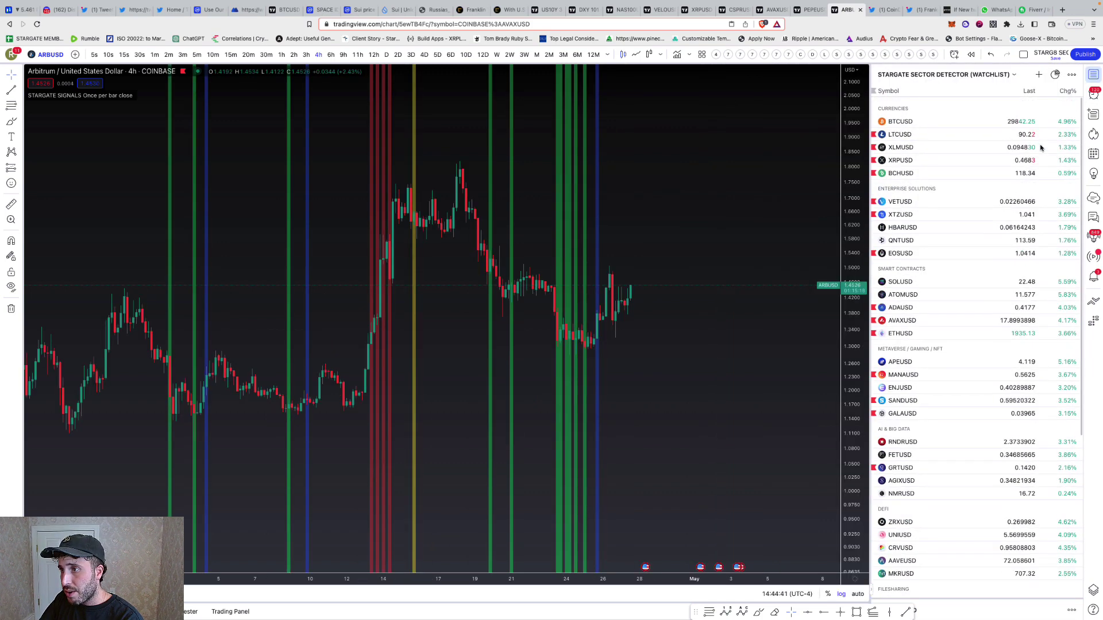
left_click(1066, 92)
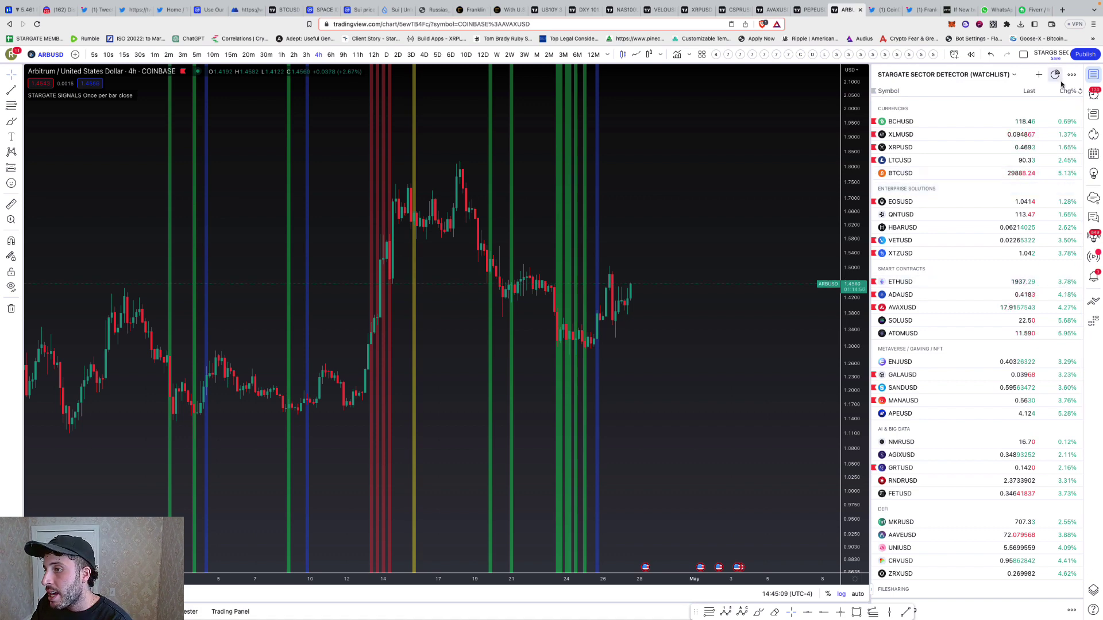
Step: Look through the sector watchlist and open the RNDRUSD chart from its AI & Big Data section
scroll(1063, 229, "down", 5)
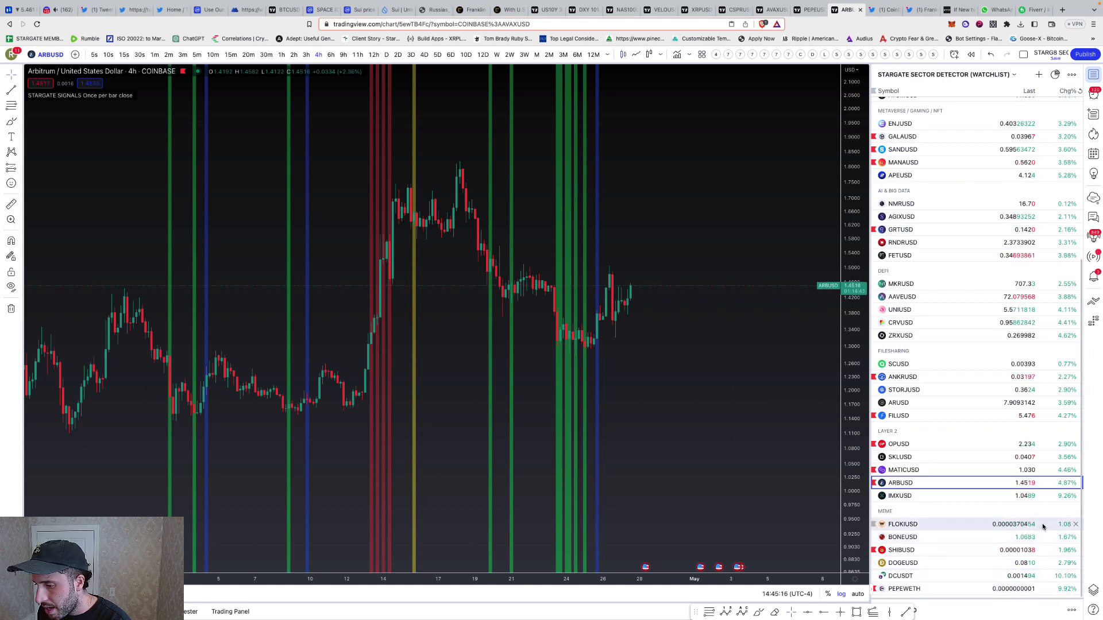
scroll(1038, 523, "up", 3)
scroll(1037, 523, "up", 4)
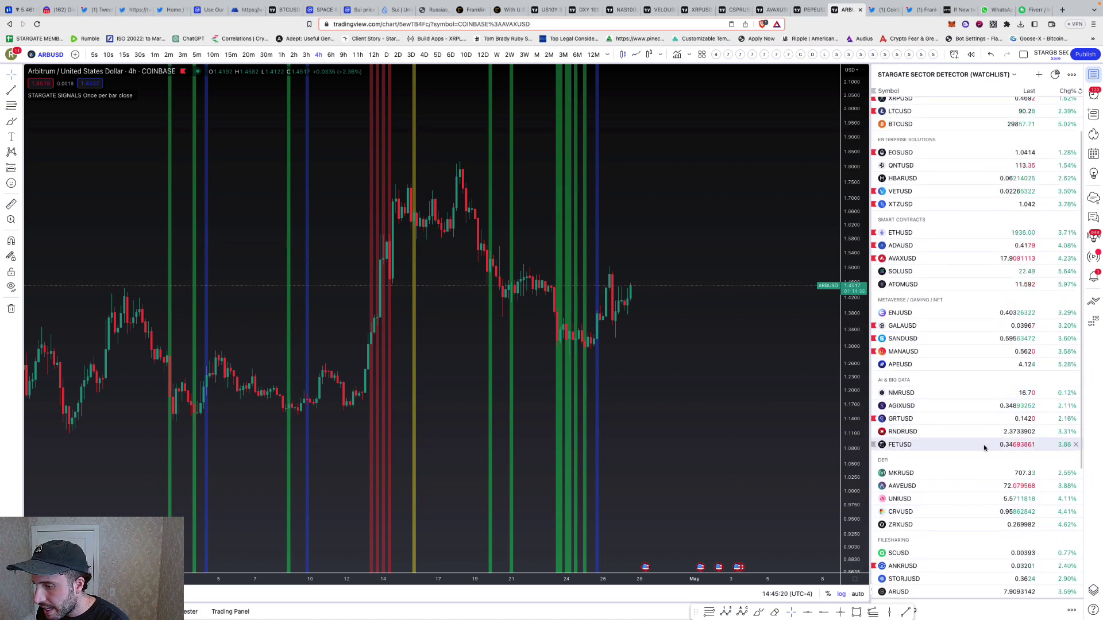
left_click(988, 432)
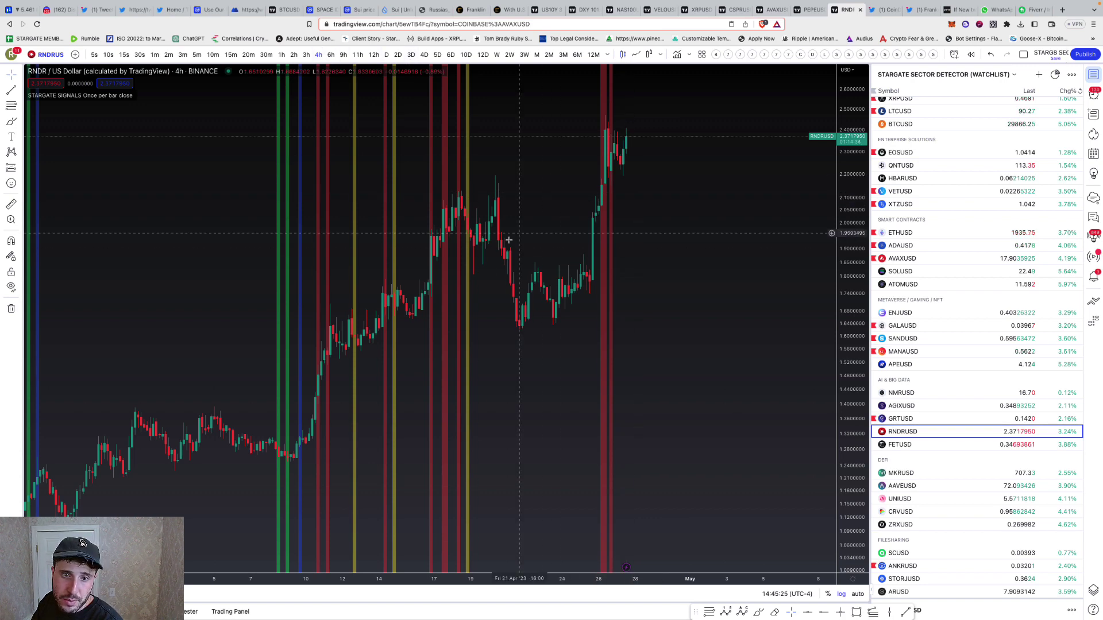
scroll(73, 150, "up", 1)
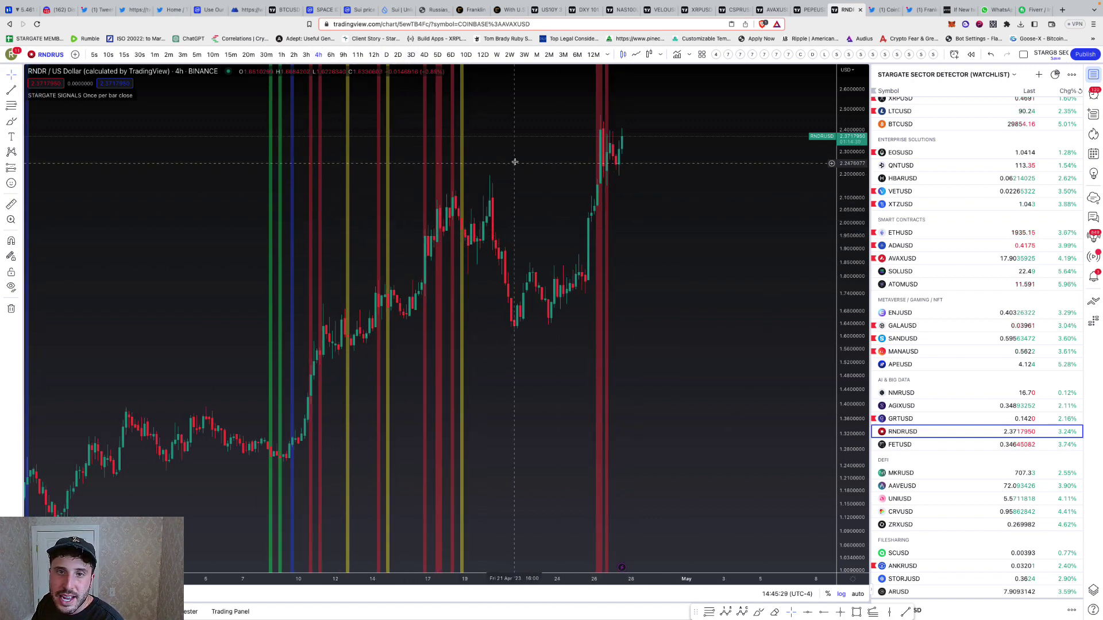
Step: Switch RNDRUSD to the 1-hour timeframe and draw a Fibonacci retracement from about 2.471 on 26 April down to about 2.151, extending to 28 April
left_click(281, 54)
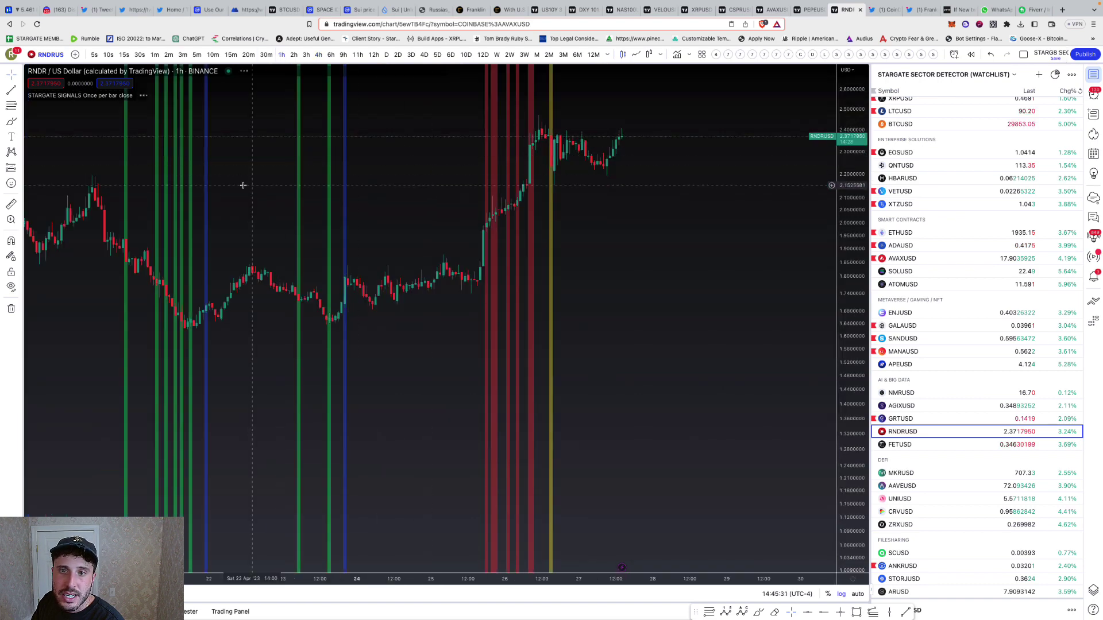
left_click(19, 105)
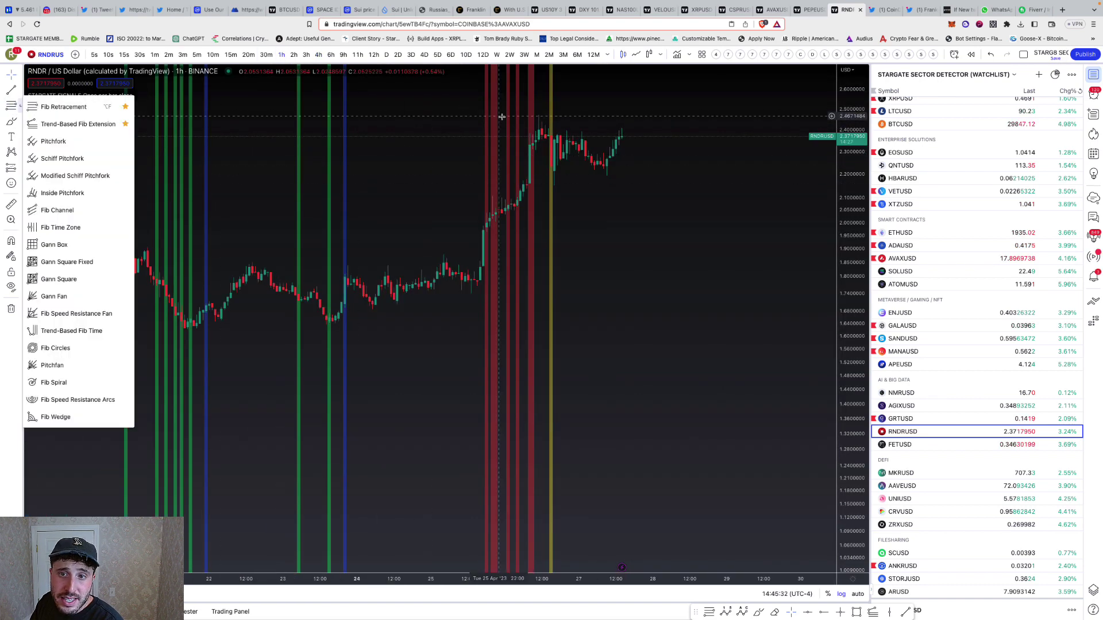
left_click(63, 107)
left_click(529, 116)
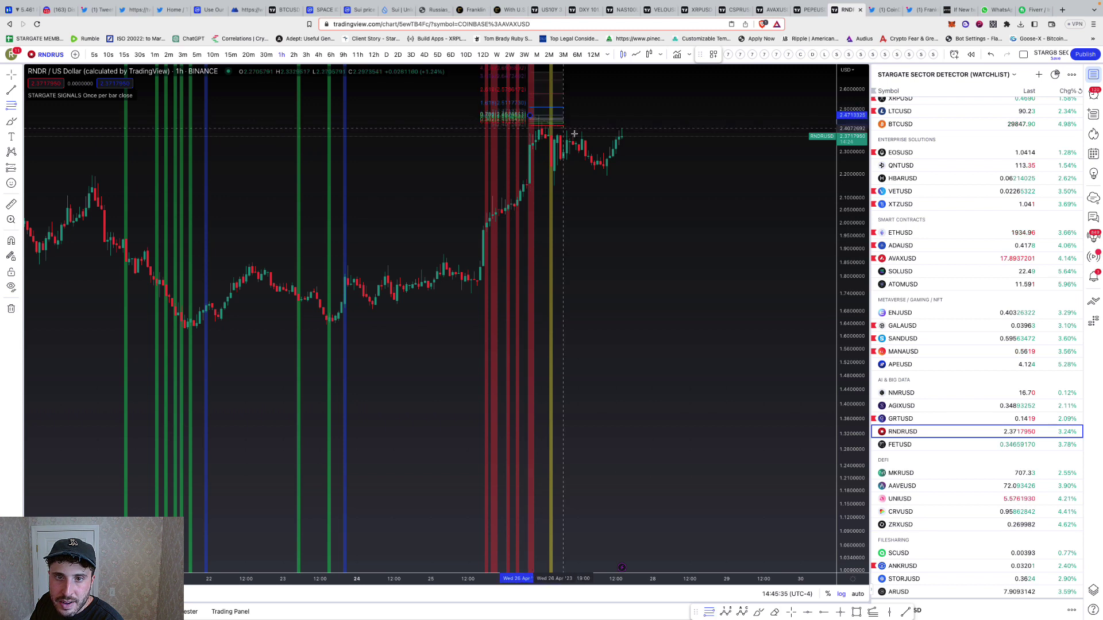
left_click(655, 186)
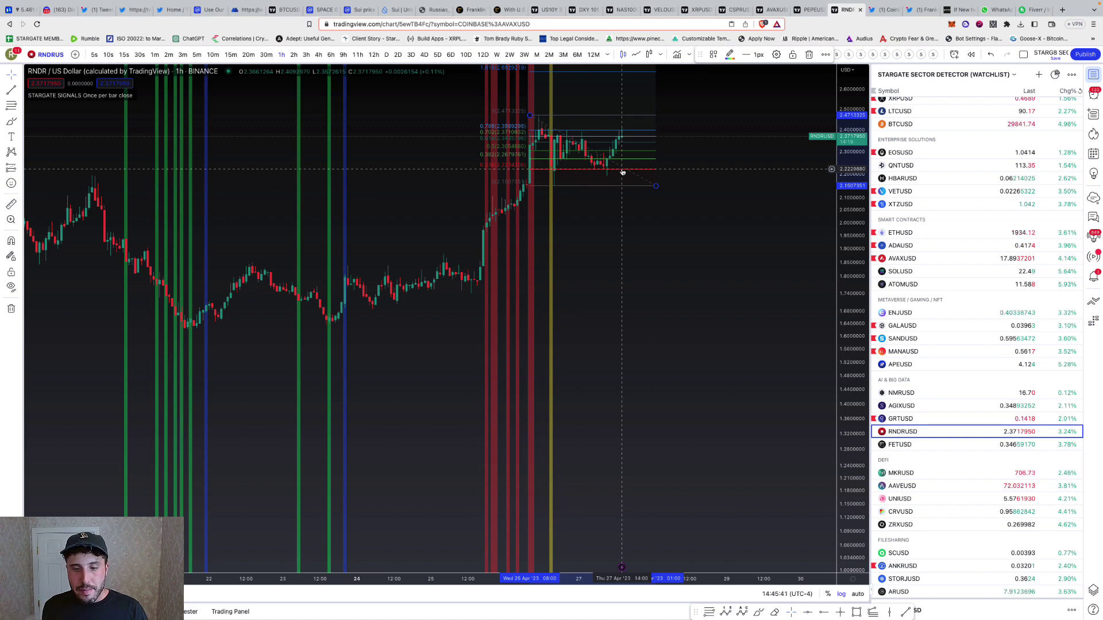
Step: Switch RNDRUSD to 30 minutes and draw a rising trend line from the 27 April low at about 2.215 up to about 2.409
left_click(266, 54)
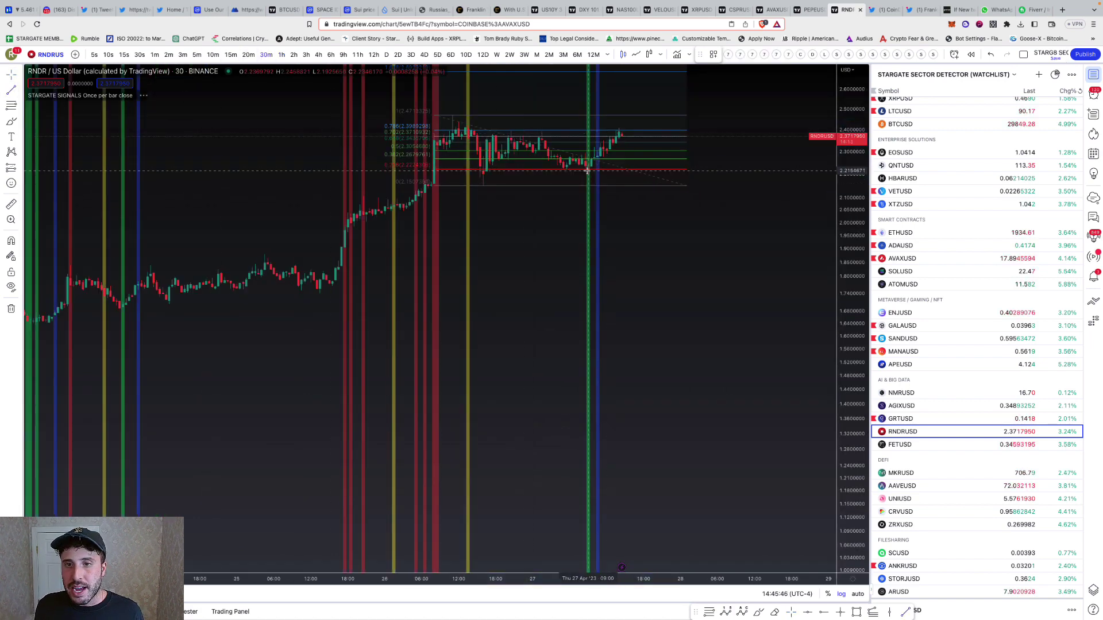
left_click_drag(590, 169, 633, 128)
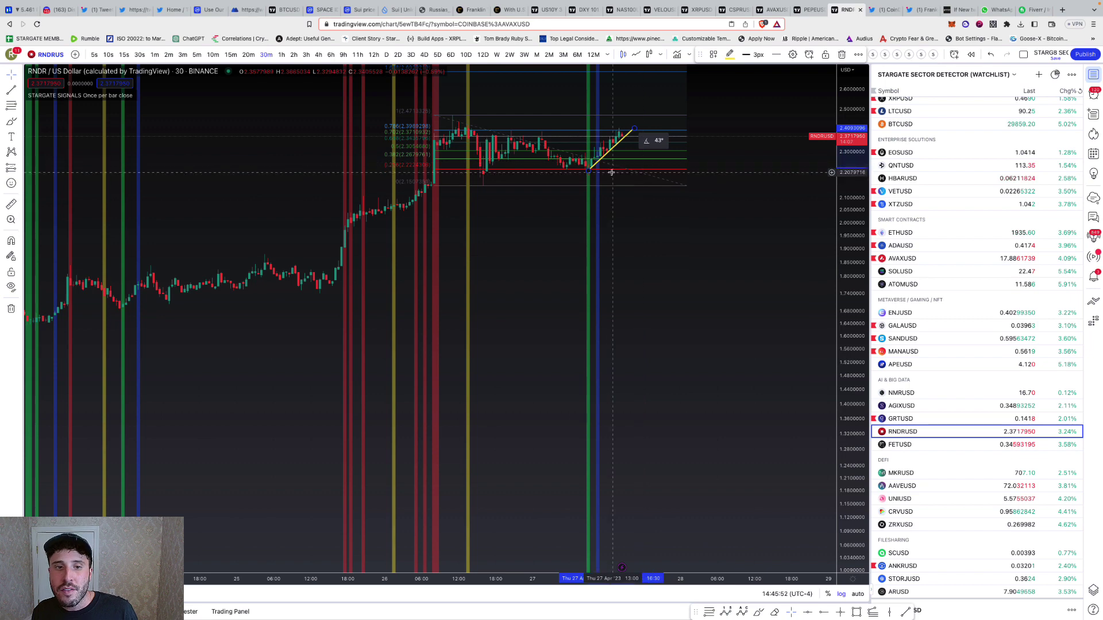
Step: Draw a second Fibonacci retracement on RNDRUSD from about 1.745 on 25 April up to the peak at about 2.471, extending to 28 April
scroll(701, 218, "down", 4)
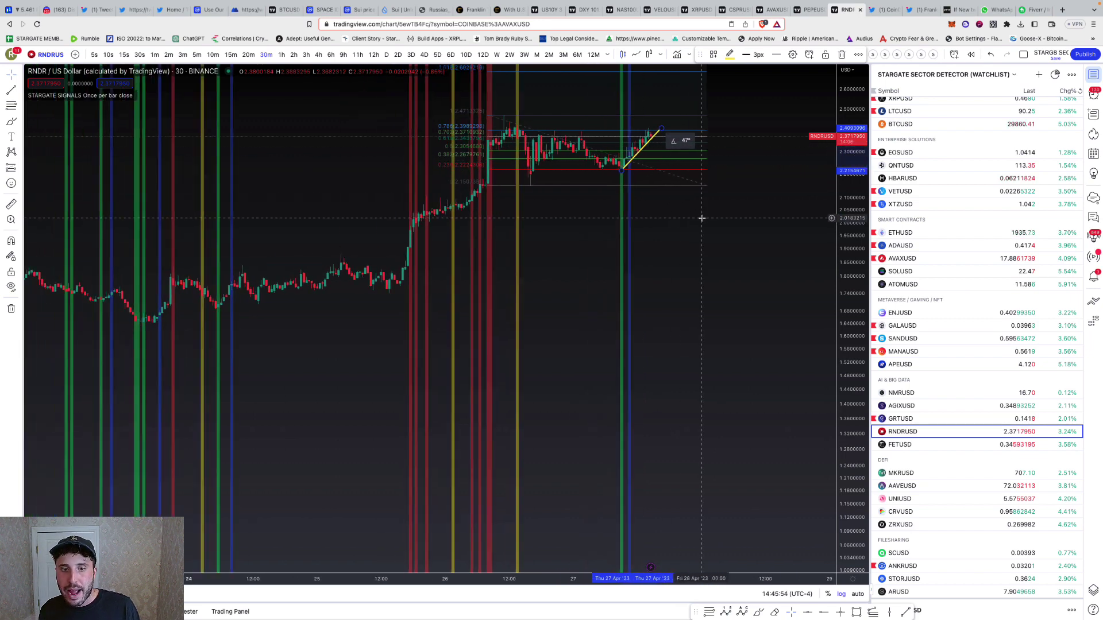
left_click(11, 105)
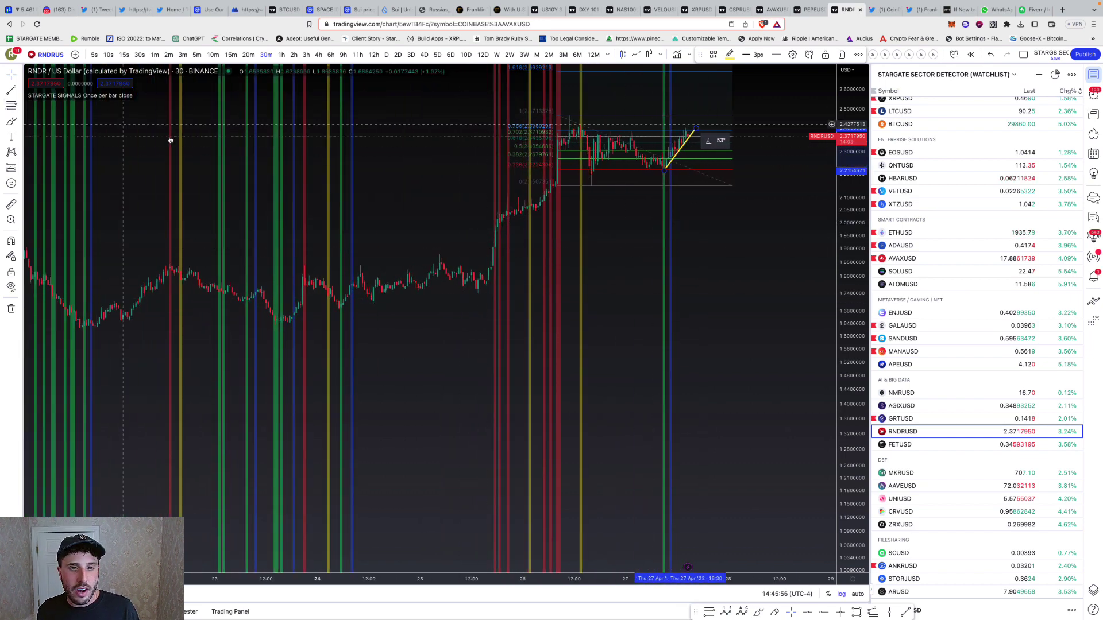
left_click(381, 286)
left_click(775, 115)
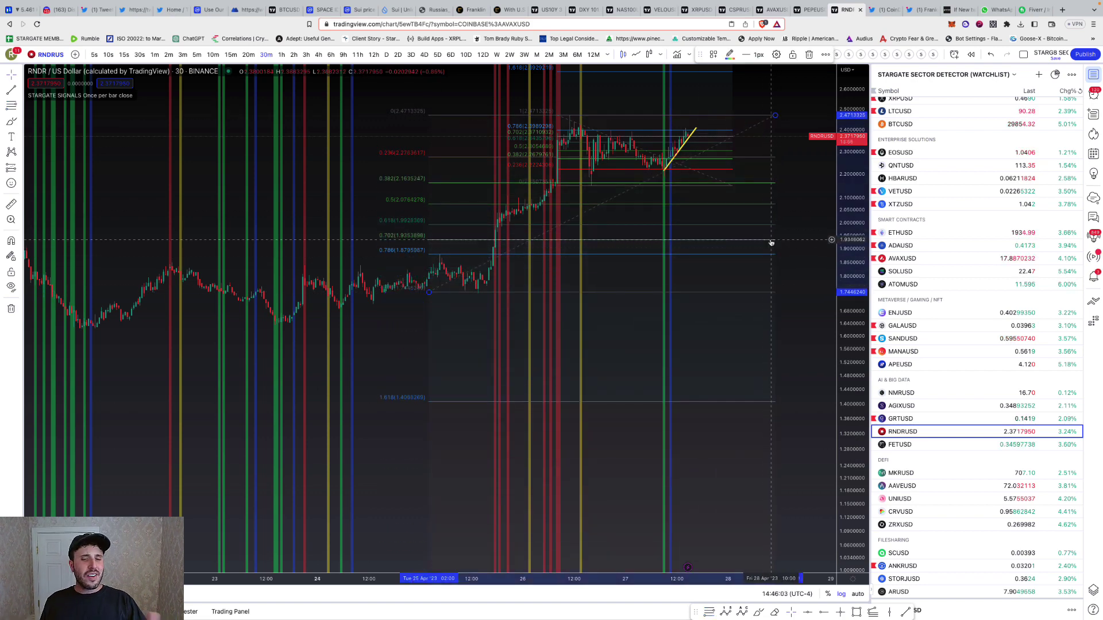
Step: Shift the upper end of the RNDRUSD trend line slightly back in time to steepen it along the recent candles
left_click_drag(787, 172, 758, 203)
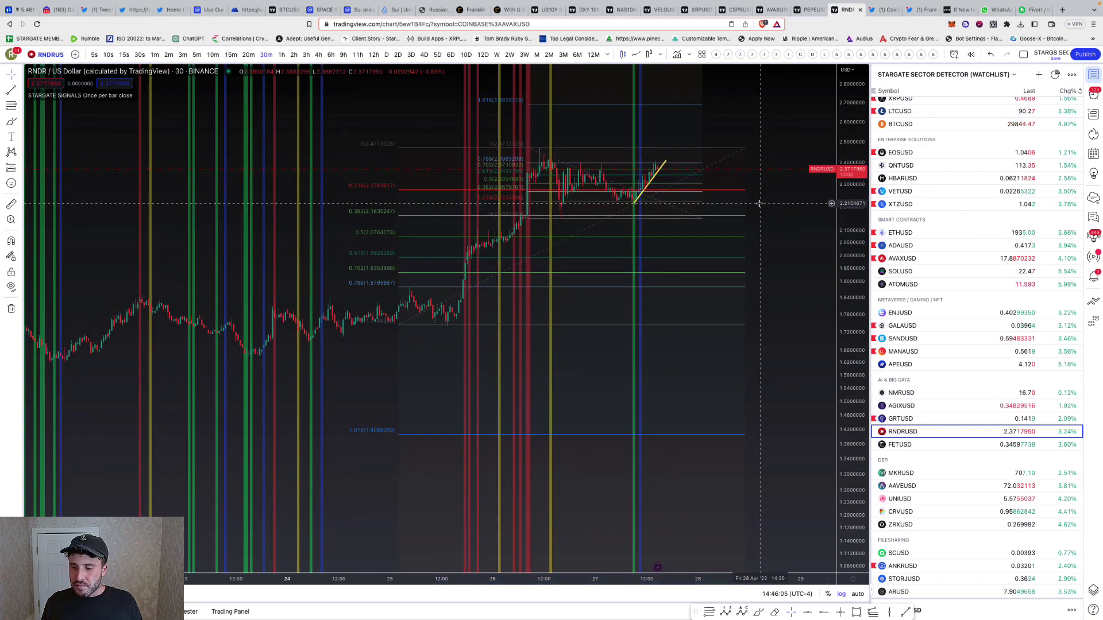
scroll(702, 202, "up", 2)
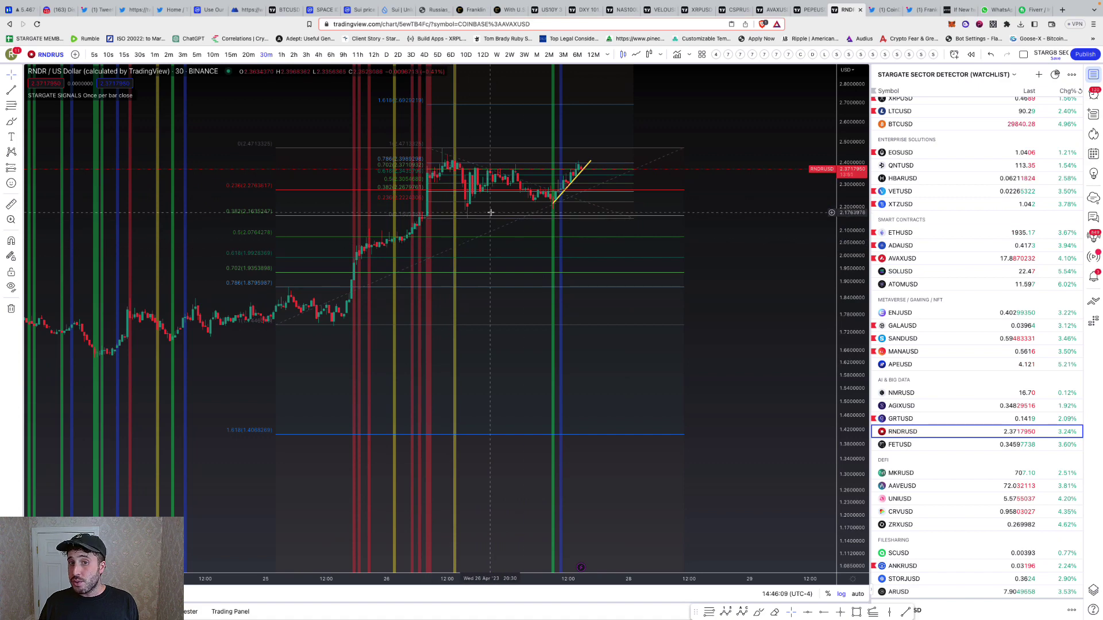
scroll(574, 184, "down", 1)
scroll(718, 138, "down", 1)
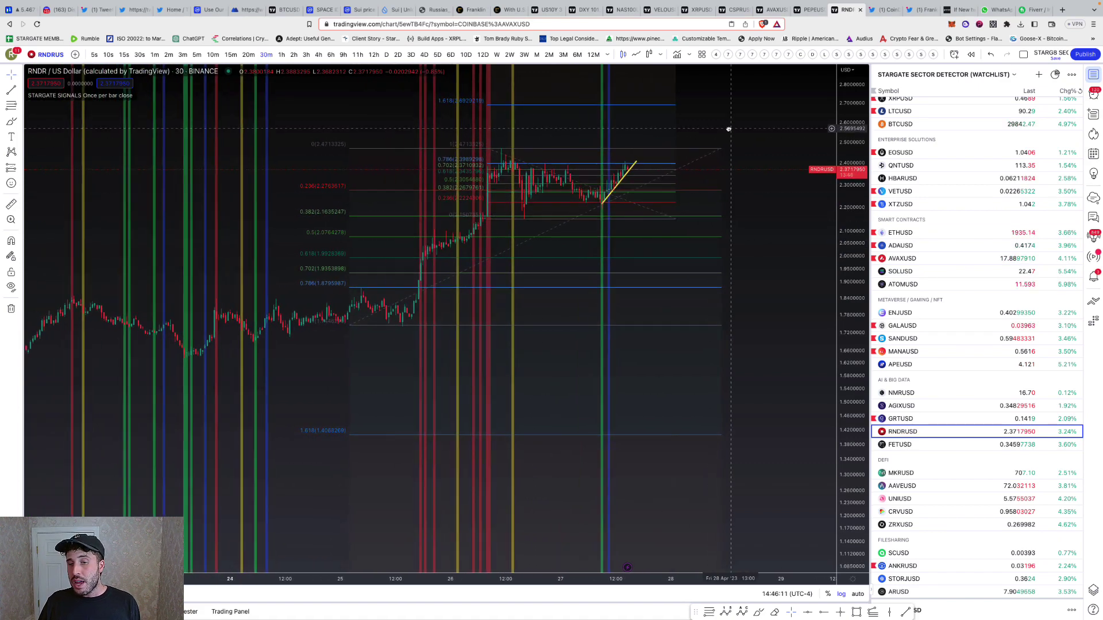
scroll(712, 126, "down", 2)
left_click(668, 162)
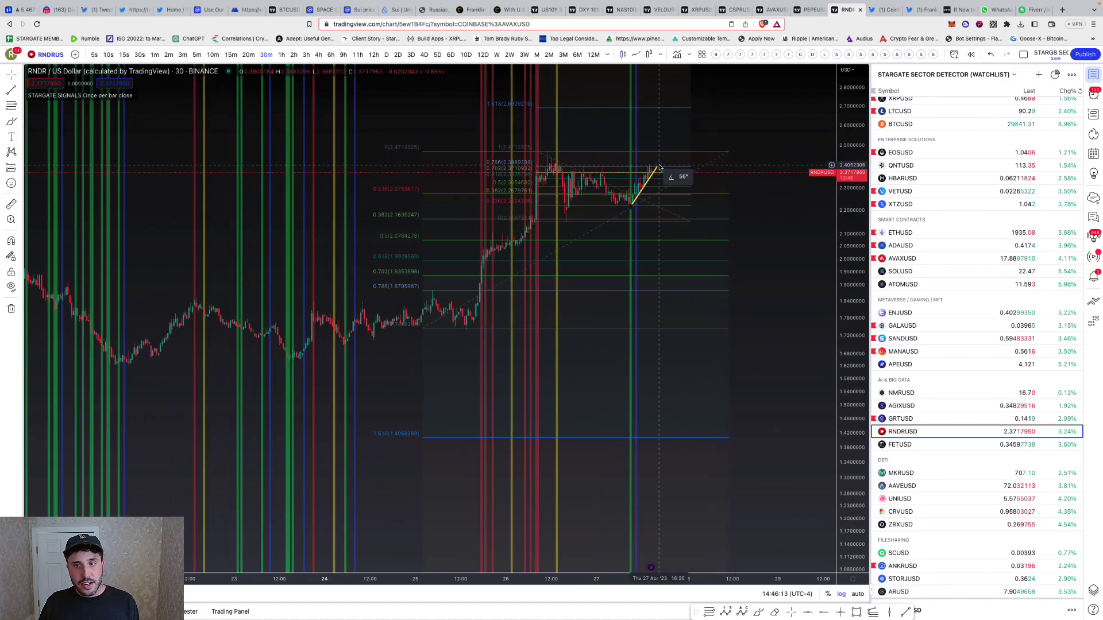
mouse_move(668, 162)
left_mouse_down()
mouse_move(670, 146)
mouse_move(659, 163)
left_mouse_up()
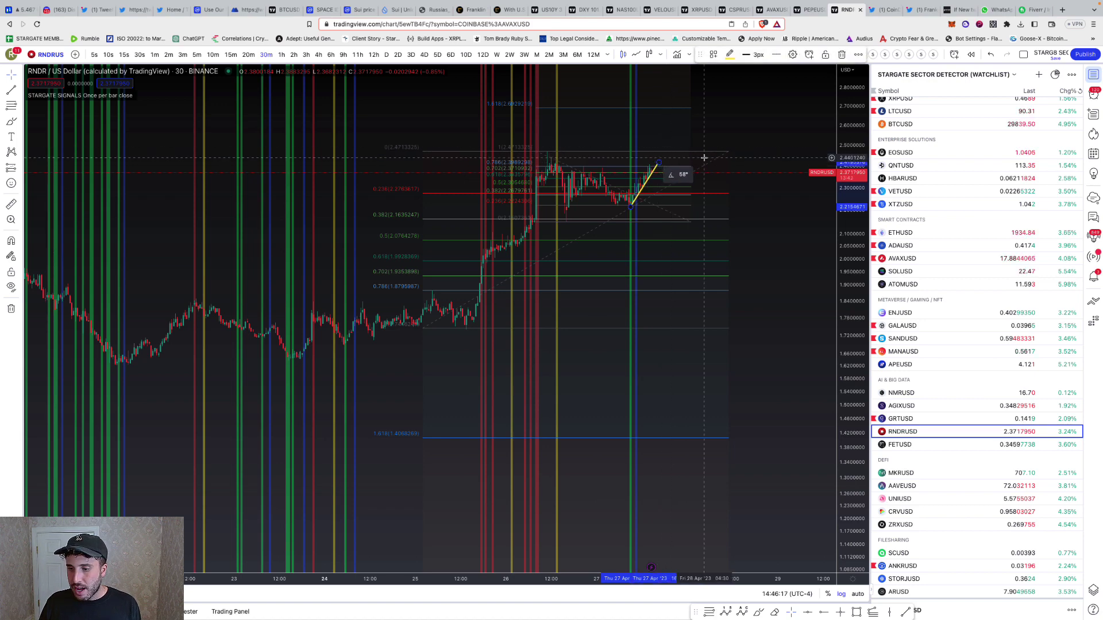
Step: Switch RNDRUSD to 1 hour and refit the trend line from about 2.205 at the 27 April low to about 2.397
left_click(282, 55)
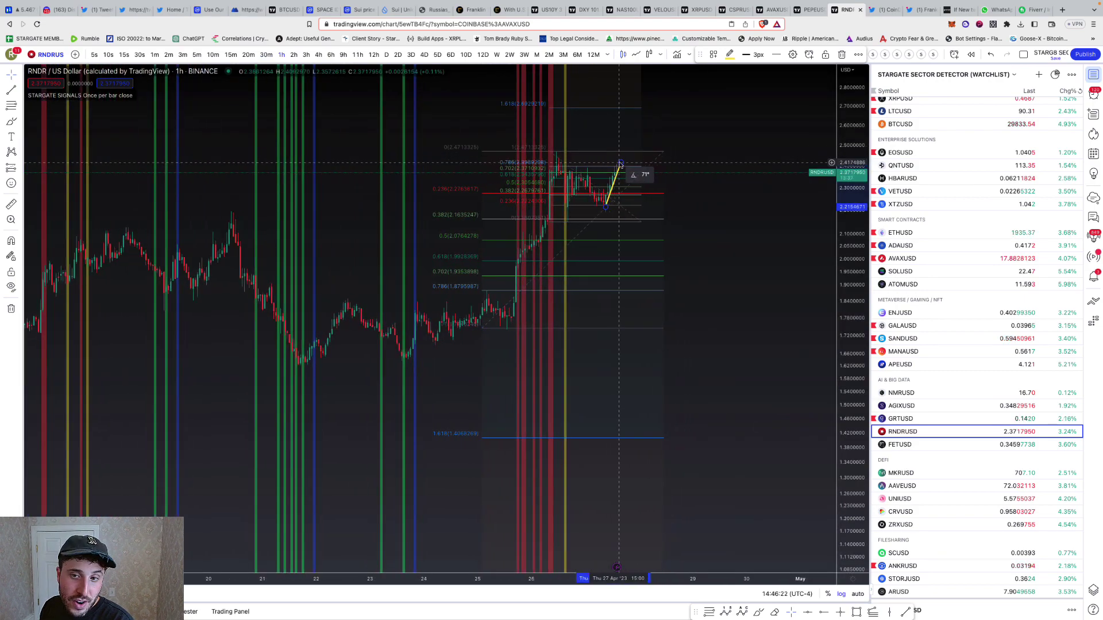
scroll(637, 165, "left", 2)
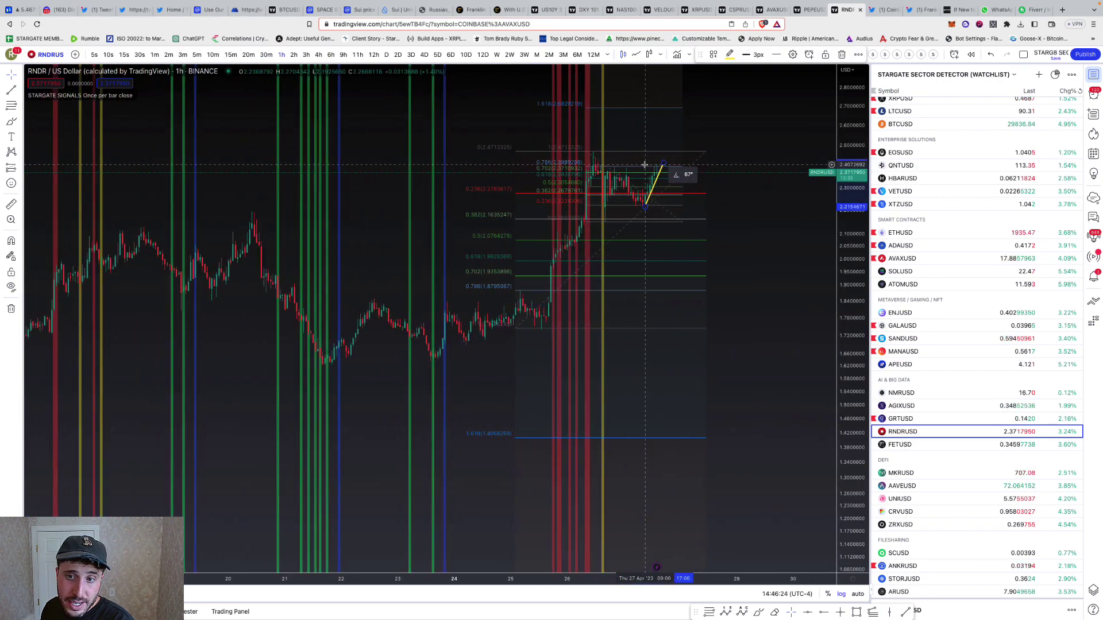
scroll(644, 164, "up", 3)
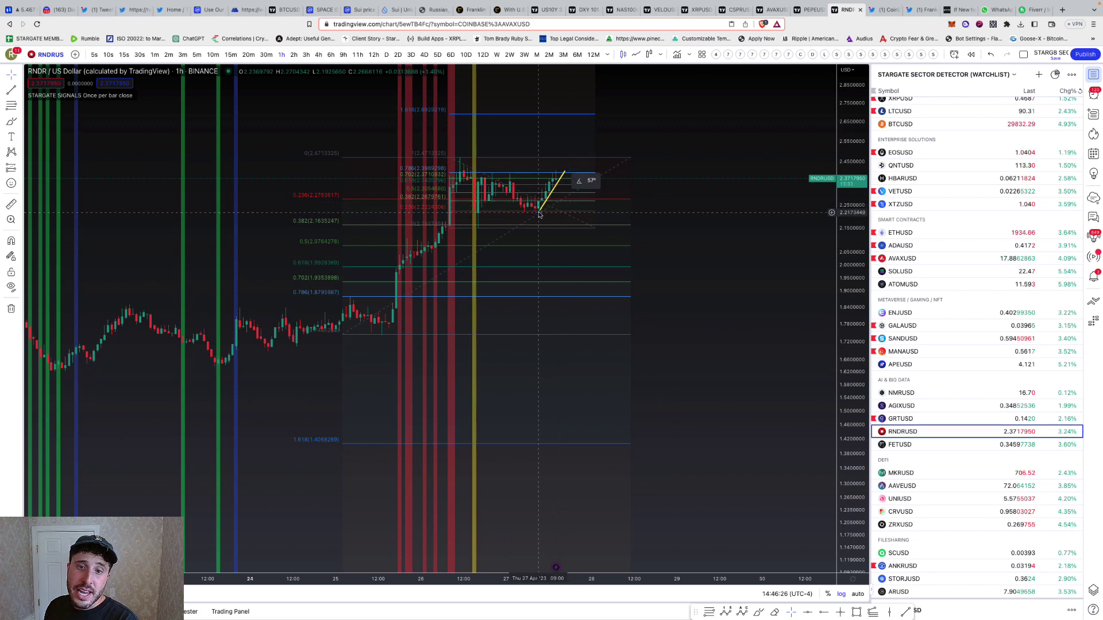
left_click_drag(539, 215, 538, 216)
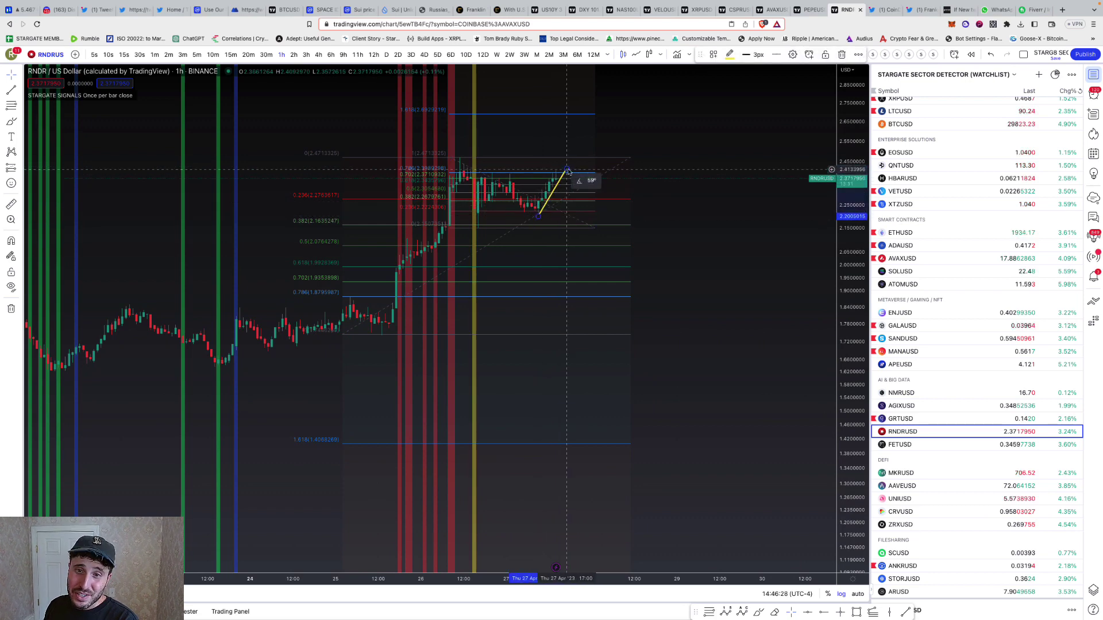
left_click_drag(567, 170, 563, 172)
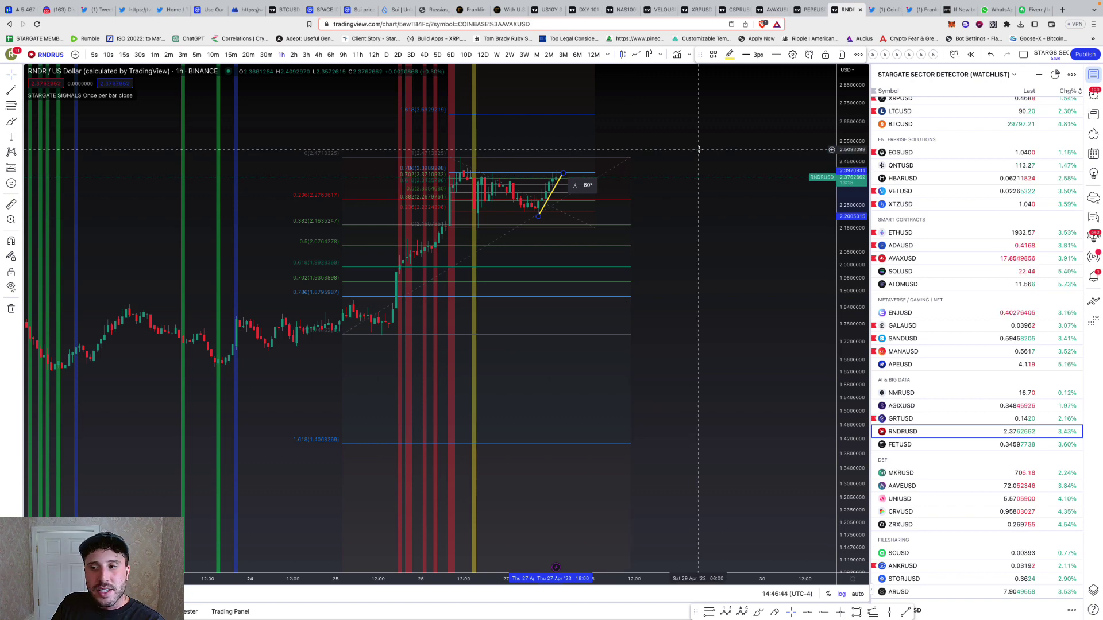